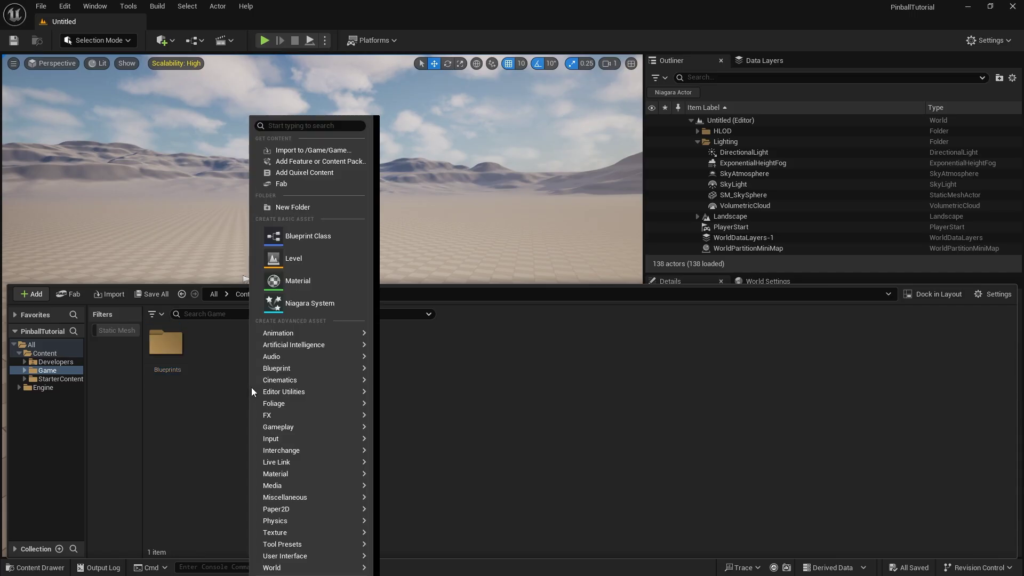
# - Create a new folder named System inside the Game folder
pyautogui.click(303, 207)
pyautogui.write('System')
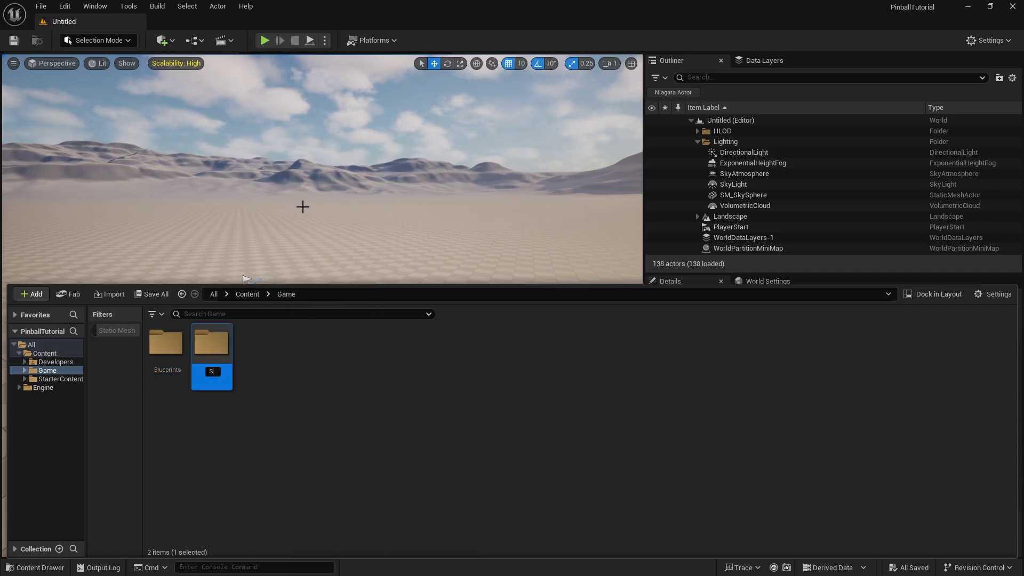
pyautogui.press('Return')
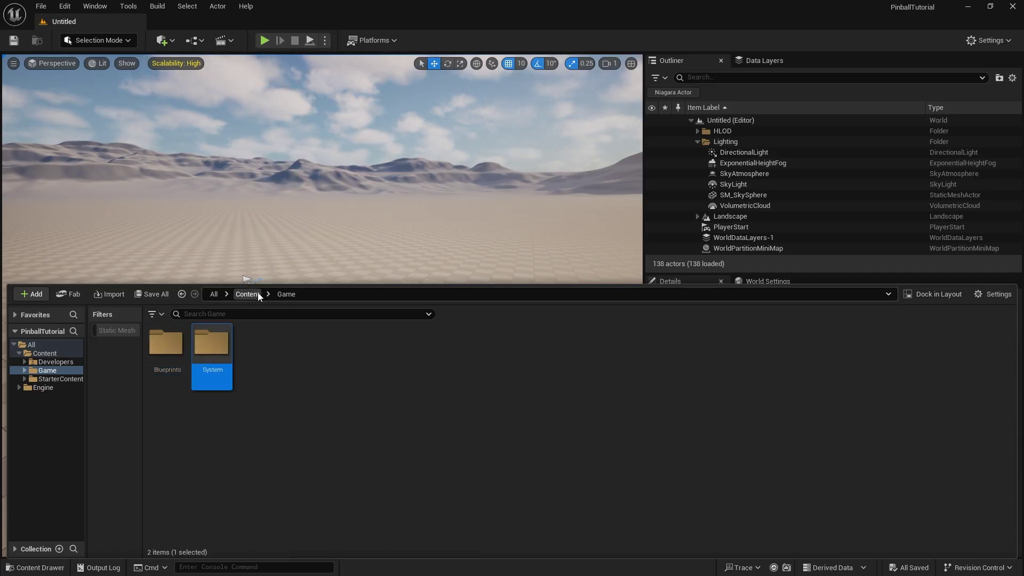
# - Create a Game Mode Base blueprint class named GM_Pinball inside the System folder
pyautogui.doubleClick(212, 345)
pyautogui.rightClick(220, 354)
pyautogui.moveTo(220, 355)
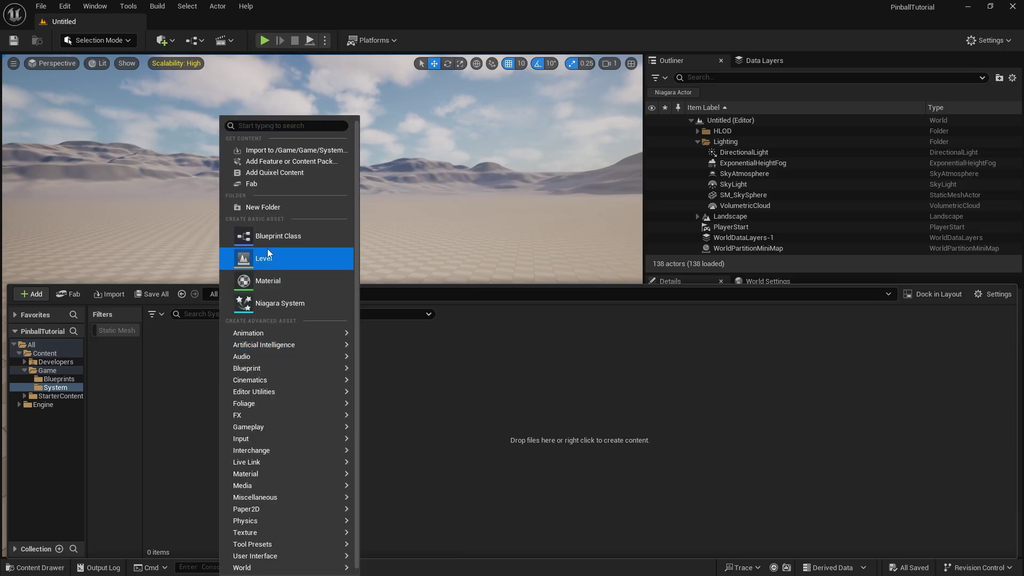
pyautogui.click(271, 234)
pyautogui.click(404, 302)
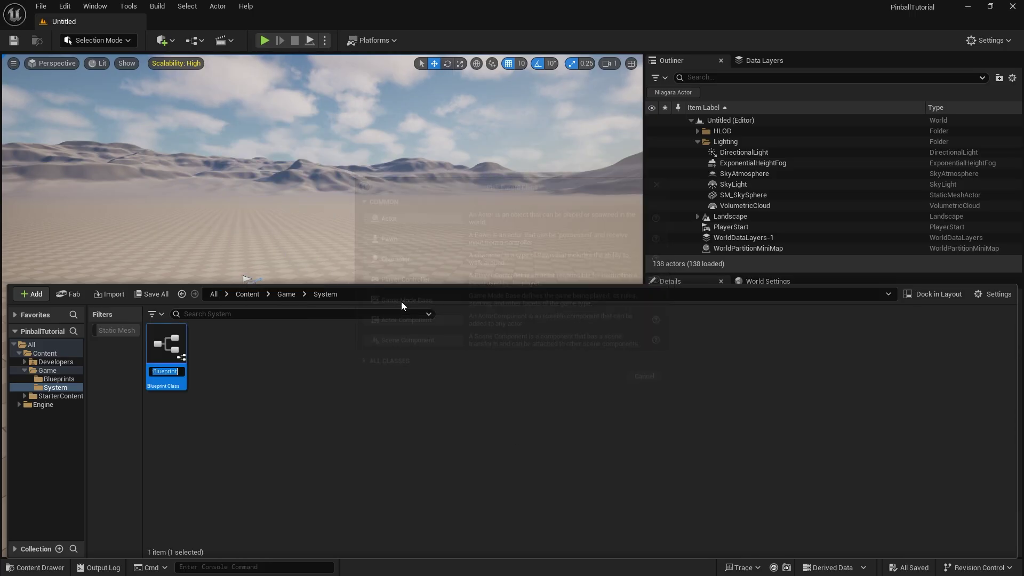
pyautogui.write('GM')
pyautogui.write('_Pinball')
pyautogui.press('Return')
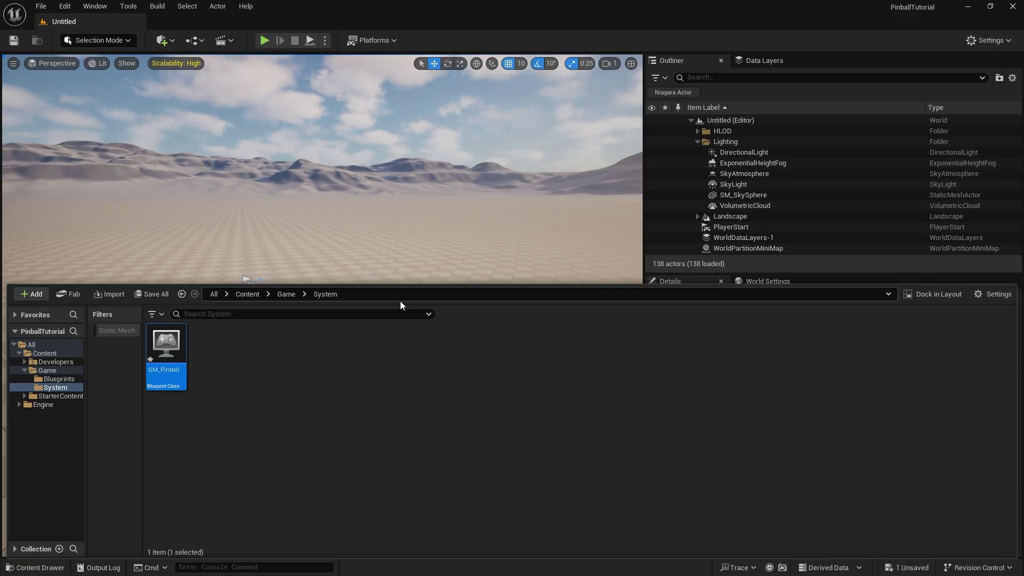
# - Create a Player Controller blueprint class named PC_Pinball in the System folder
pyautogui.click(267, 378)
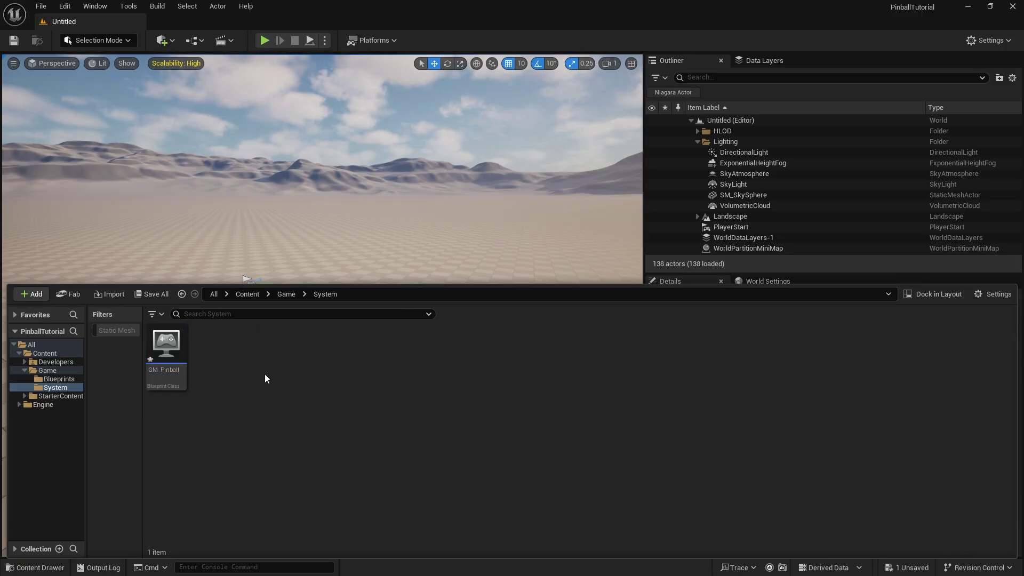
pyautogui.rightClick(202, 380)
pyautogui.click(277, 233)
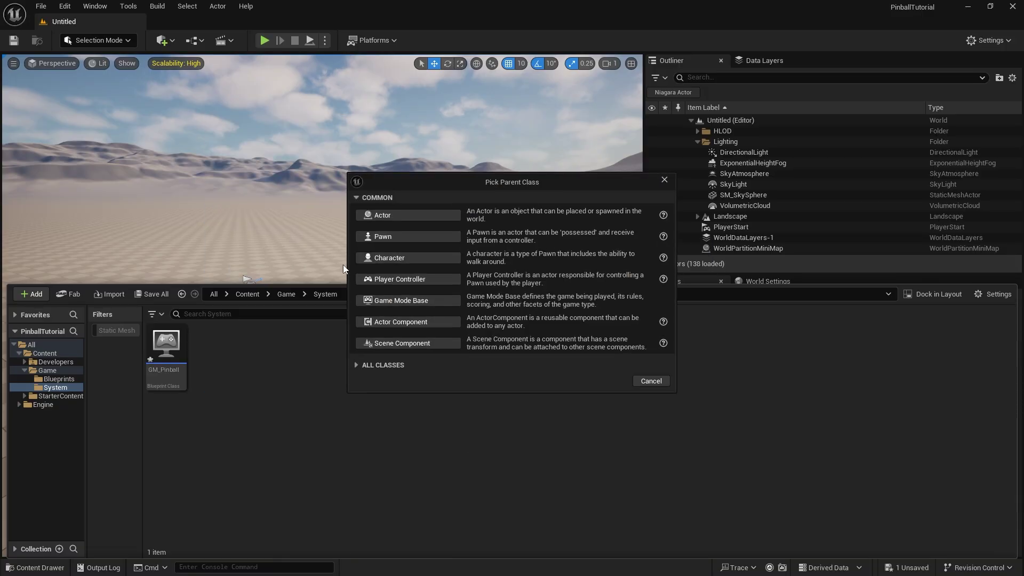
pyautogui.click(407, 279)
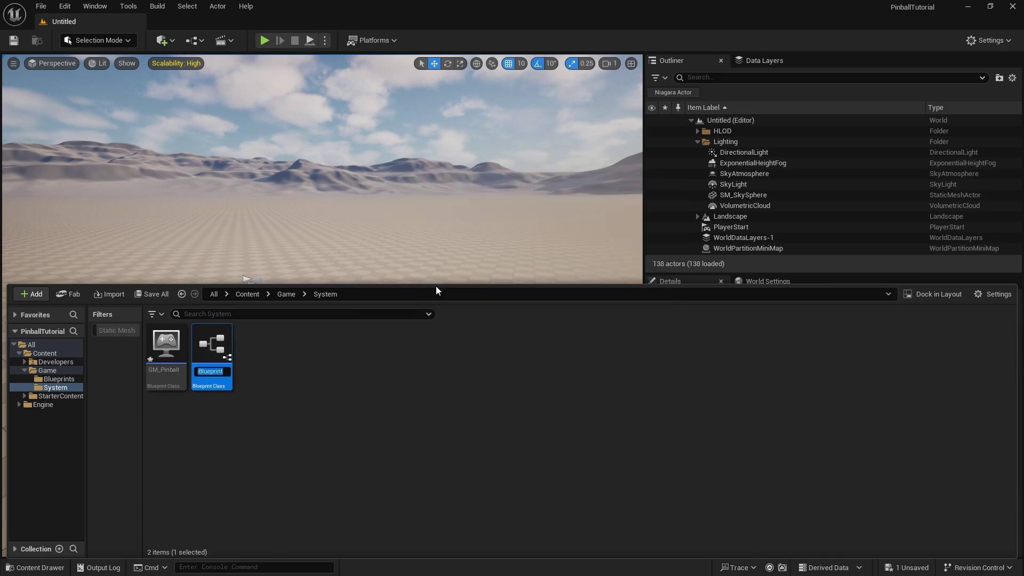
pyautogui.write('PC_Pinball')
pyautogui.press('Return')
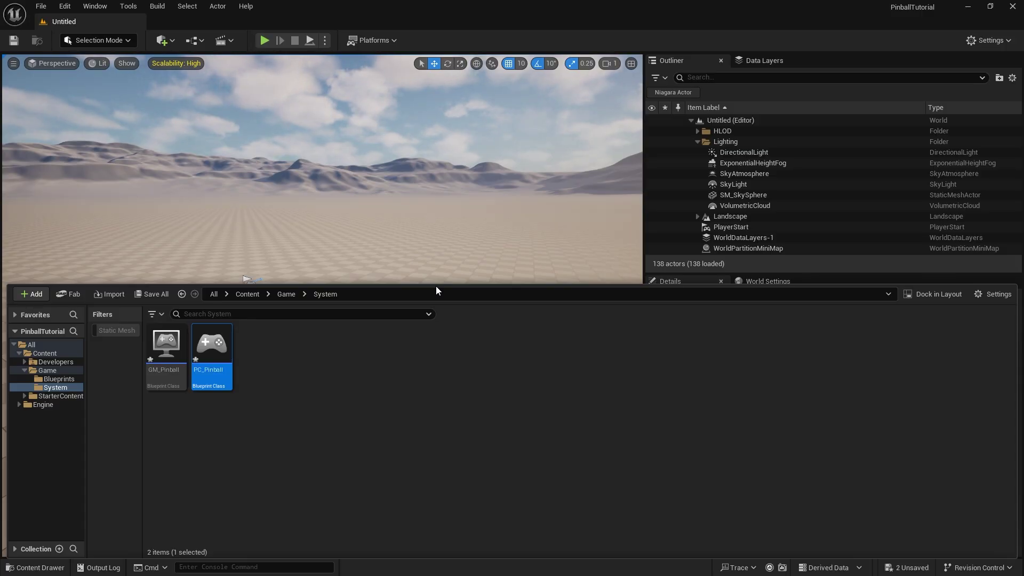
# - Open the GM_Pinball game mode and set its Player Controller Class to PC_Pinball
pyautogui.click(165, 349)
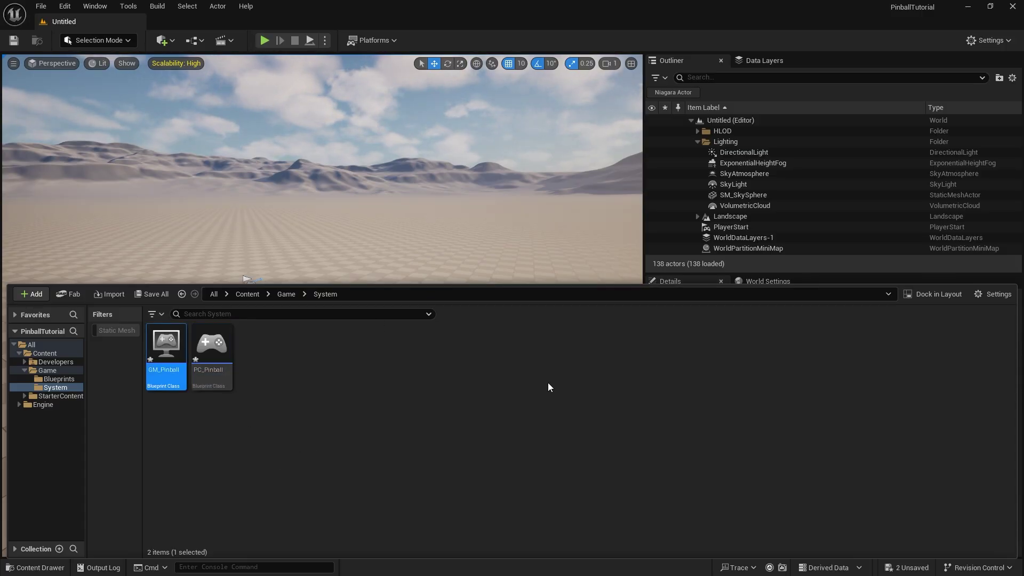
pyautogui.hotkey('ctrl', 'space')
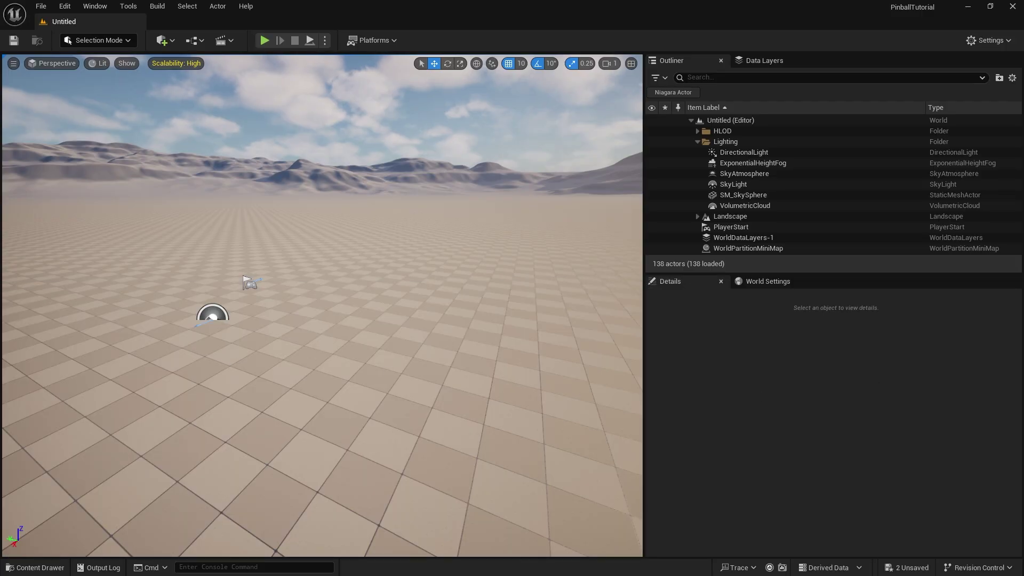
pyautogui.moveTo(486, 153); pyautogui.dragTo(429, 2)
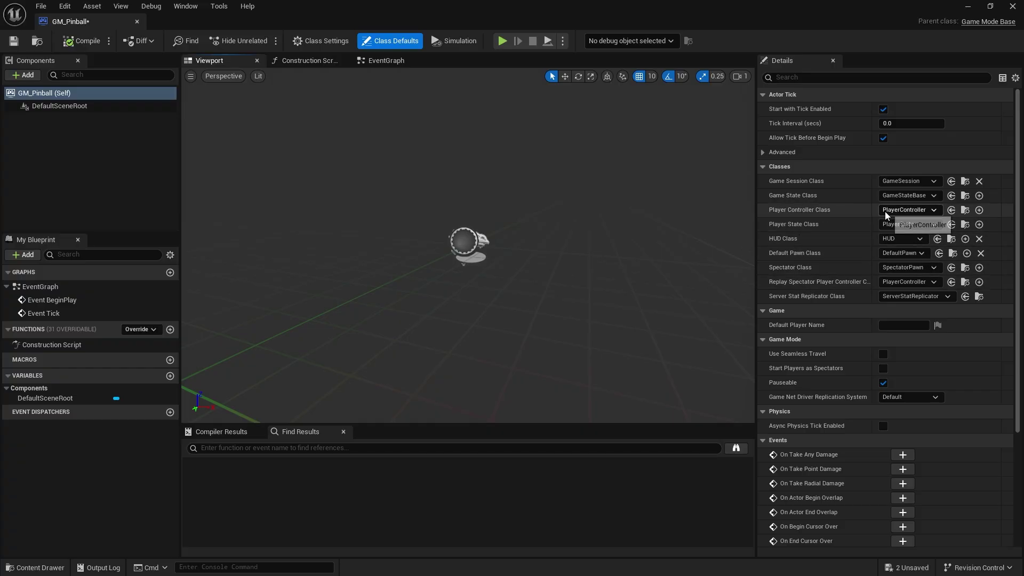
pyautogui.click(908, 210)
pyautogui.click(911, 247)
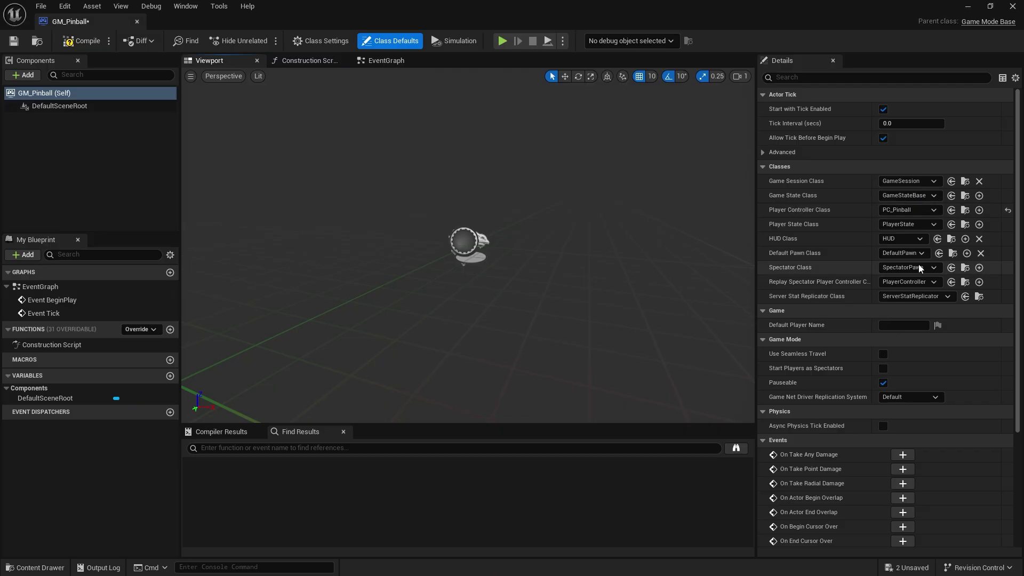
# - Set GM_Pinball's Default Pawn Class to None, then save and close the blueprint
pyautogui.click(898, 254)
pyautogui.click(911, 278)
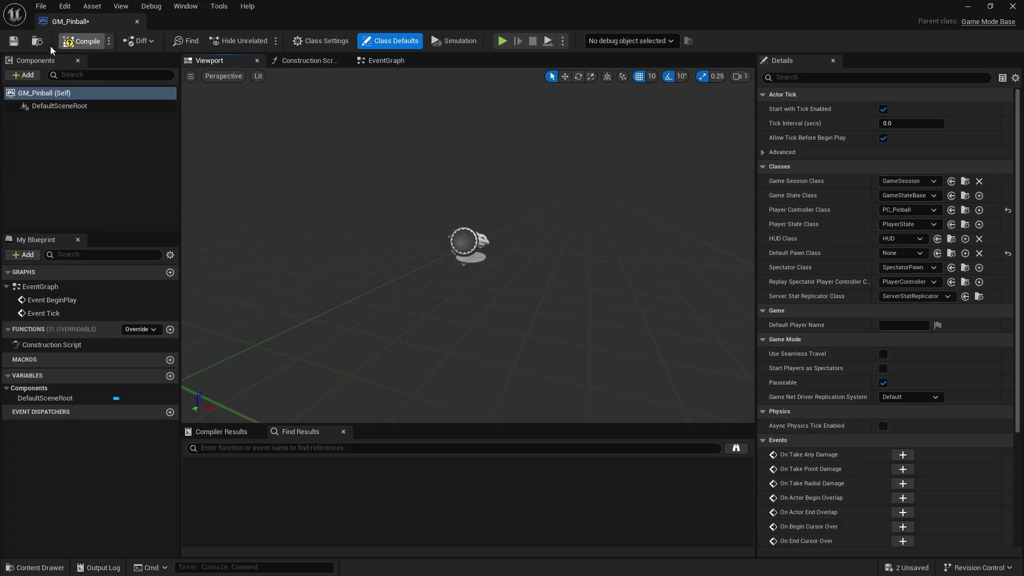
pyautogui.click(16, 44)
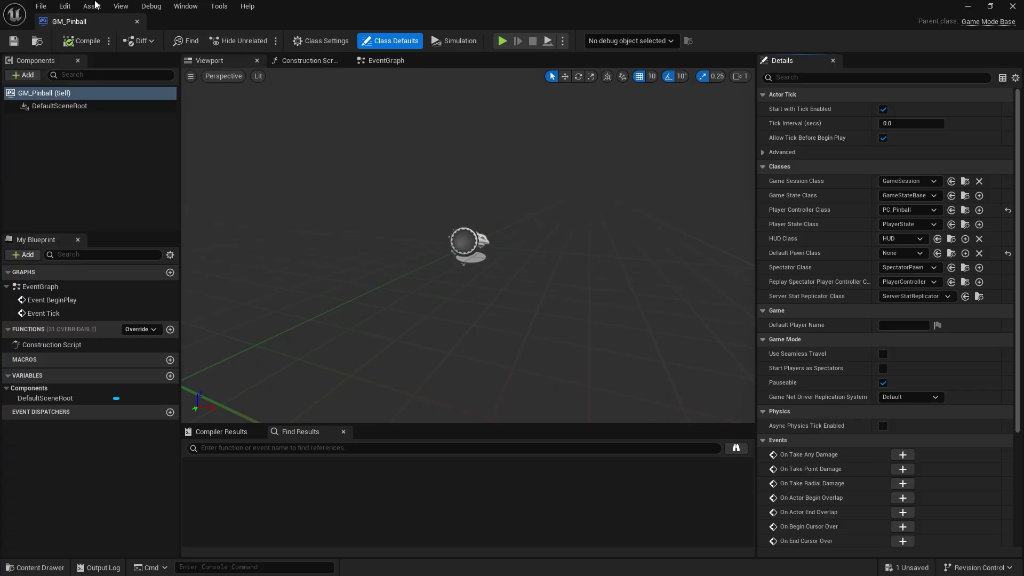
pyautogui.click(1012, 6)
# - Create a subfolder named Inputs inside the System folder
pyautogui.click(35, 567)
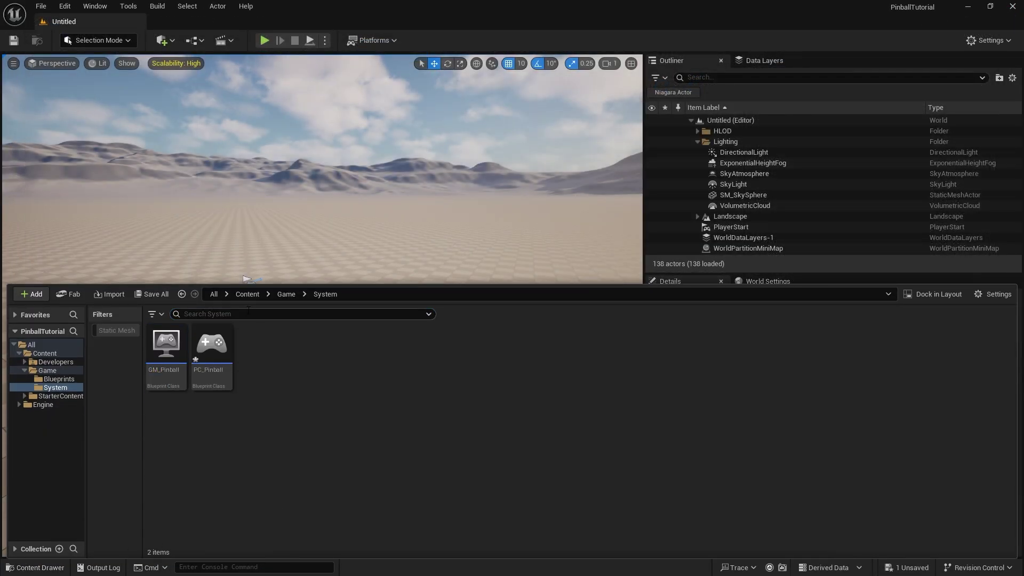
pyautogui.rightClick(269, 380)
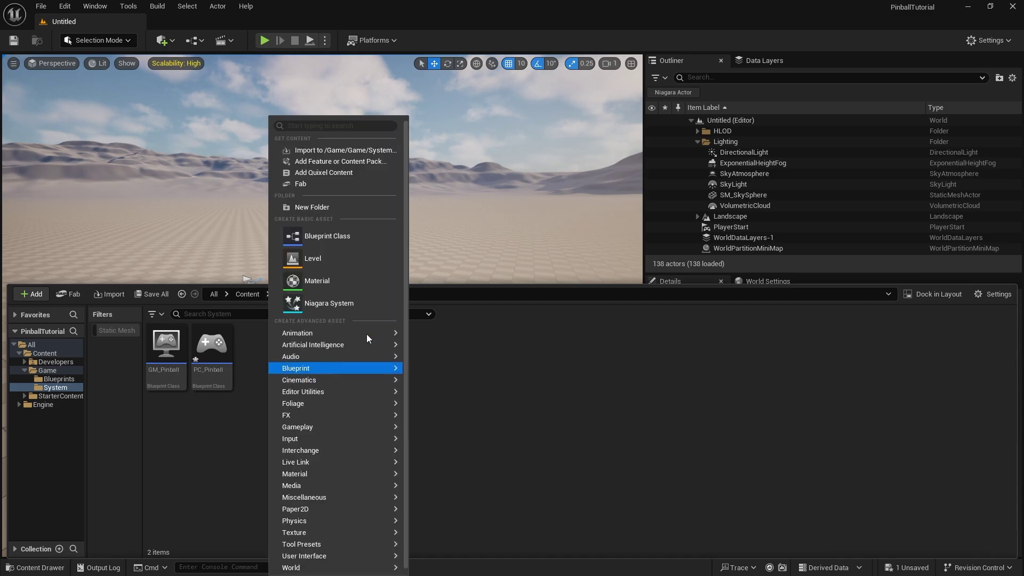
pyautogui.click(312, 210)
pyautogui.write('Inputs')
pyautogui.press('Return')
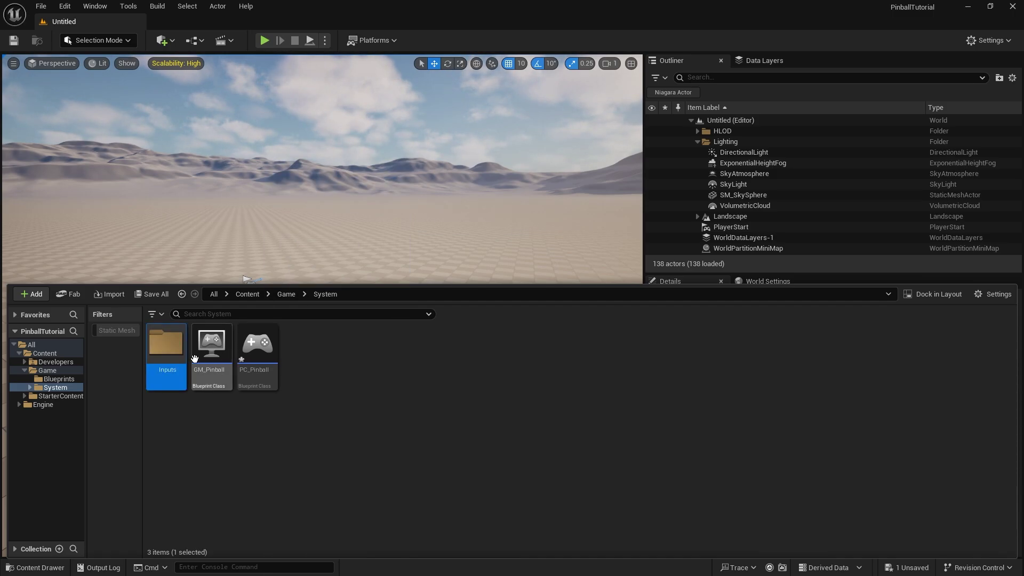
# - Create an Input Action named IA_LeftButton inside the Inputs folder
pyautogui.doubleClick(177, 342)
pyautogui.rightClick(202, 347)
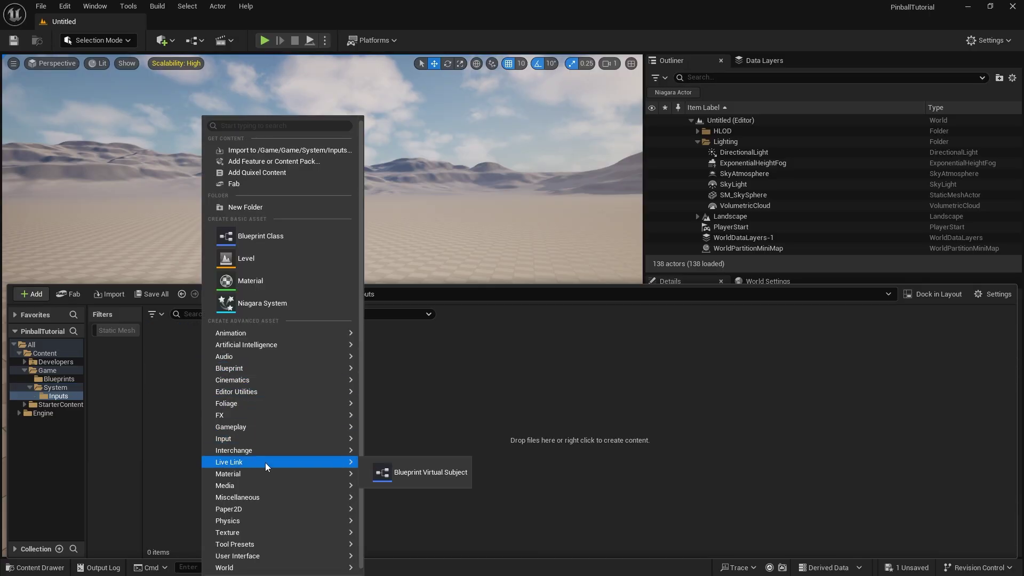
pyautogui.moveTo(268, 454)
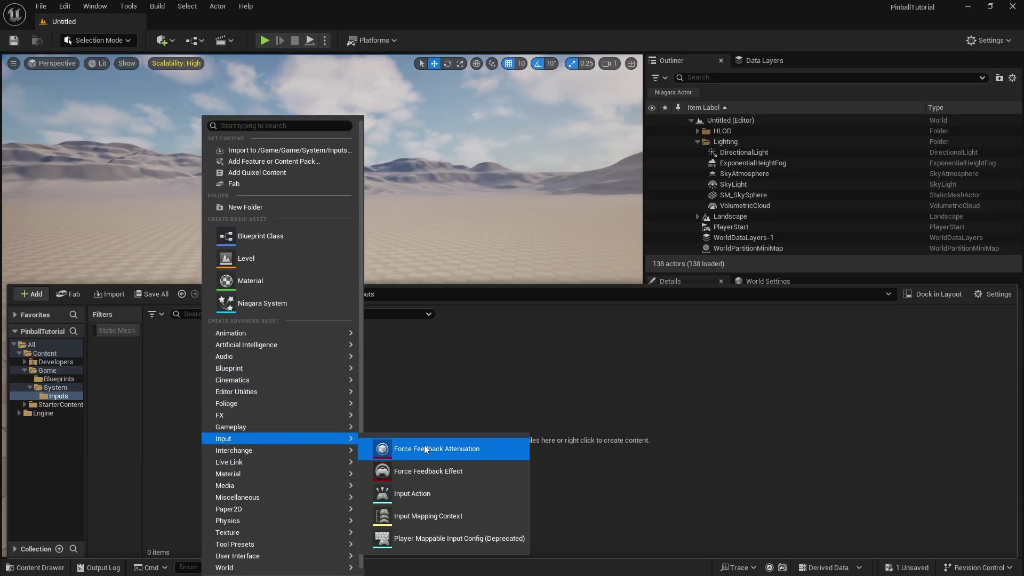
pyautogui.click(436, 492)
pyautogui.write('I')
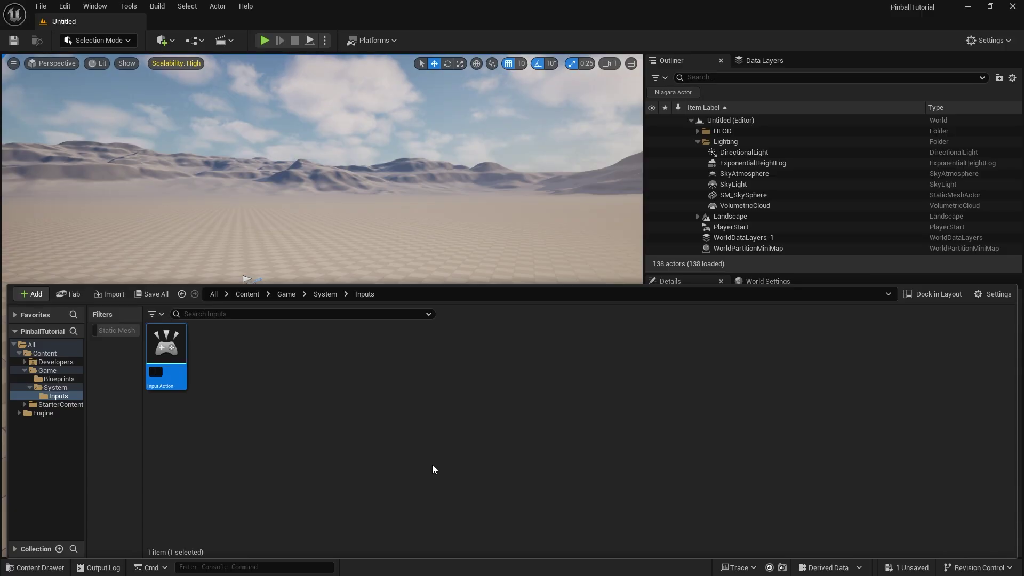
pyautogui.write('A_LeftButton')
pyautogui.press('Return')
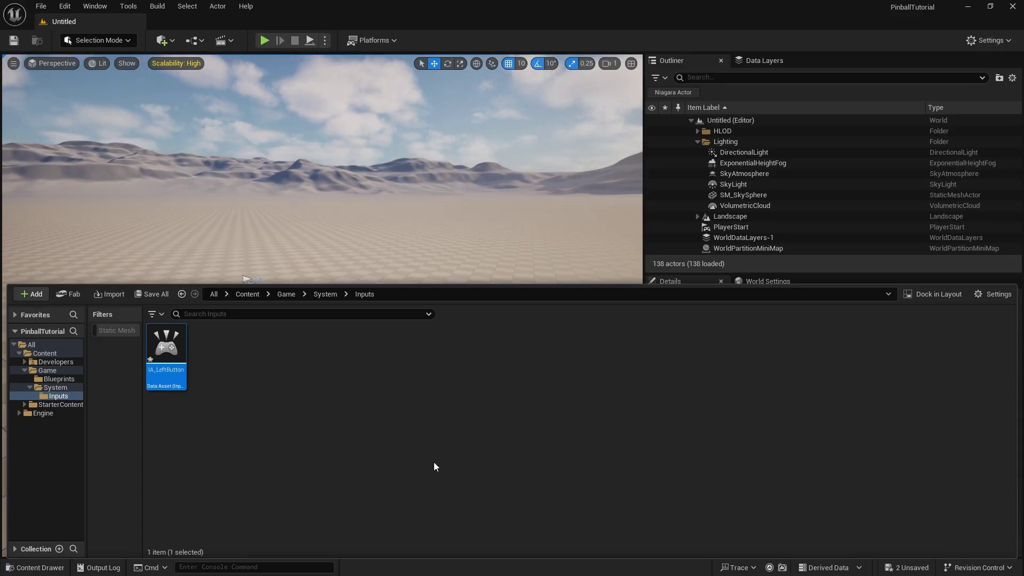
# - Duplicate the IA_LeftButton input action and name the copy IA_RightButton
pyautogui.rightClick(183, 348)
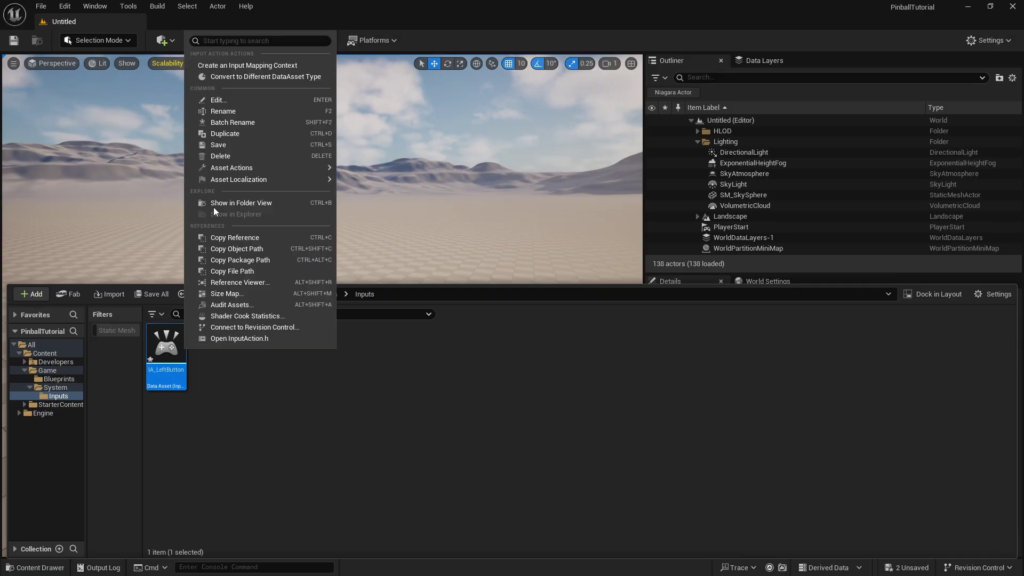
pyautogui.click(223, 143)
pyautogui.write('IA_L')
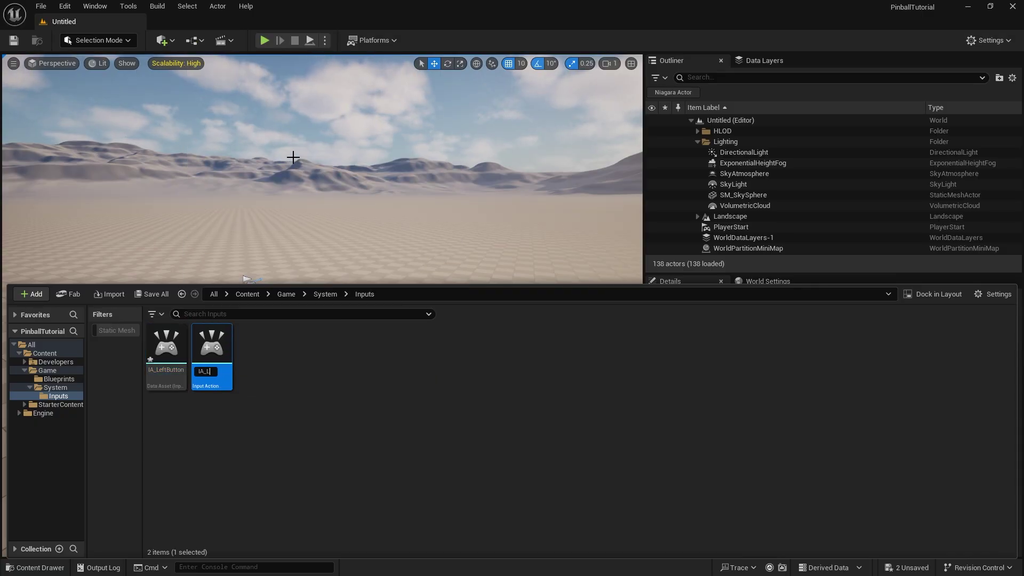
pyautogui.write('efRightButton')
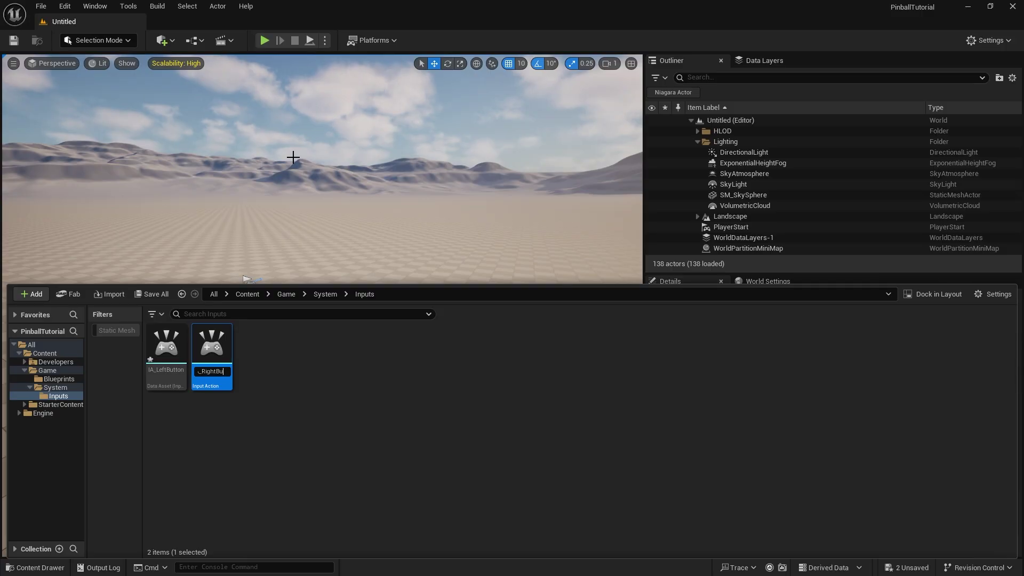
pyautogui.press('Return')
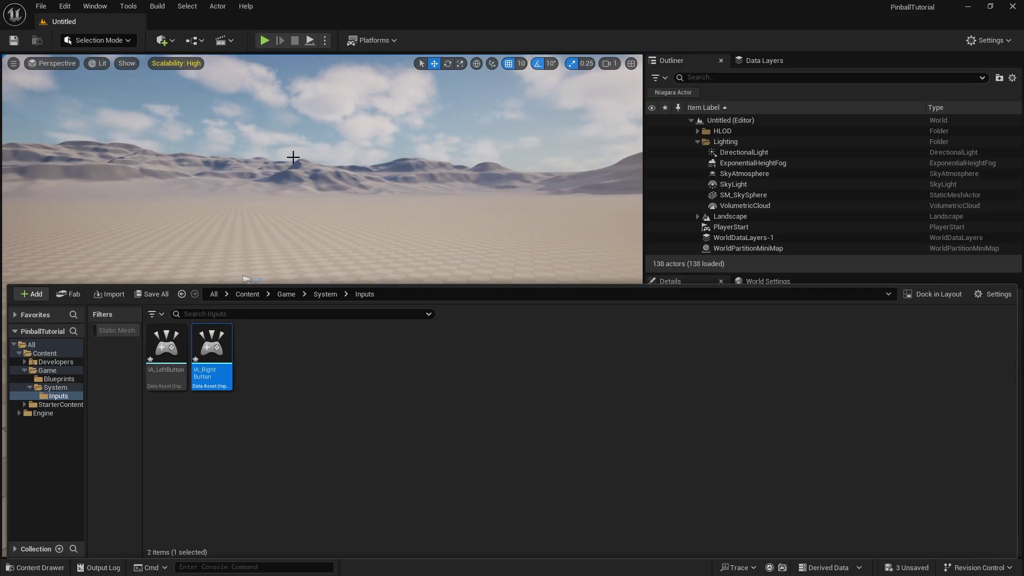
# - Duplicate the IA_RightButton input action and name the copy IA_Launcher
pyautogui.rightClick(216, 349)
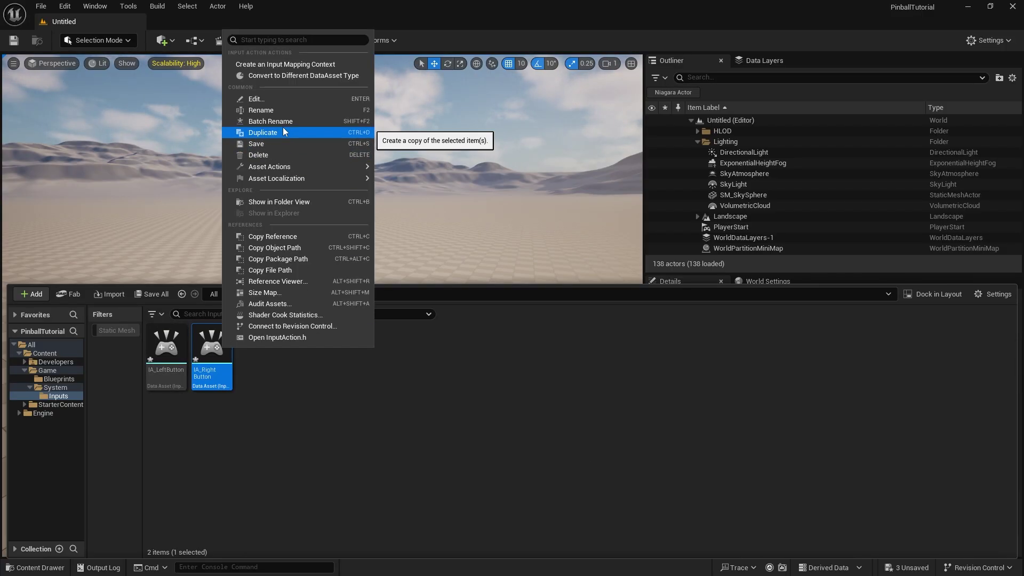
pyautogui.click(283, 127)
pyautogui.write('IA_Ri')
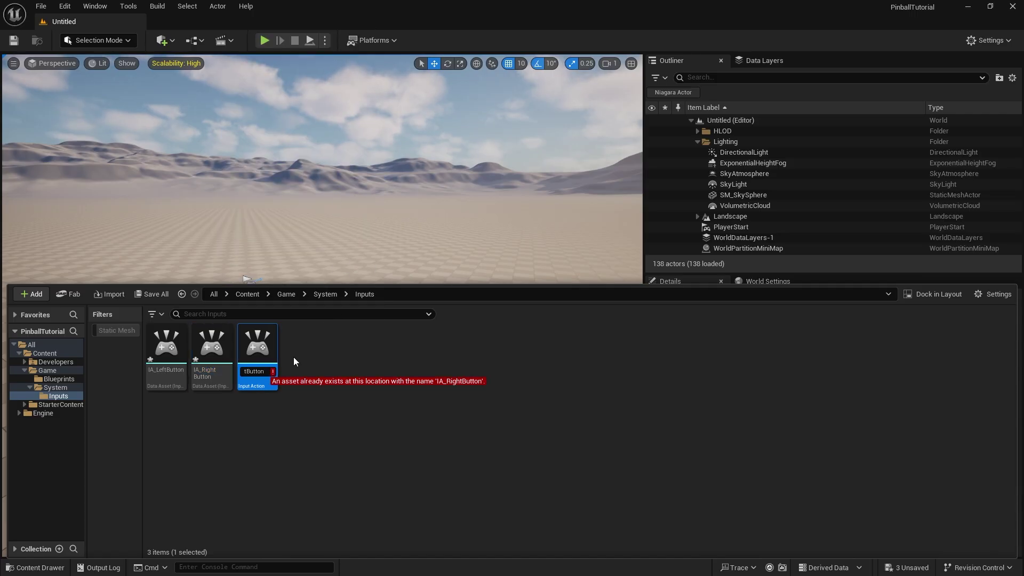
pyautogui.press('BackSpace')
pyautogui.press('BackSpace')
pyautogui.press('BackSpace')
pyautogui.press('BackSpace')
pyautogui.press('BackSpace')
pyautogui.write('Launcher')
pyautogui.press('Return')
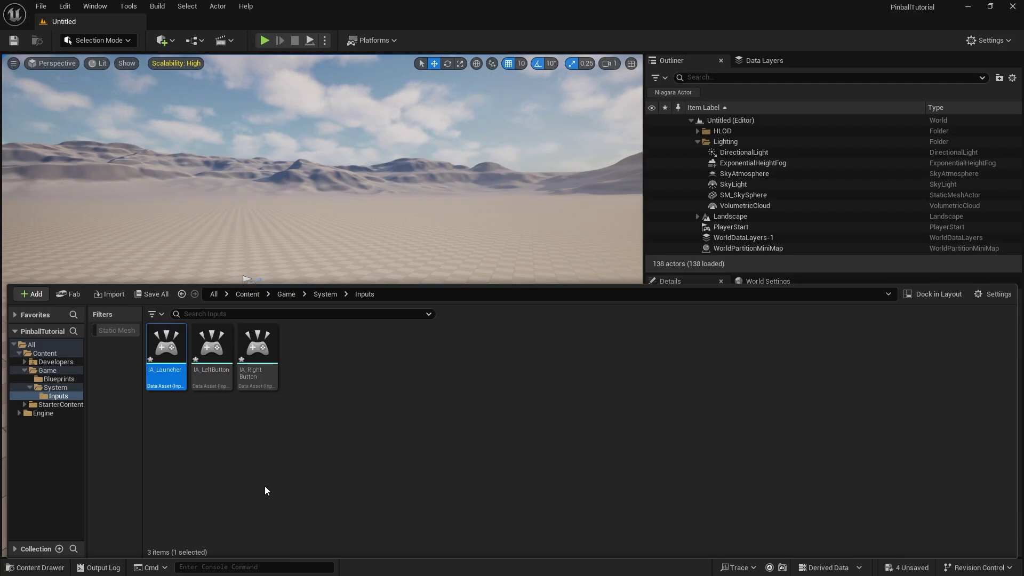
# - Add a Hold And Release trigger to the IA_Launcher input action, check its threshold settings and return to the Inputs folder
pyautogui.doubleClick(166, 347)
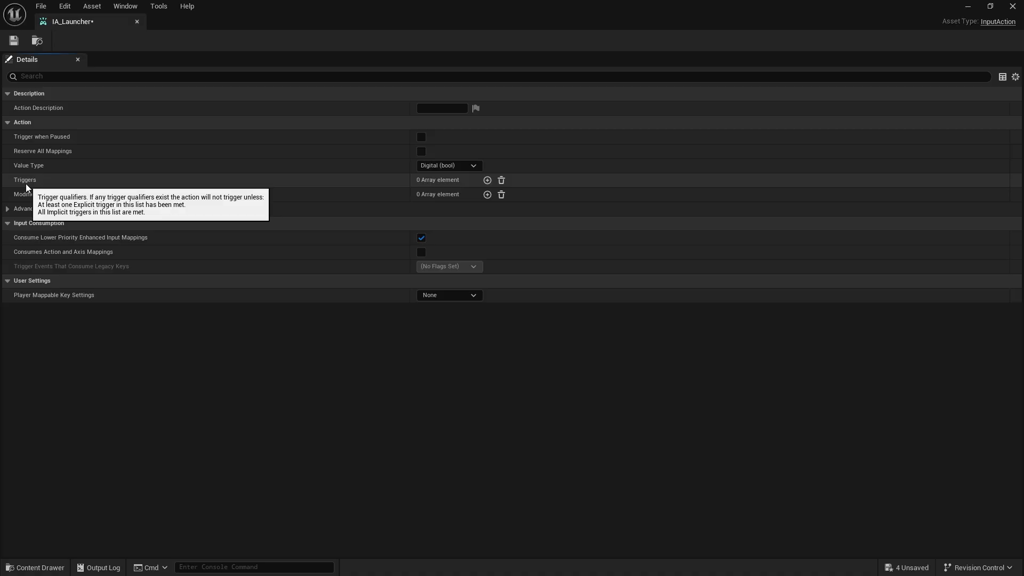
pyautogui.click(487, 180)
pyautogui.click(481, 195)
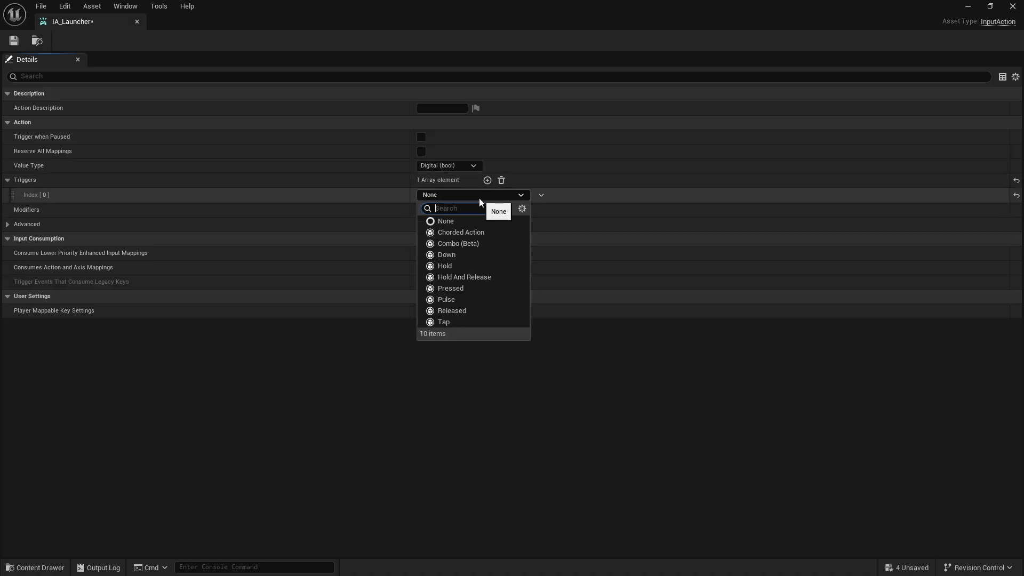
pyautogui.click(477, 278)
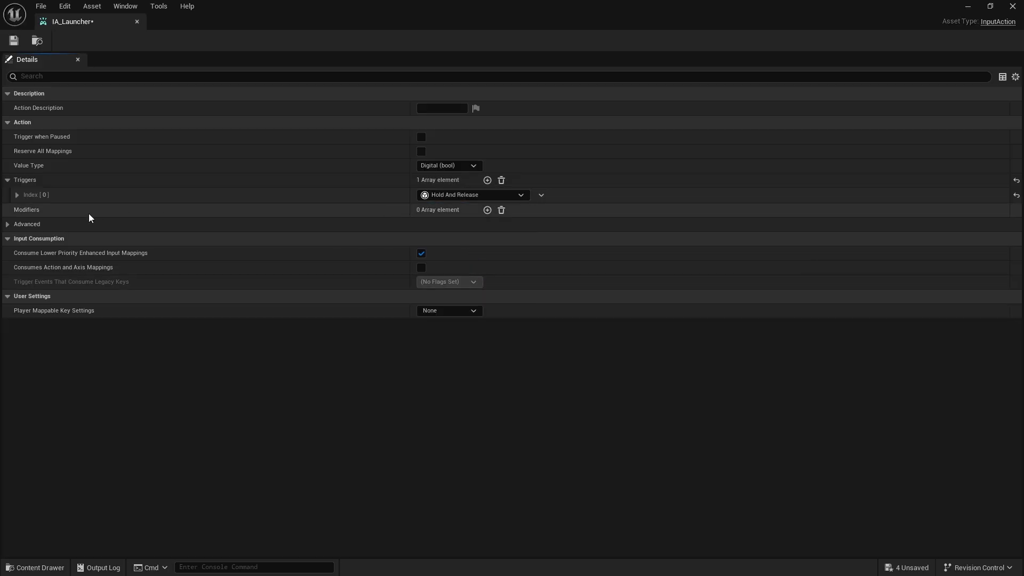
pyautogui.click(18, 195)
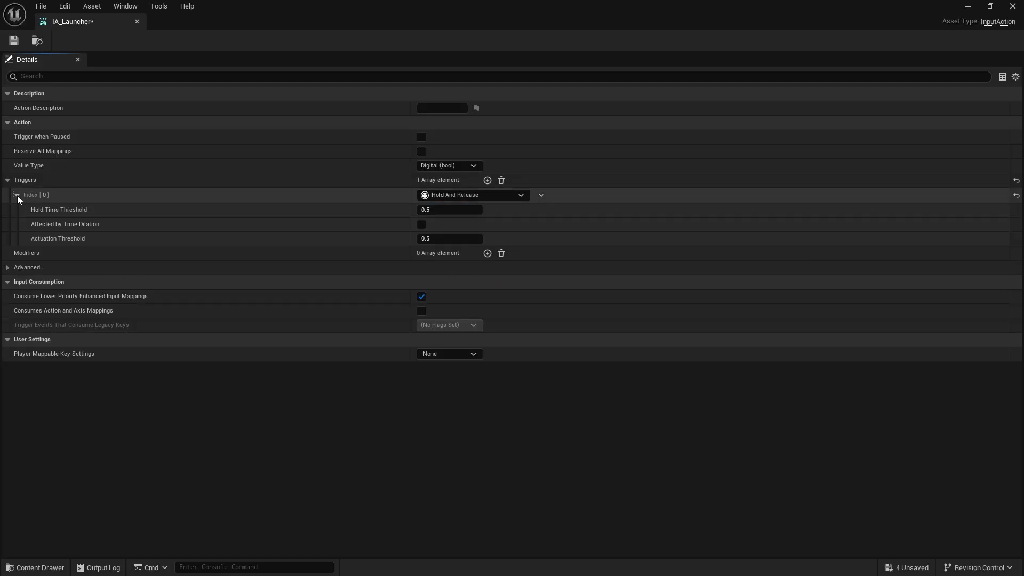
pyautogui.click(451, 211)
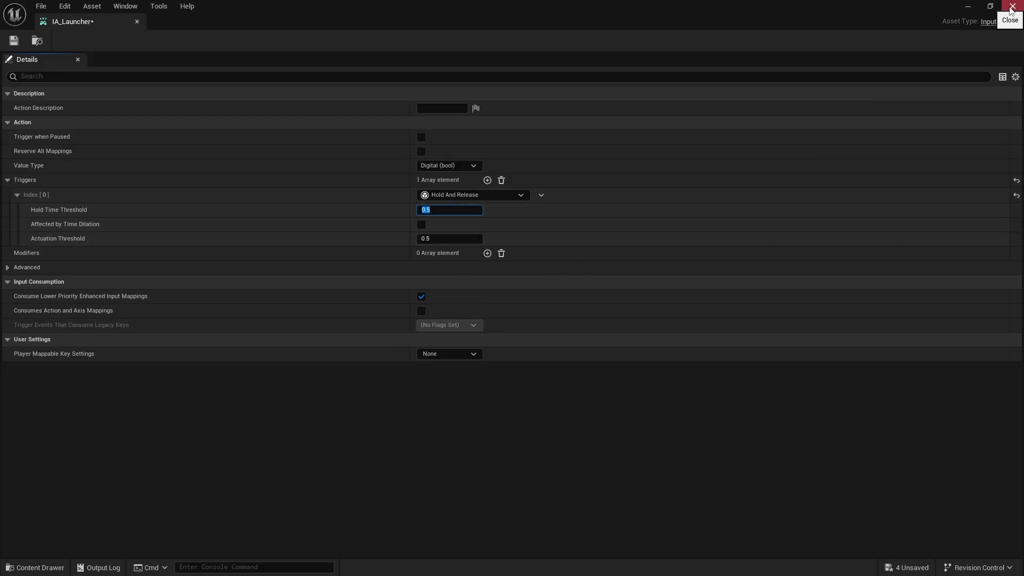
pyautogui.click(1012, 6)
pyautogui.click(34, 567)
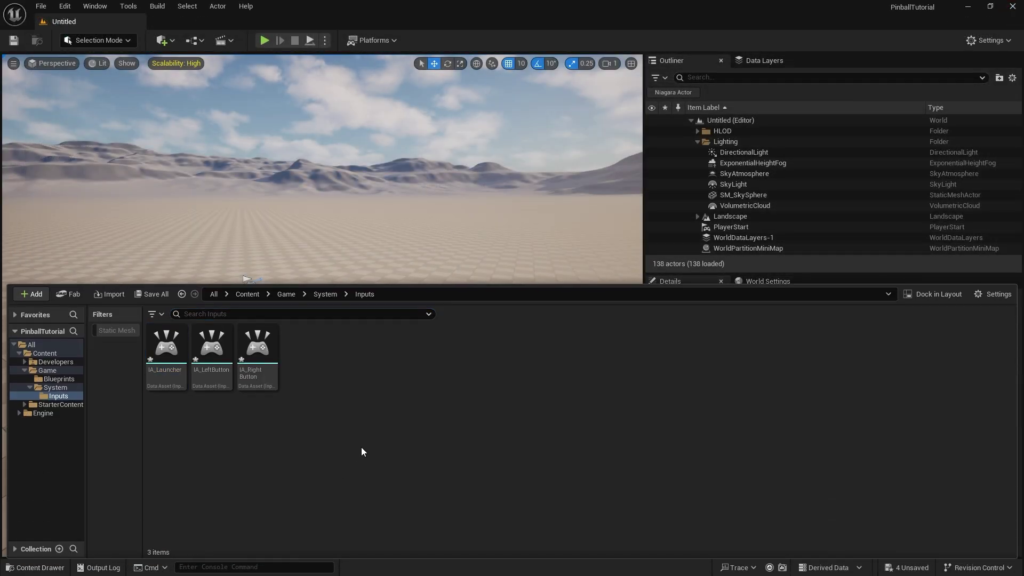
# - Create an Input Mapping Context named IMC_Default inside the Inputs folder
pyautogui.rightClick(332, 372)
pyautogui.moveTo(333, 373)
pyautogui.moveTo(368, 438)
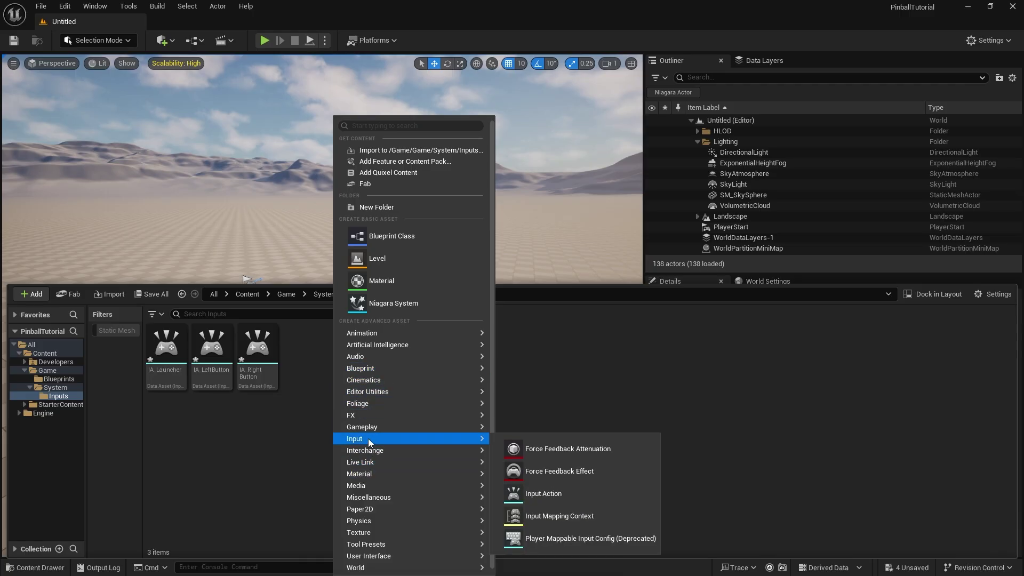
pyautogui.click(565, 519)
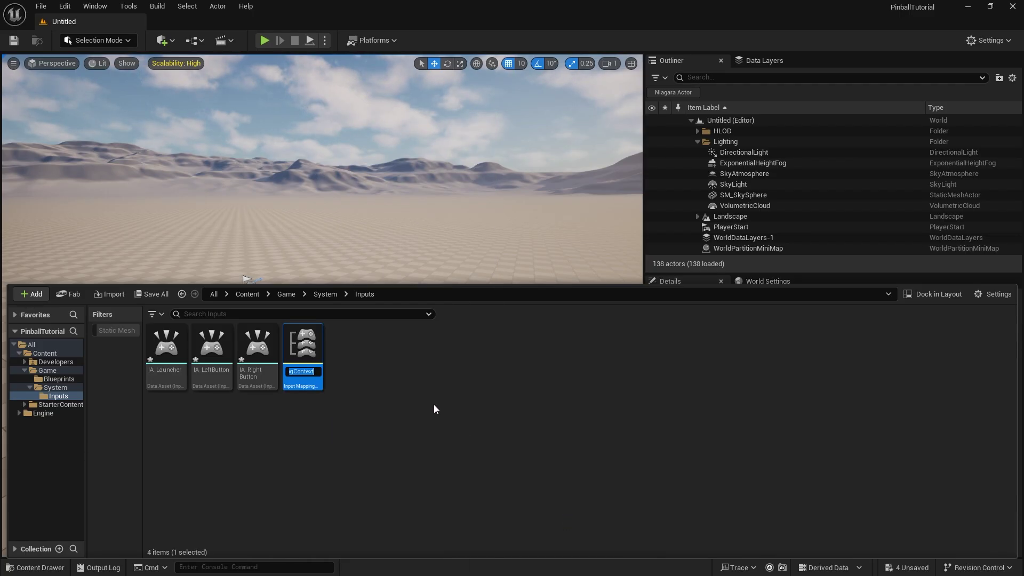
pyautogui.write('I')
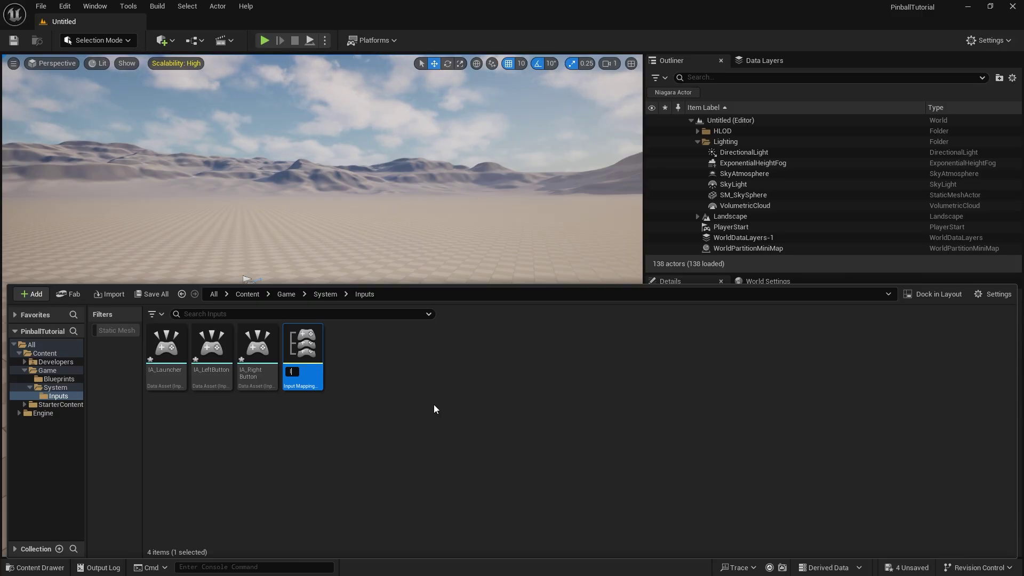
pyautogui.write('MC_Defasul')
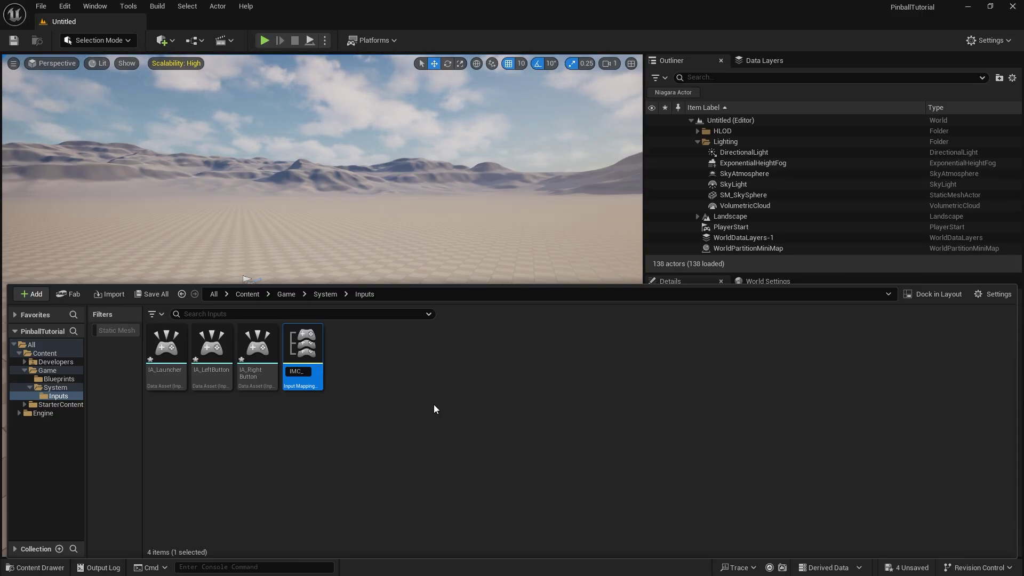
pyautogui.press('BackSpace')
pyautogui.press('BackSpace')
pyautogui.press('BackSpace')
pyautogui.write('ult')
pyautogui.press('Return')
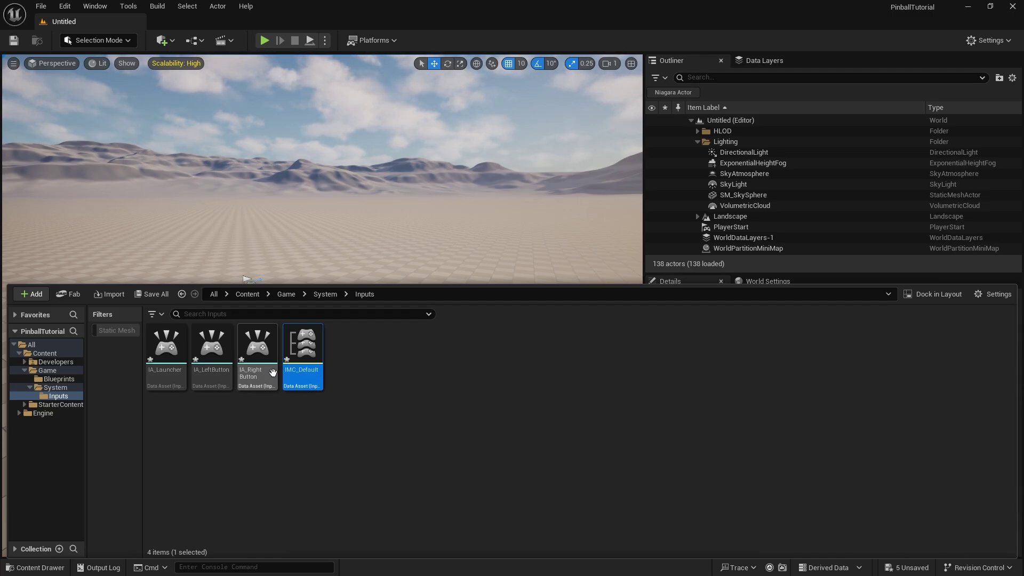
# - Open IMC_Default and add a mapping that binds IA_LeftButton to the Left Ctrl key
pyautogui.doubleClick(302, 344)
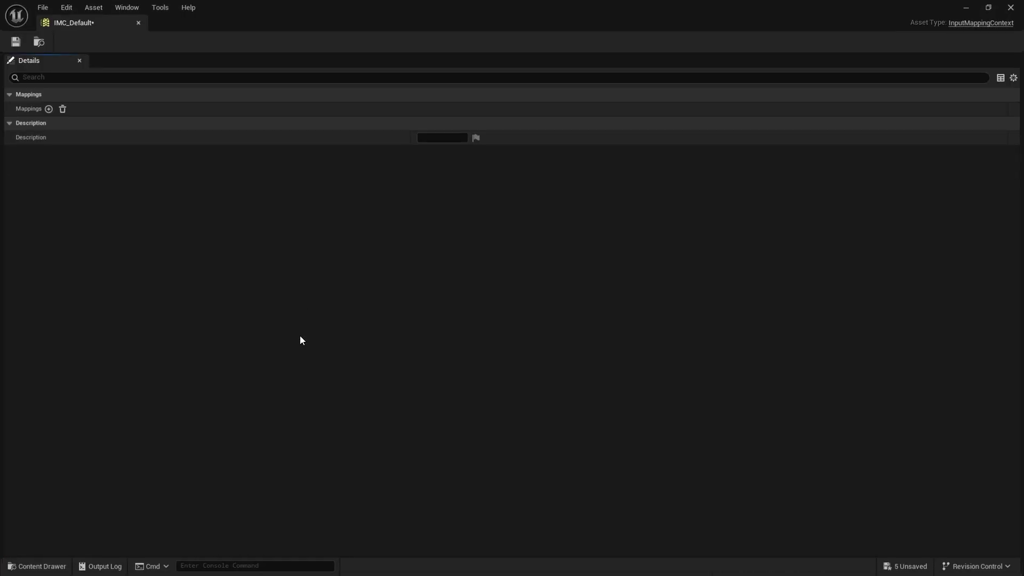
pyautogui.click(47, 107)
pyautogui.click(8, 108)
pyautogui.click(49, 123)
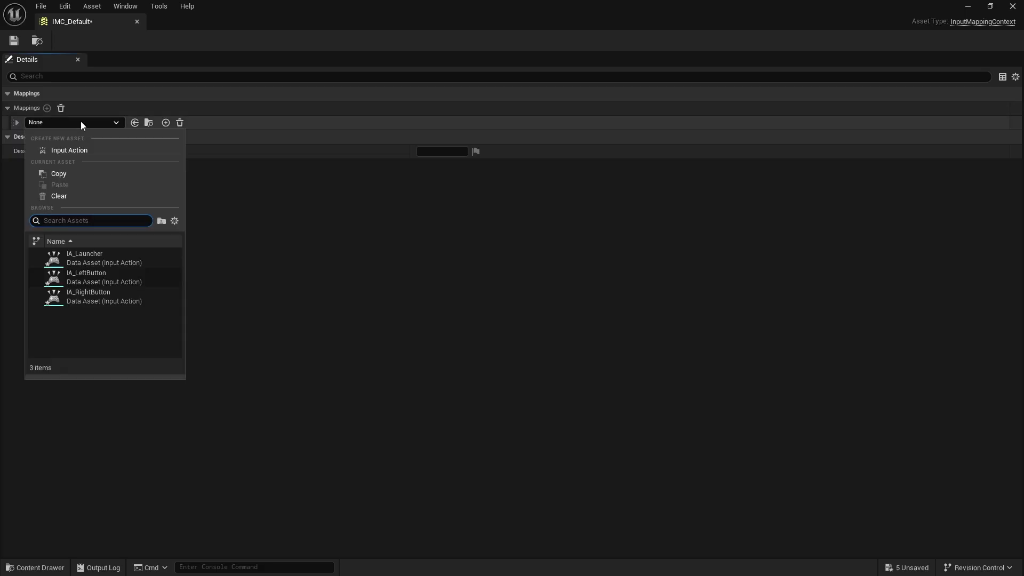
pyautogui.click(108, 277)
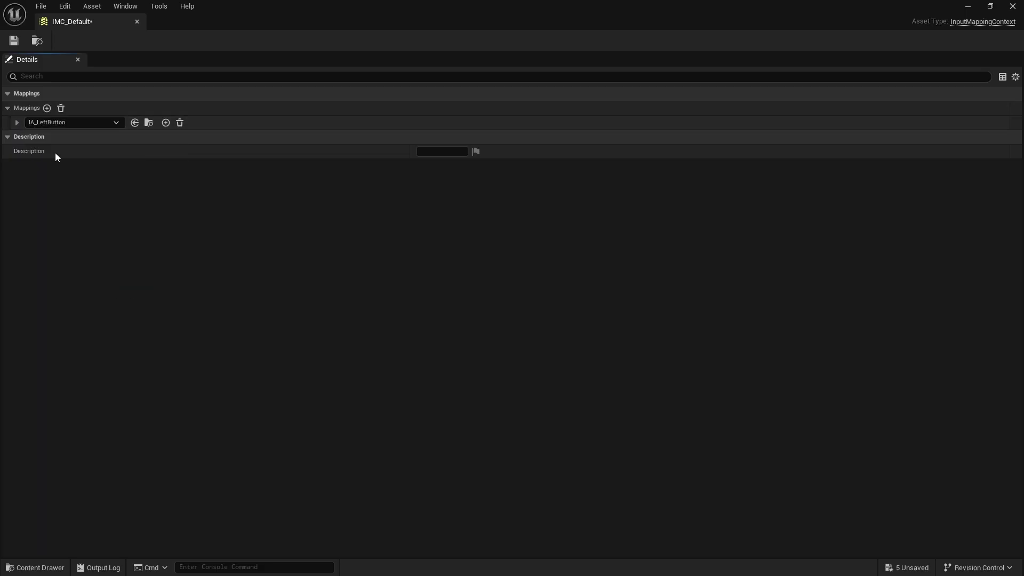
pyautogui.click(17, 122)
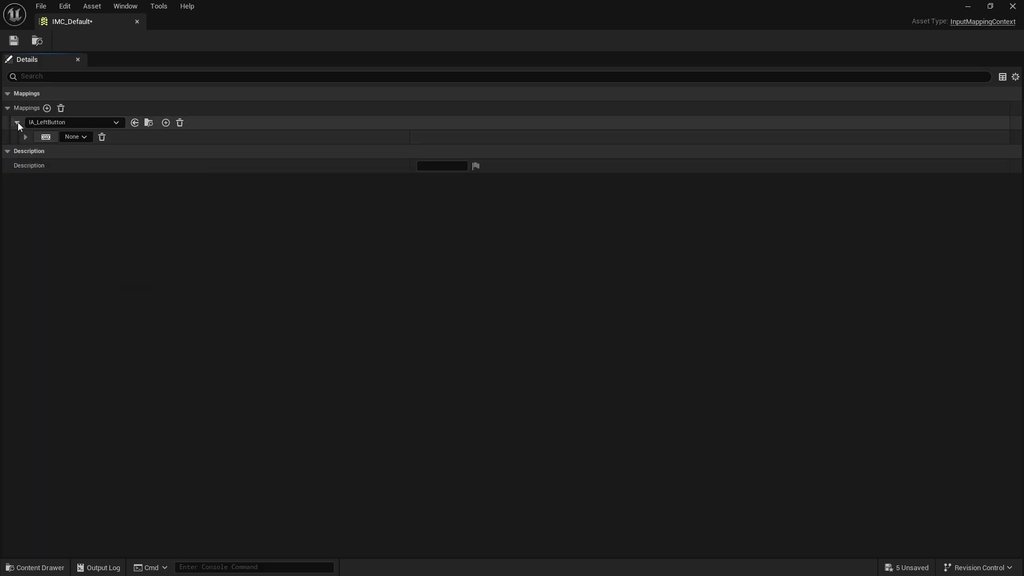
pyautogui.click(46, 138)
pyautogui.press('ctrl')
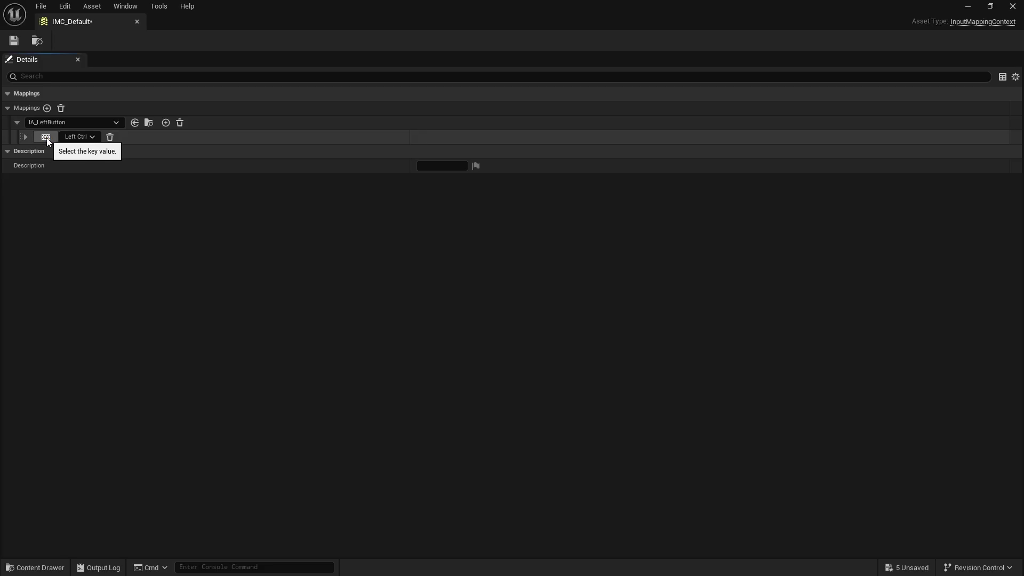
# - Add a second mapping to IMC_Default that binds IA_RightButton to the Right Ctrl key
pyautogui.click(47, 108)
pyautogui.click(68, 207)
pyautogui.click(86, 382)
pyautogui.click(19, 209)
pyautogui.click(38, 219)
pyautogui.press('Control_R')
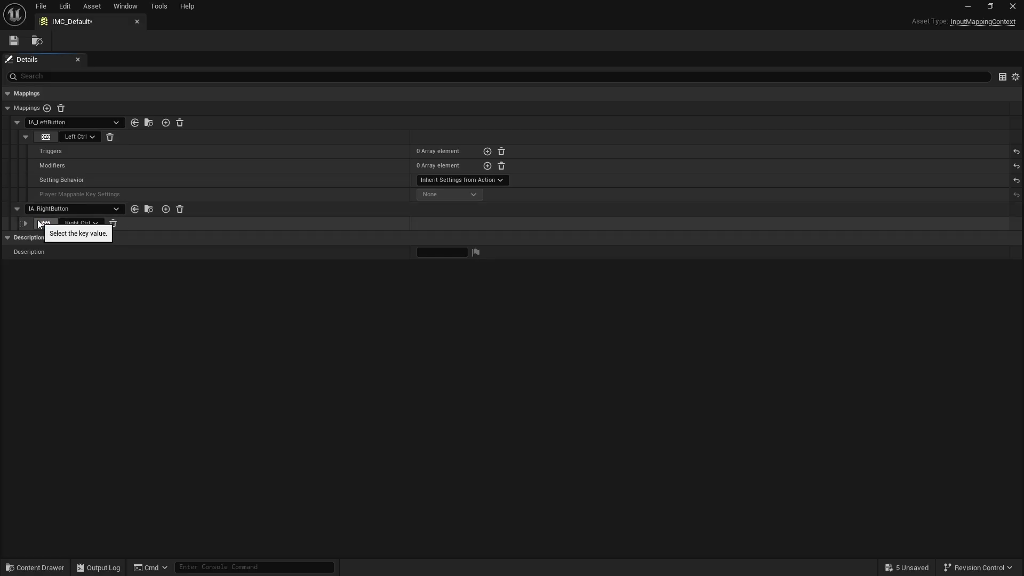
# - Add a third mapping that binds IA_Launcher to the Space Bar, and save and close IMC_Default
pyautogui.click(47, 109)
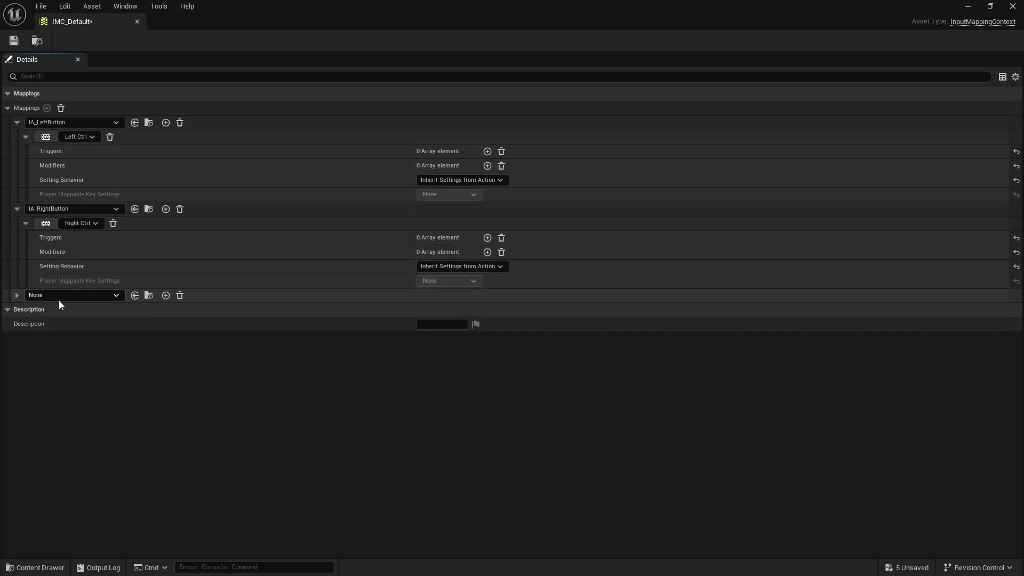
pyautogui.click(100, 300)
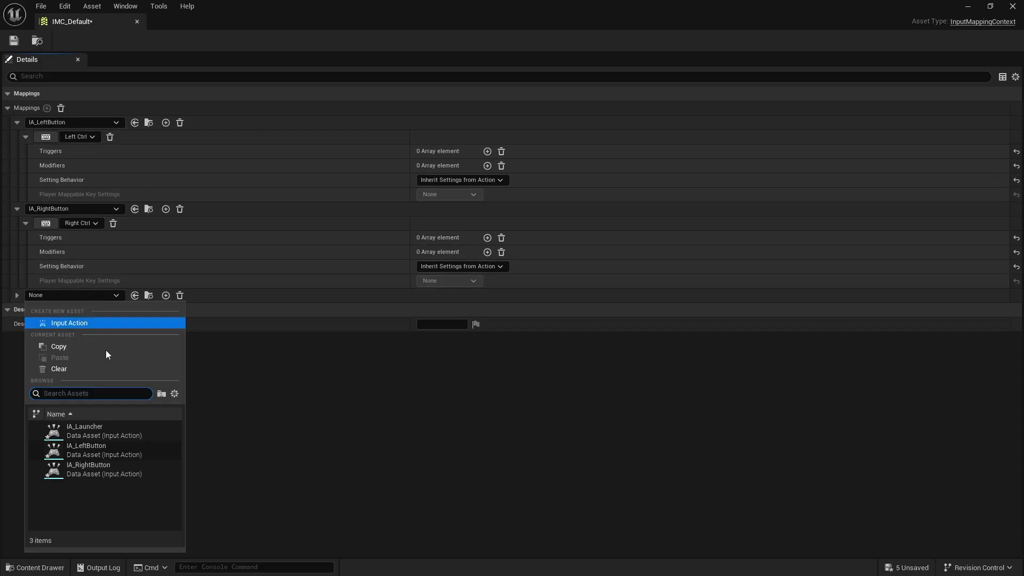
pyautogui.click(109, 432)
pyautogui.click(17, 295)
pyautogui.click(46, 309)
pyautogui.press('space')
pyautogui.click(13, 41)
pyautogui.click(136, 21)
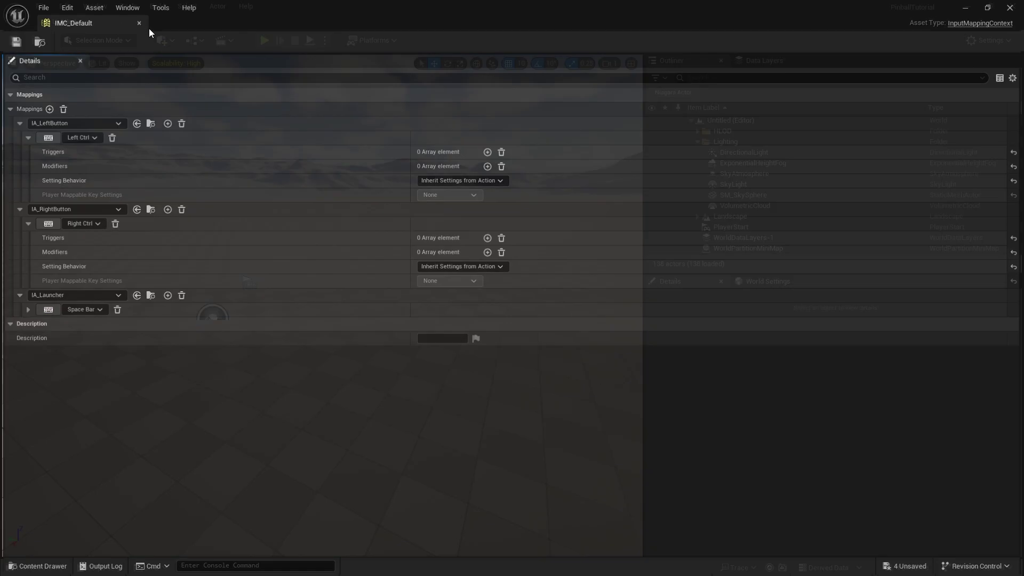
# - Open the event graph of PC_Pinball from the System folder and move the Event BeginPlay node up, away from Event Tick
pyautogui.click(36, 568)
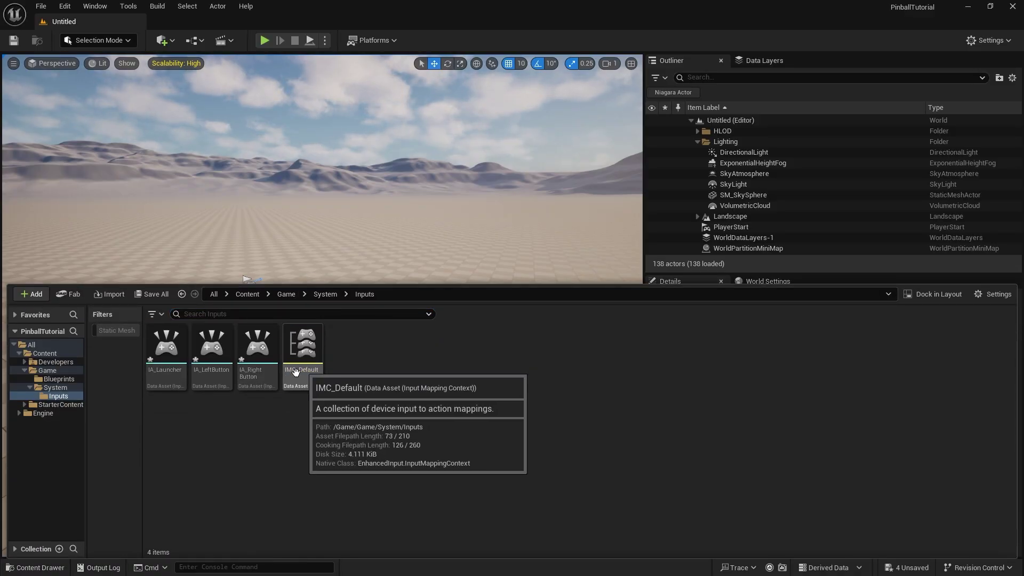
pyautogui.click(166, 363)
pyautogui.click(212, 349)
pyautogui.click(303, 349)
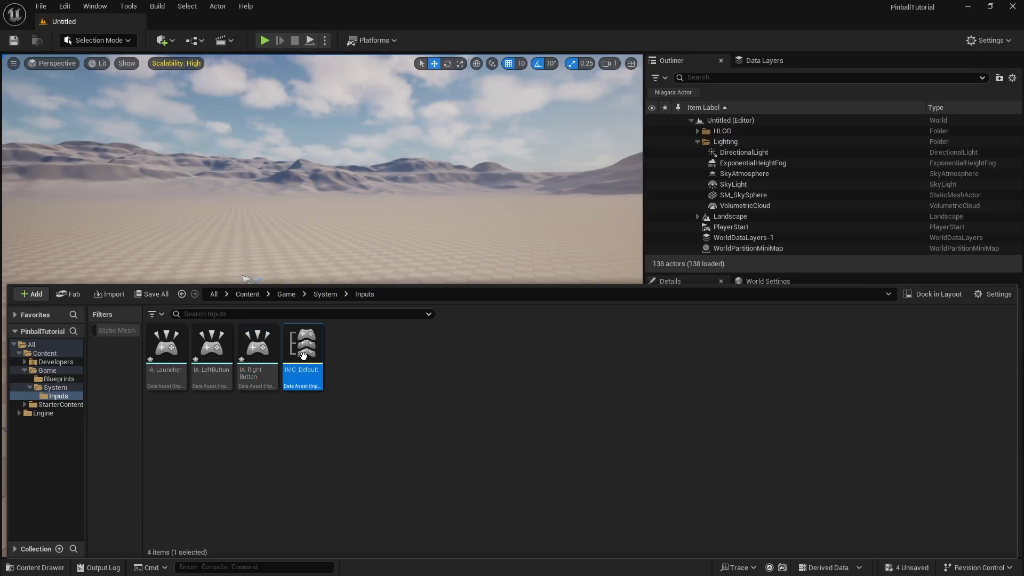
pyautogui.click(333, 295)
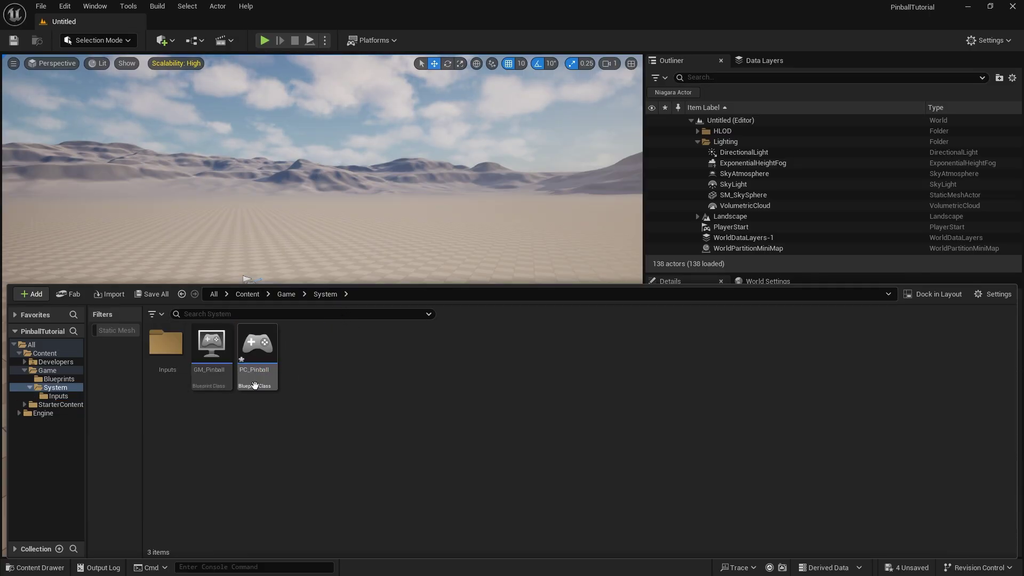
pyautogui.doubleClick(257, 344)
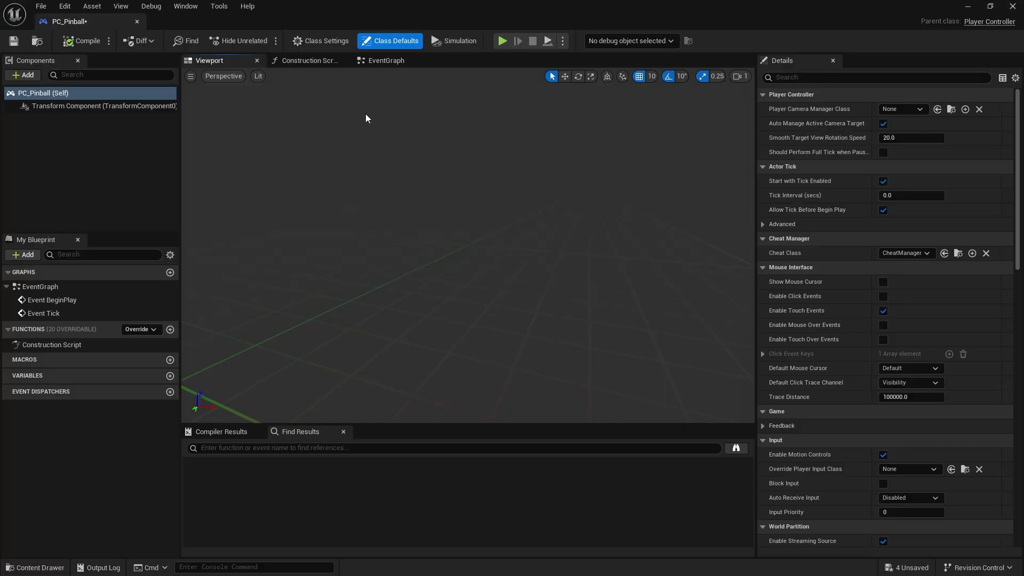
pyautogui.click(383, 64)
pyautogui.moveTo(538, 195); pyautogui.dragTo(455, 270, button='right')
pyautogui.moveTo(376, 259); pyautogui.dragTo(377, 173)
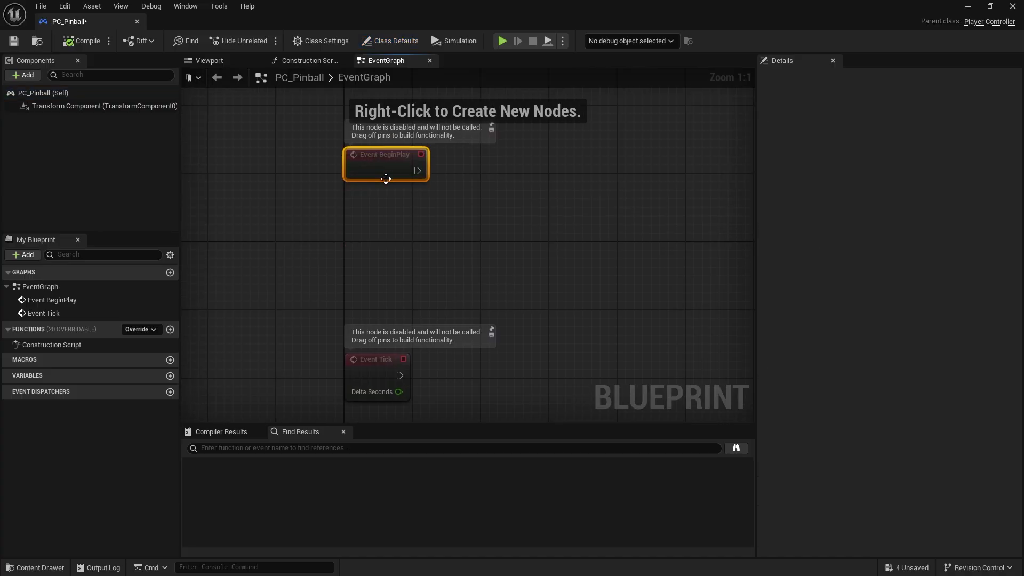
# - Add the Player Controller version of Get EnhancedInputLocalPlayerSubsystem below Event BeginPlay and feed it a reference to self
pyautogui.rightClick(403, 222)
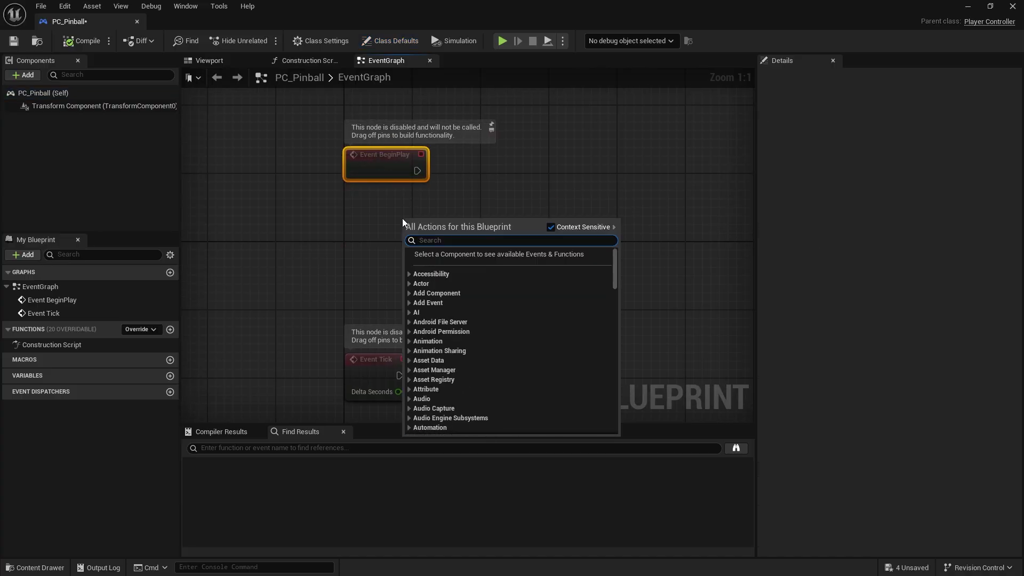
pyautogui.write('get e')
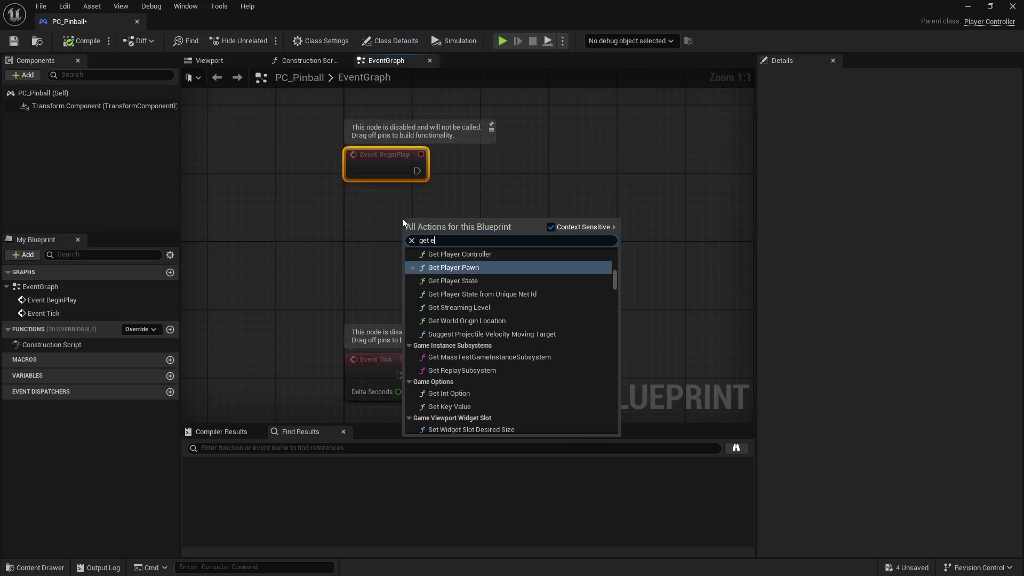
pyautogui.write('nhanced in')
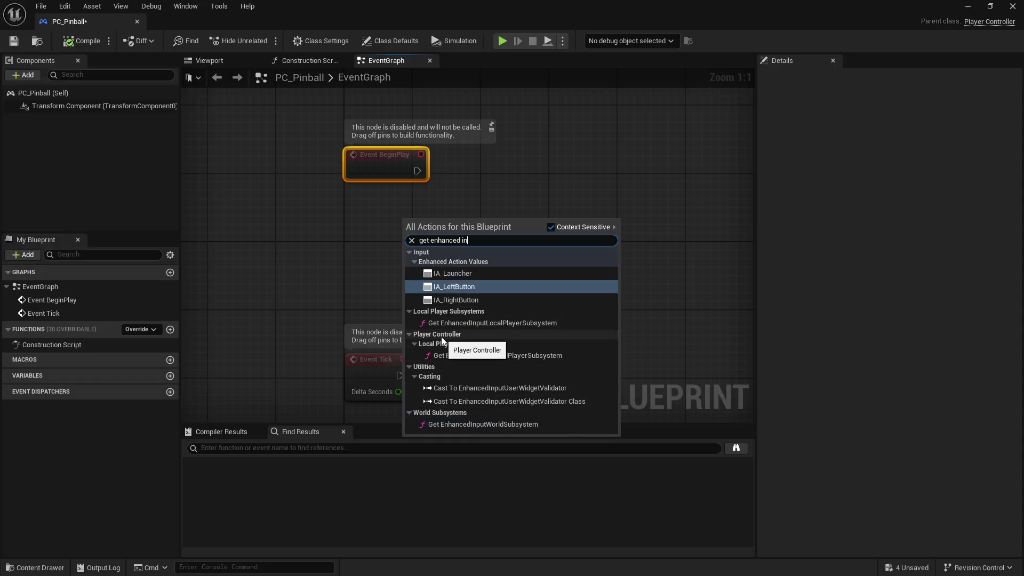
pyautogui.click(450, 357)
pyautogui.moveTo(464, 277); pyautogui.dragTo(490, 269)
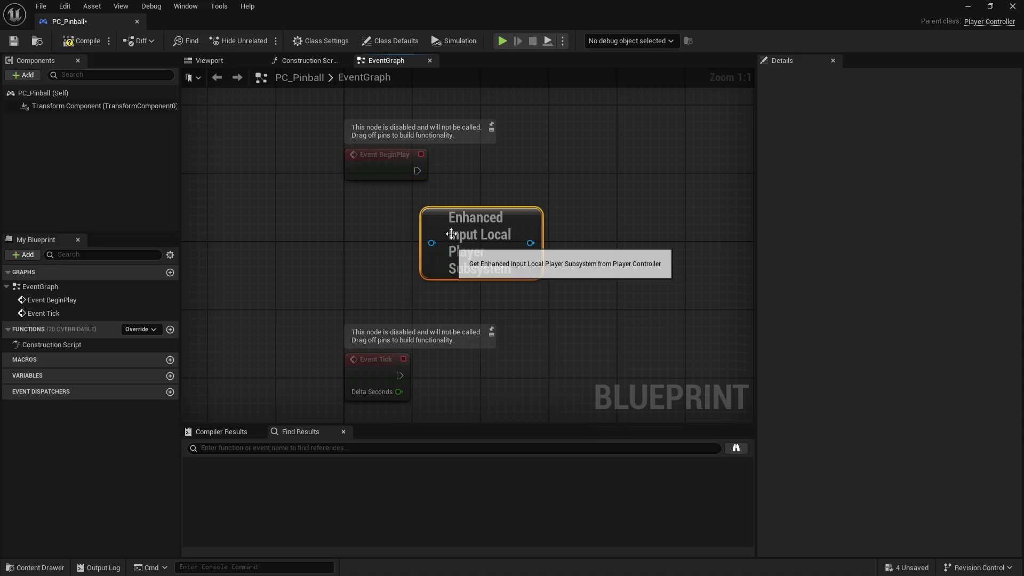
pyautogui.moveTo(432, 243); pyautogui.dragTo(337, 260)
pyautogui.write('self')
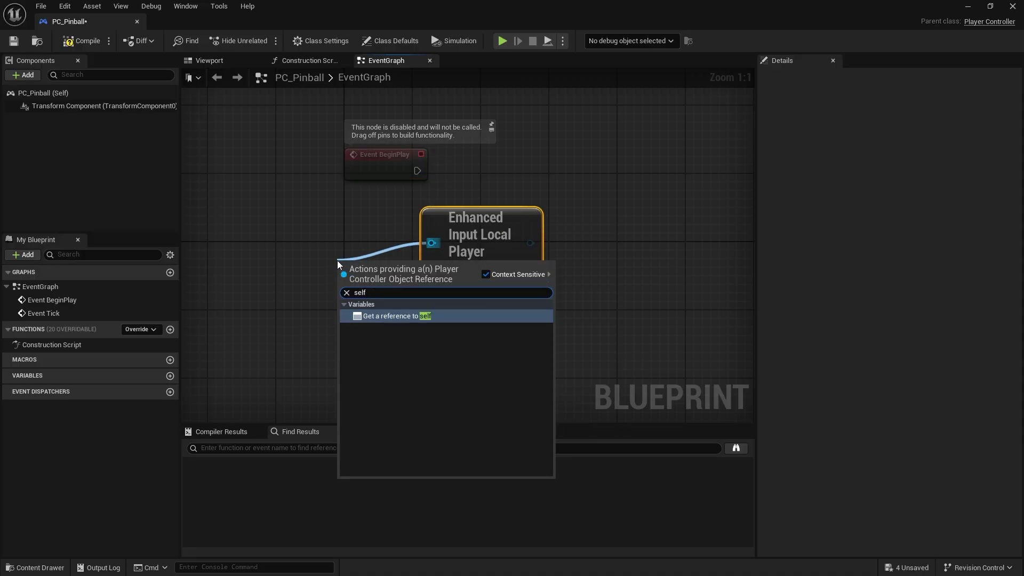
pyautogui.press('Return')
# - Add an Add Mapping Context node targeting the Enhanced Input subsystem and run it from Event BeginPlay
pyautogui.moveTo(496, 252); pyautogui.dragTo(541, 212)
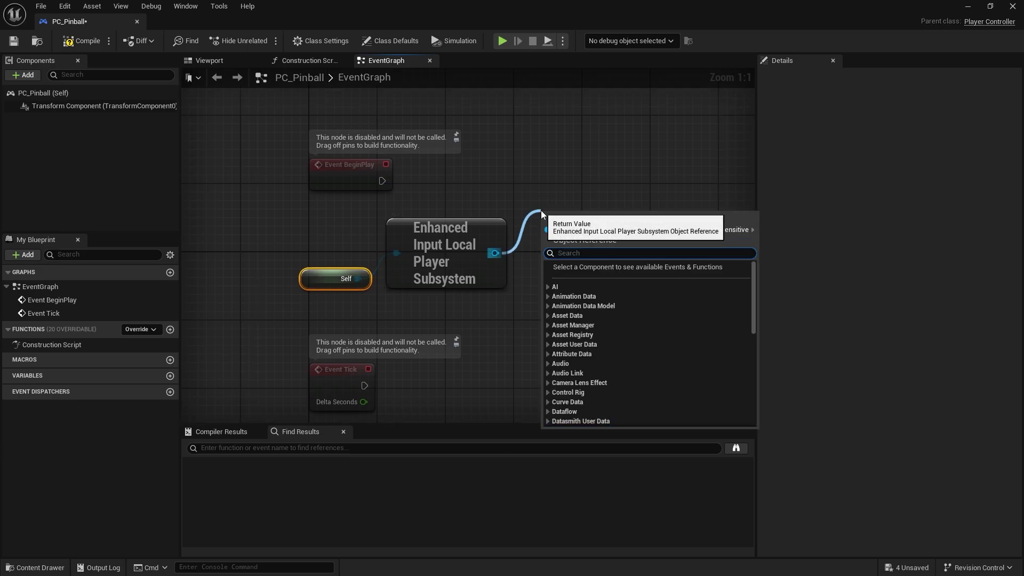
pyautogui.write('add mapp')
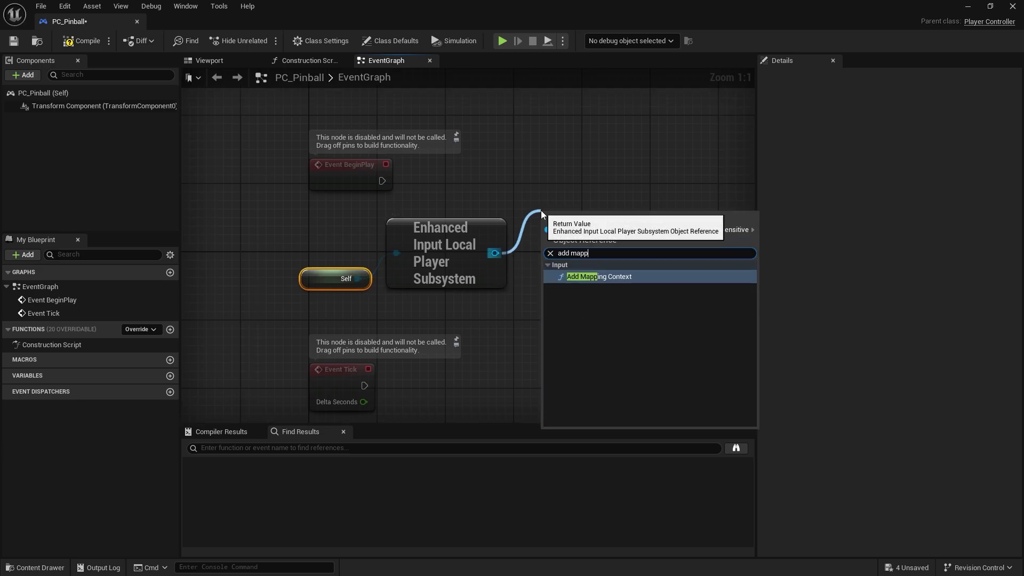
pyautogui.press('Return')
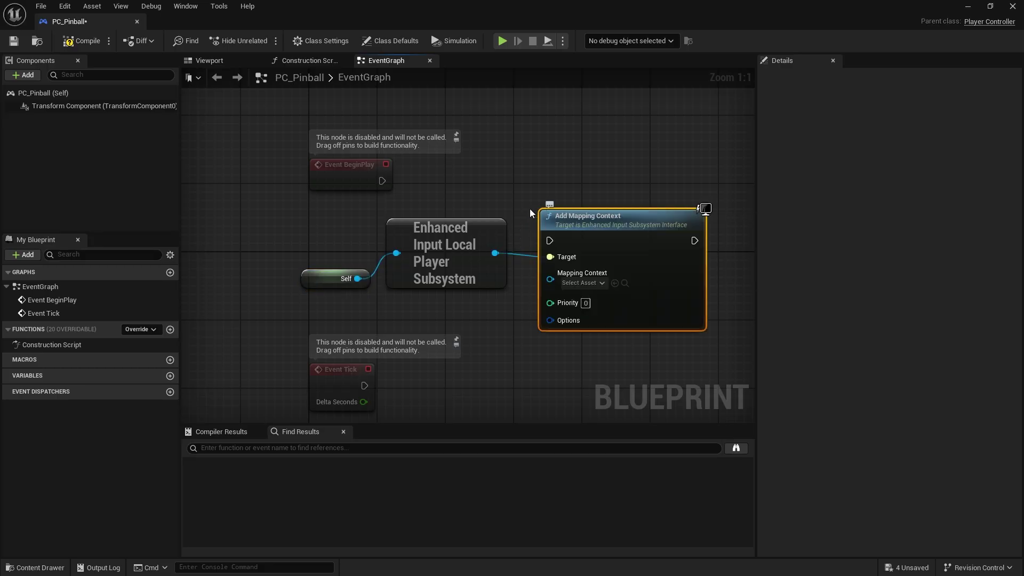
pyautogui.moveTo(382, 181); pyautogui.dragTo(602, 178)
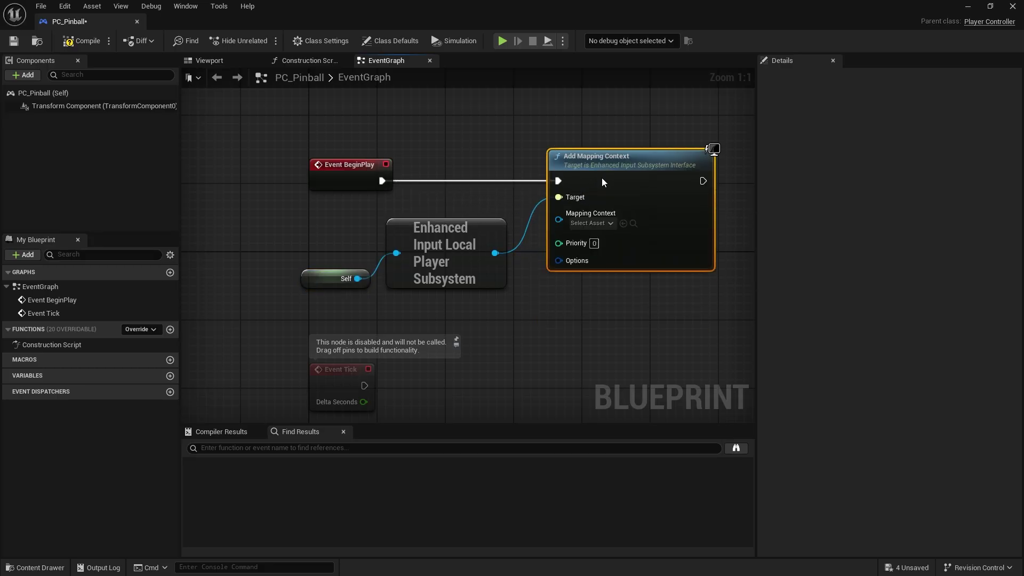
# - Choose IMC_Default as the mapping context on the Add Mapping Context node, and compile and close the PC_Pinball blueprint
pyautogui.click(608, 226)
pyautogui.click(624, 302)
pyautogui.click(81, 40)
pyautogui.moveTo(582, 306); pyautogui.dragTo(546, 229, button='right')
pyautogui.click(1011, 7)
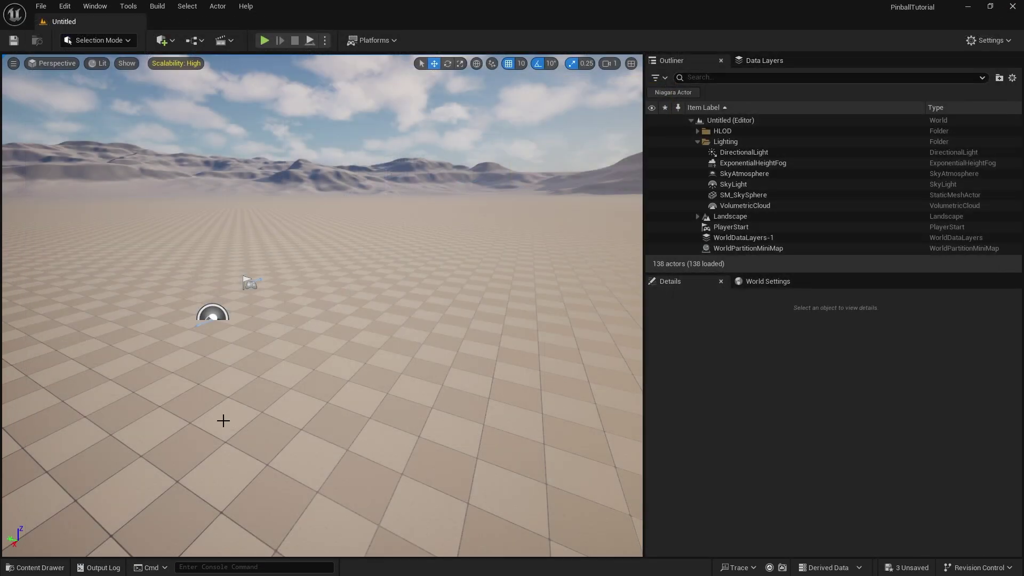
pyautogui.press('s')
pyautogui.moveTo(382, 370); pyautogui.dragTo(347, 349, button='right')
pyautogui.click(37, 568)
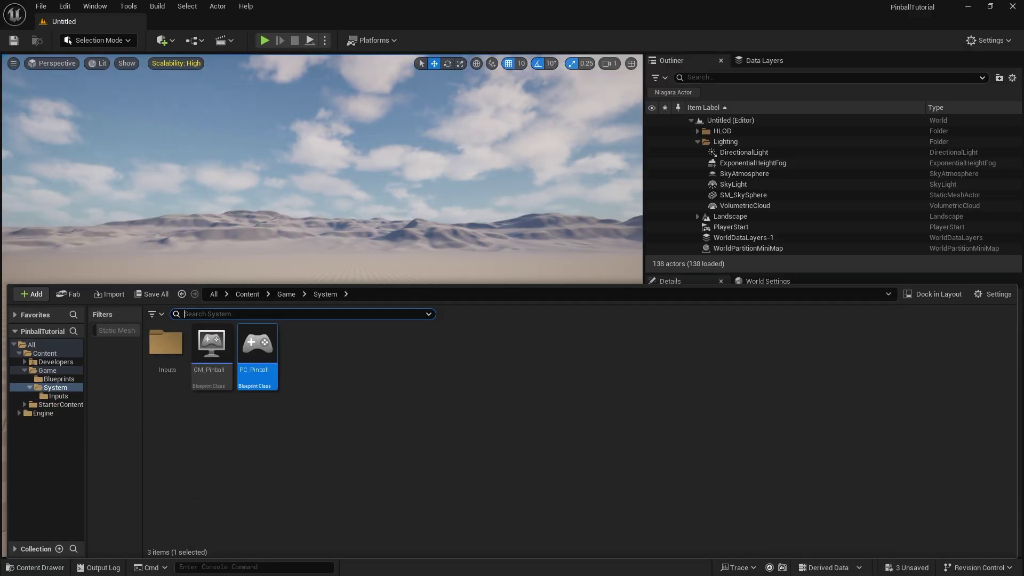
pyautogui.click(229, 122)
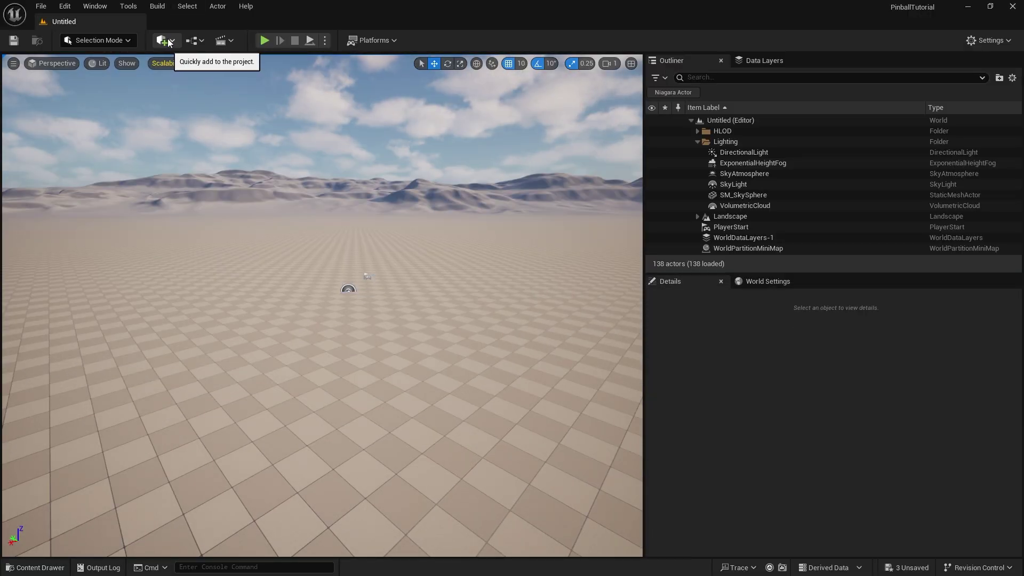
# - In Modeling Mode, place a new box on the ground in the level and set its width to 1000
pyautogui.click(121, 41)
pyautogui.click(113, 109)
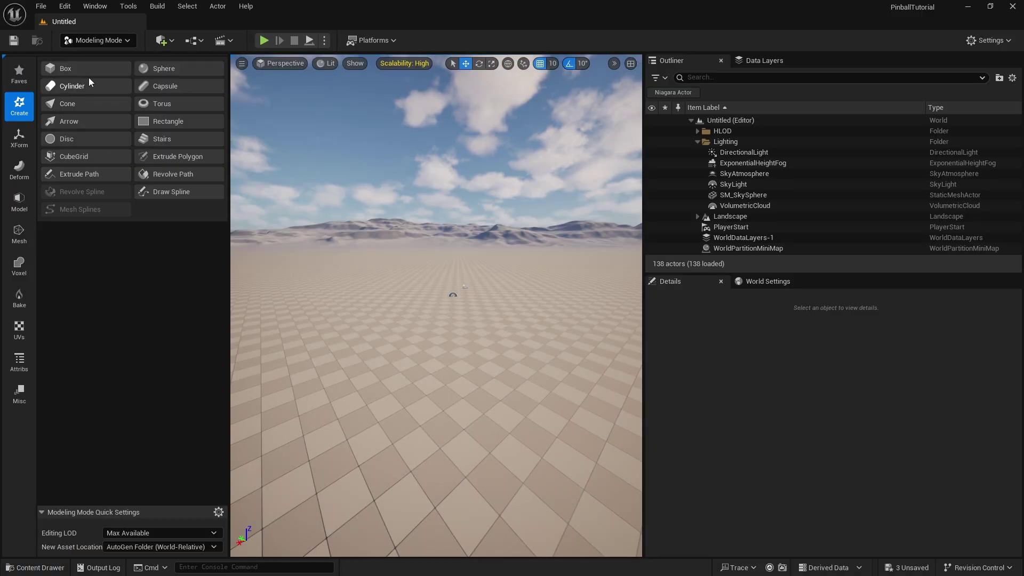
pyautogui.click(87, 71)
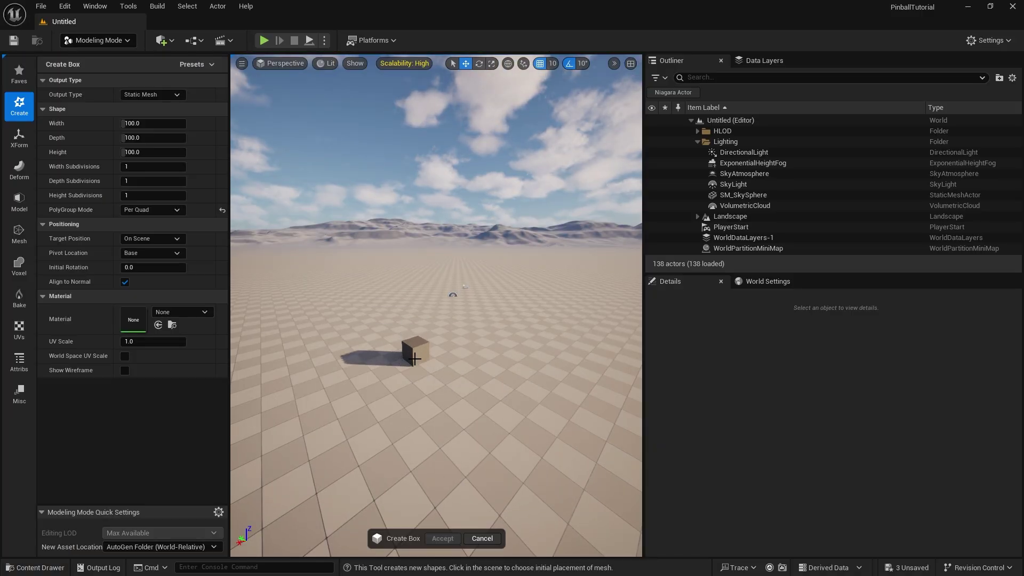
pyautogui.click(415, 358)
pyautogui.click(154, 124)
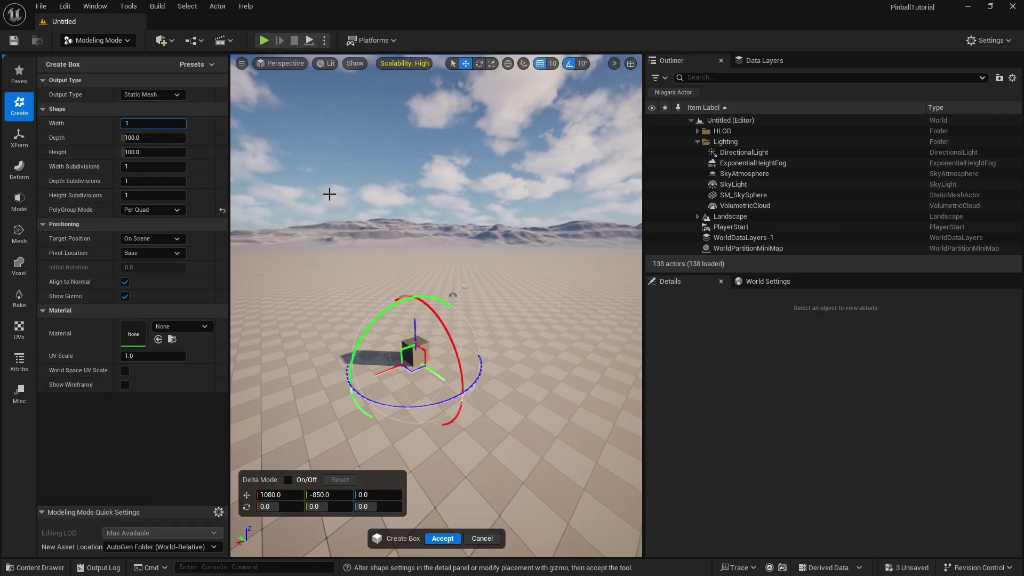
pyautogui.press('Return')
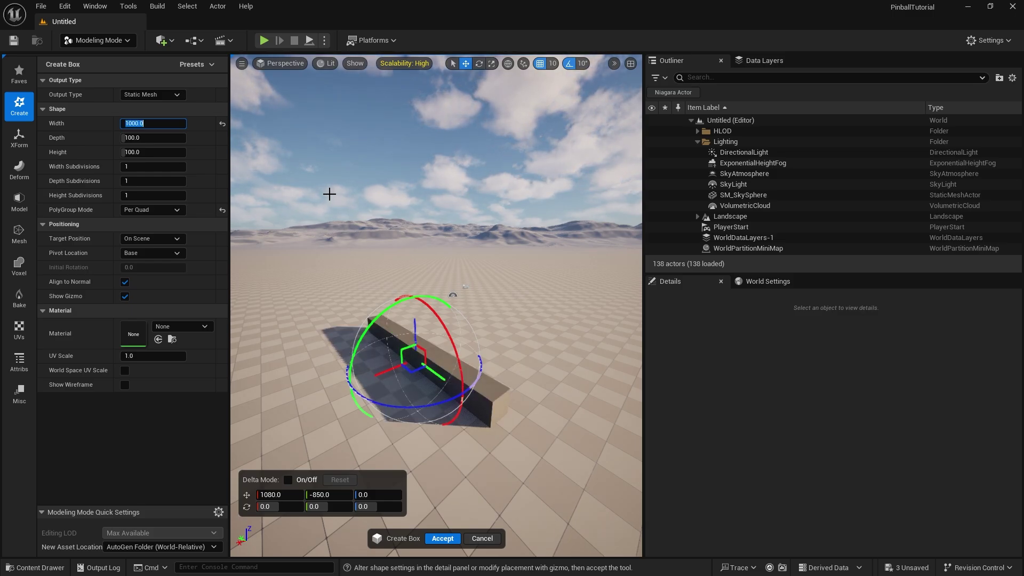
# - Set the new box's width to 2000 and its depth to 8000
pyautogui.press('Return')
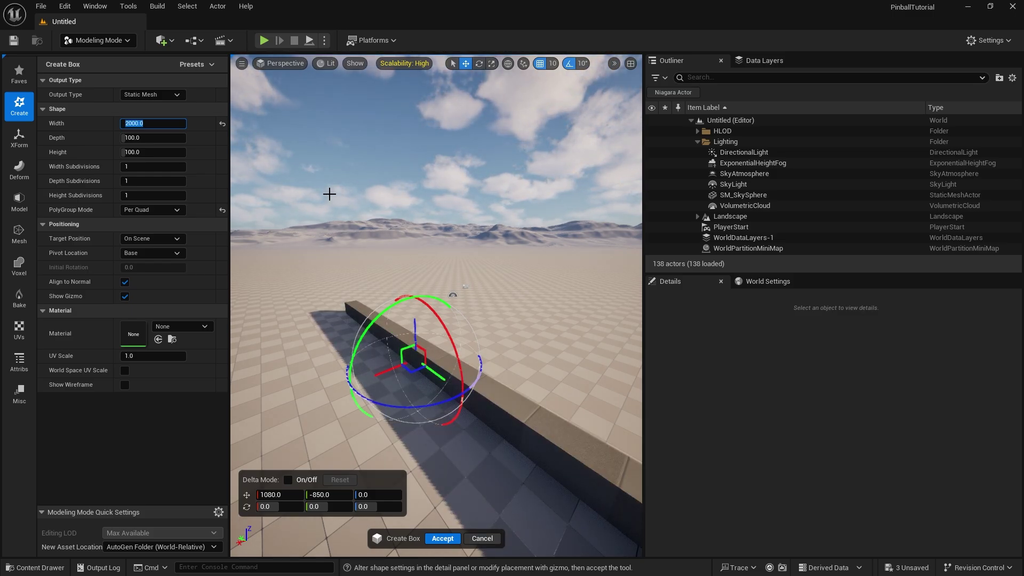
pyautogui.press('a')
pyautogui.moveTo(414, 217); pyautogui.dragTo(512, 234, button='right')
pyautogui.click(148, 142)
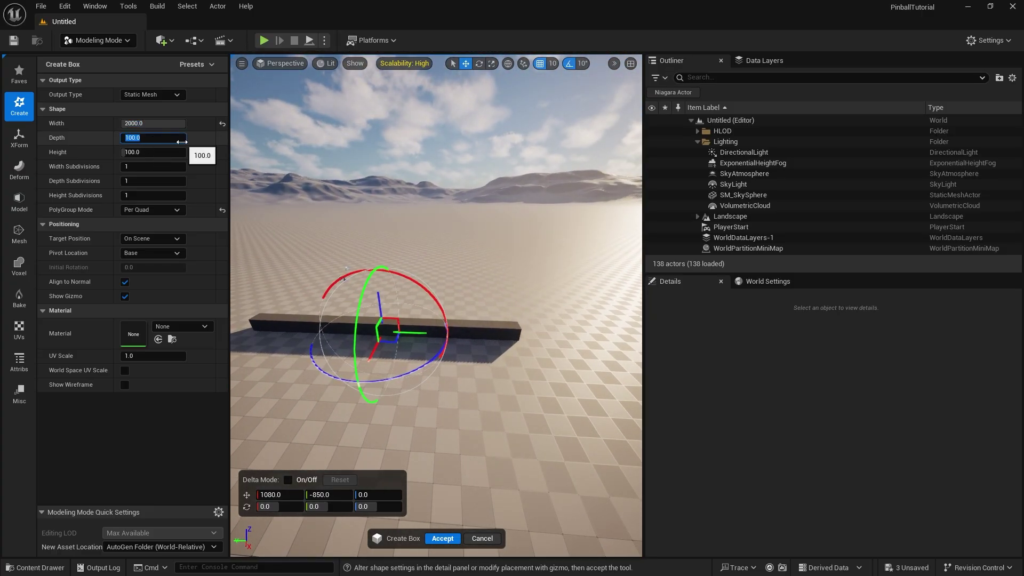
pyautogui.write('8000')
pyautogui.press('Return')
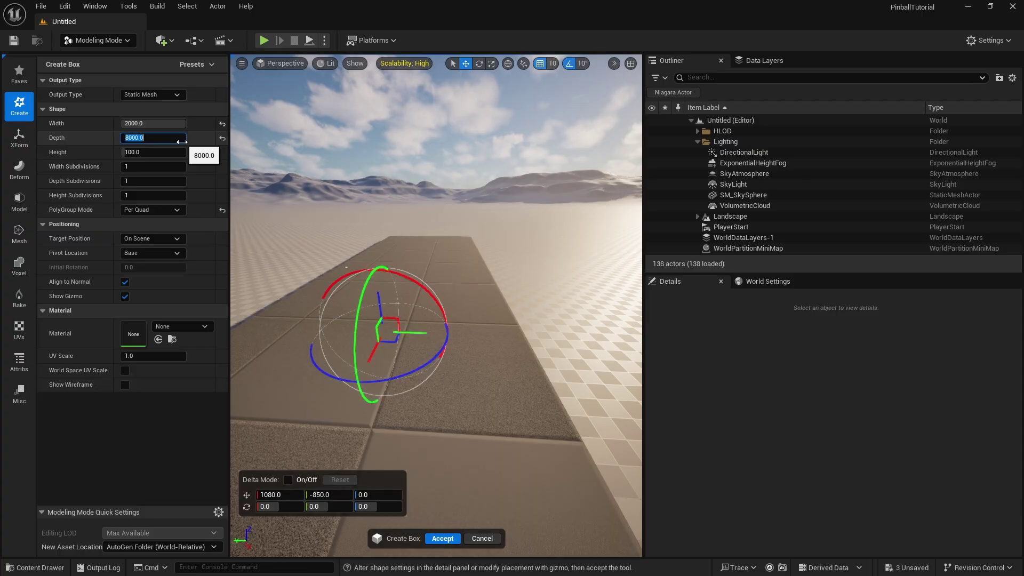
# - Set the box's depth to 6000 and its width to 3000, and accept it as the table base
pyautogui.moveTo(376, 194); pyautogui.dragTo(330, 240, button='right')
pyautogui.press('s')
pyautogui.moveTo(426, 233)
pyautogui.mouseDown(button='right')
pyautogui.moveTo(405, 299)
pyautogui.moveTo(357, 282)
pyautogui.moveTo(427, 278)
pyautogui.moveTo(428, 234)
pyautogui.mouseUp(button='right')
pyautogui.click(168, 139)
pyautogui.write('6000')
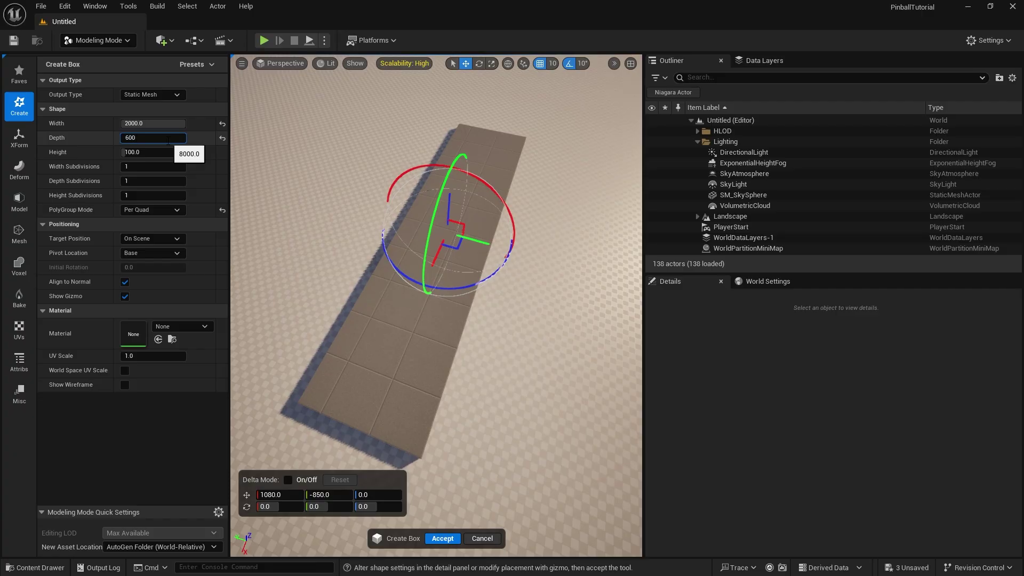
pyautogui.press('Return')
pyautogui.click(149, 124)
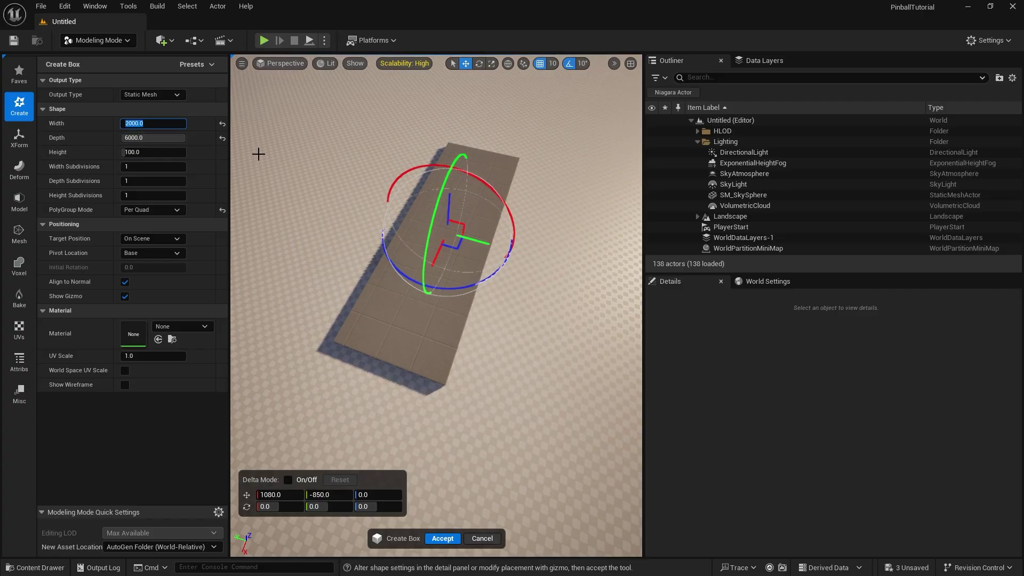
pyautogui.write('3000')
pyautogui.press('Return')
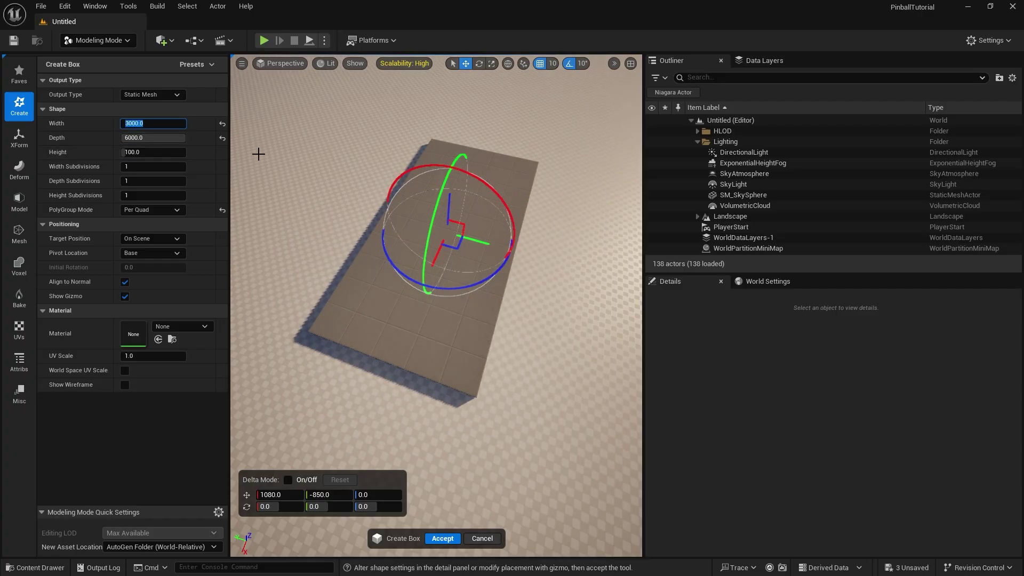
pyautogui.moveTo(471, 315); pyautogui.dragTo(376, 253, button='right')
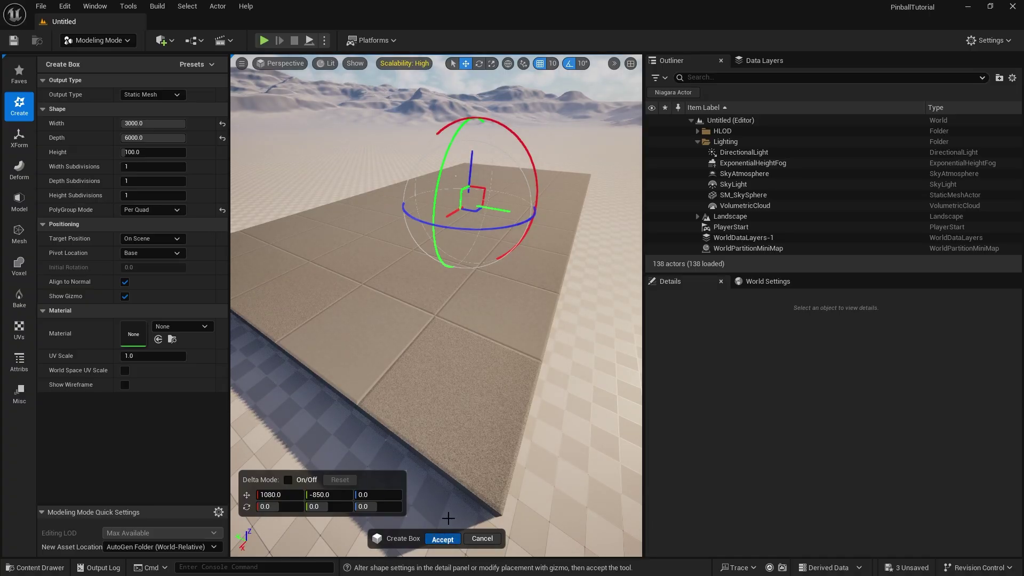
pyautogui.press('Return')
# - Place another box on top of the table base and set its width to 100, keeping the 6000 depth
pyautogui.moveTo(538, 251)
pyautogui.mouseDown(button='right')
pyautogui.moveTo(521, 256)
pyautogui.moveTo(529, 253)
pyautogui.mouseUp(button='right')
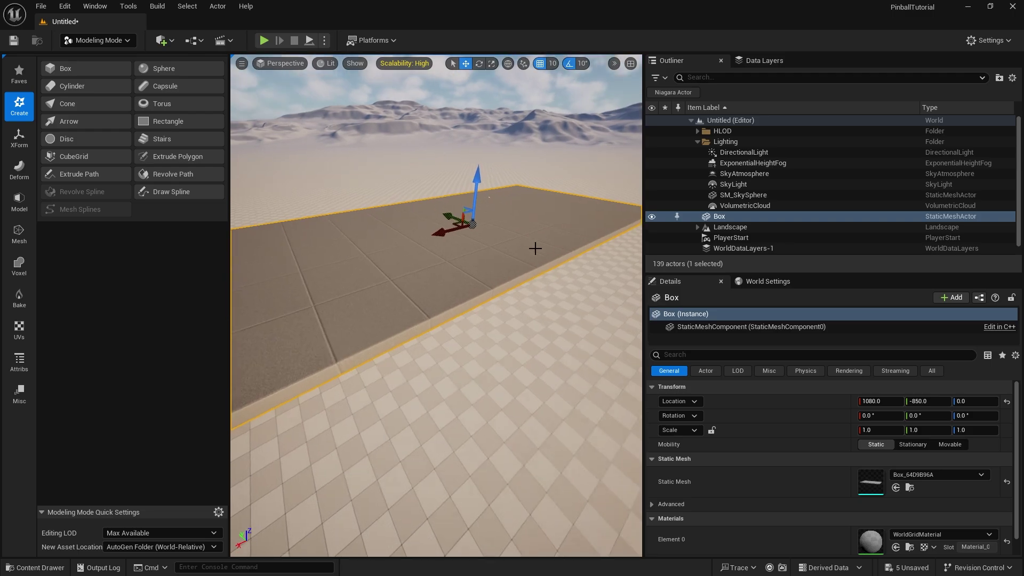
pyautogui.moveTo(267, 222)
pyautogui.mouseDown(button='right')
pyautogui.moveTo(278, 223)
pyautogui.moveTo(268, 222)
pyautogui.mouseUp(button='right')
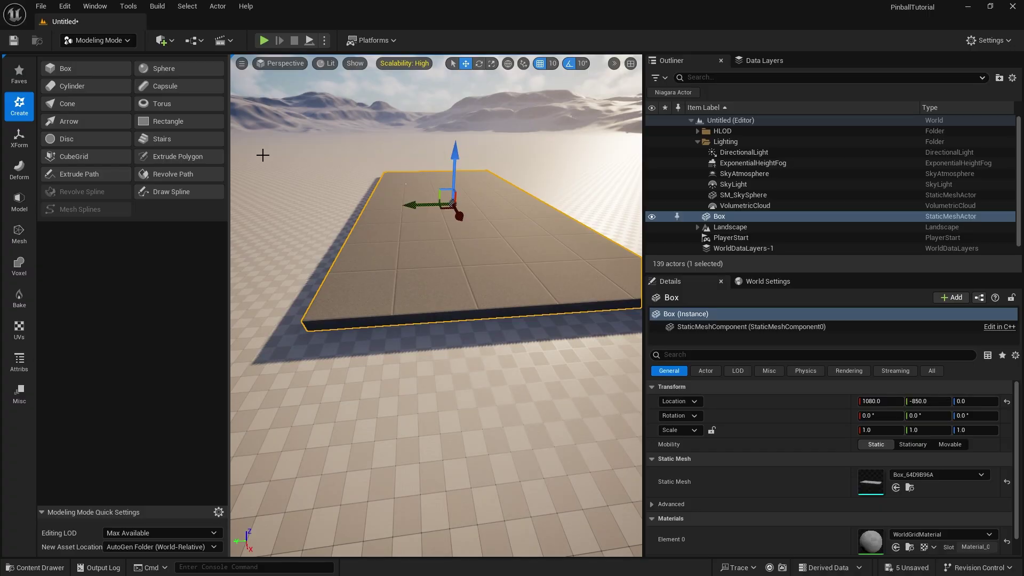
pyautogui.click(70, 67)
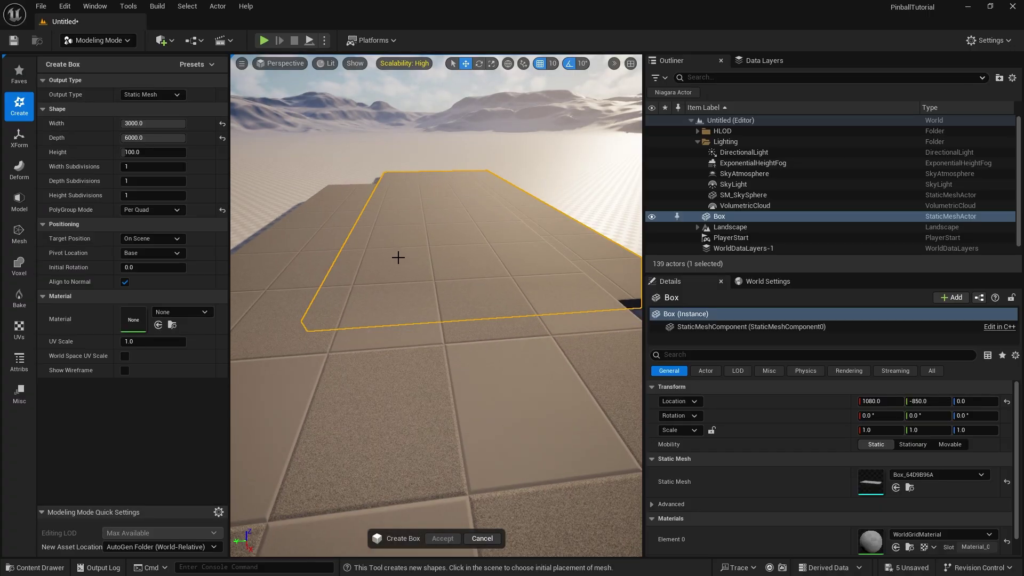
pyautogui.click(398, 202)
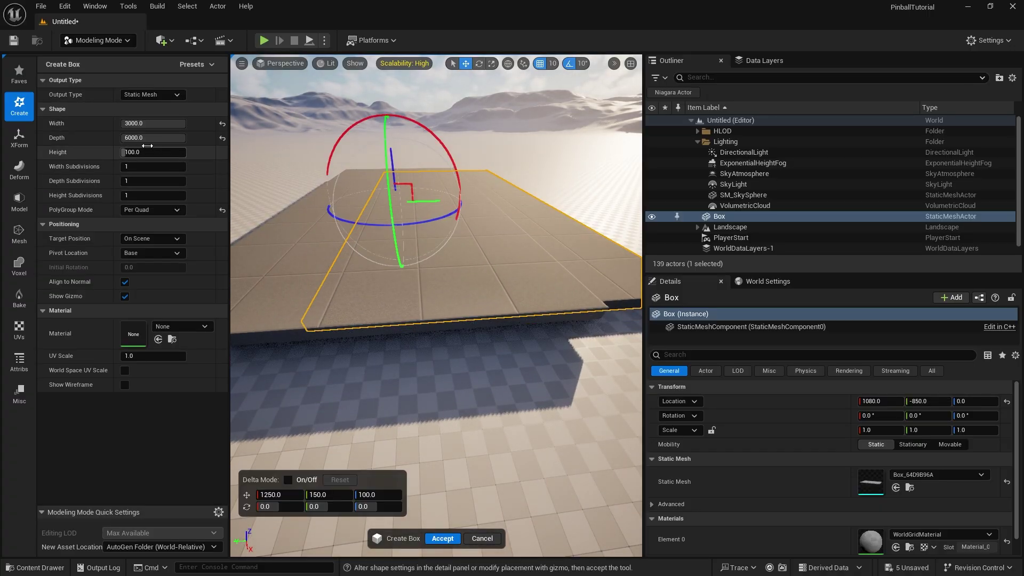
pyautogui.click(144, 125)
pyautogui.write('100')
pyautogui.press('Return')
pyautogui.moveTo(293, 193); pyautogui.dragTo(384, 187, button='right')
pyautogui.keyDown('alt'); pyautogui.moveTo(374, 203); pyautogui.dragTo(395, 204); pyautogui.keyUp('alt')
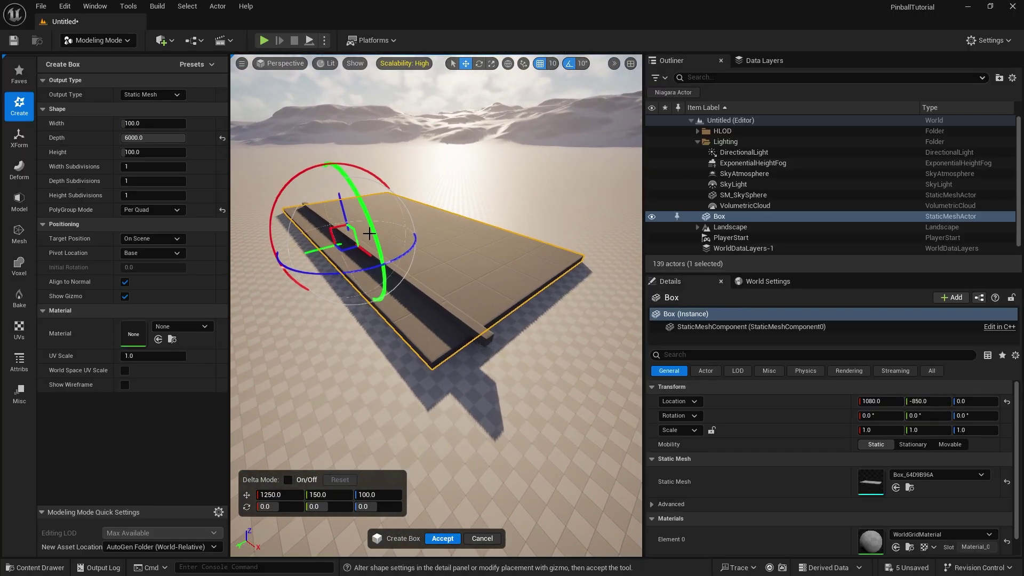
# - Move the narrow box to X 1080, Y 600 along the base's long edge and accept it as a side wall
pyautogui.moveTo(319, 248)
pyautogui.mouseDown()
pyautogui.moveTo(289, 259)
pyautogui.moveTo(330, 258)
pyautogui.mouseUp()
pyautogui.moveTo(330, 260); pyautogui.dragTo(505, 377, button='right')
pyautogui.press('w')
pyautogui.press('d')
pyautogui.press('a')
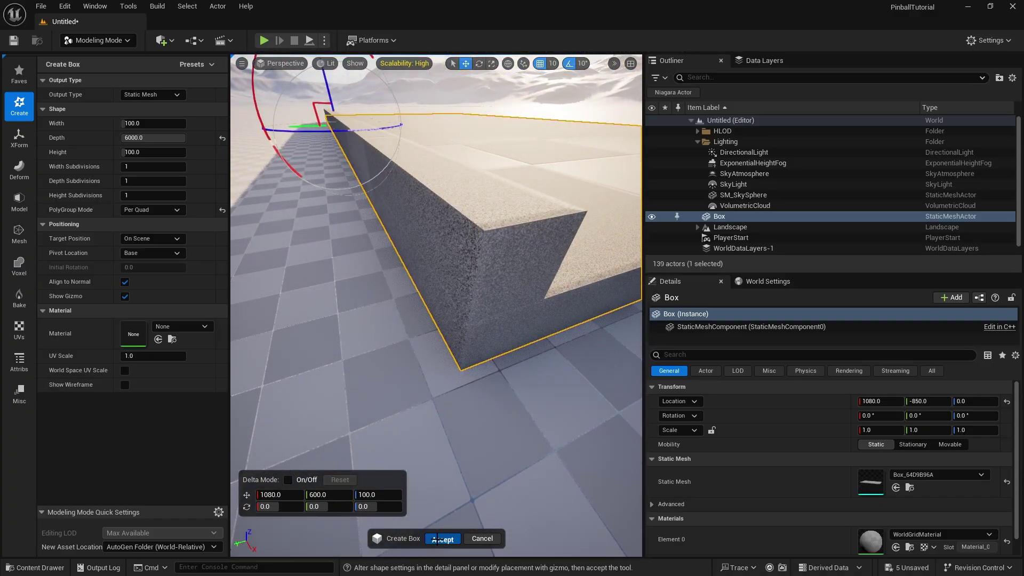
pyautogui.click(437, 540)
# - Duplicate the side wall to the opposite long edge of the table base and align it at Y -2300
pyautogui.press('s')
pyautogui.moveTo(438, 406); pyautogui.dragTo(427, 338, button='right')
pyautogui.press('d')
pyautogui.keyDown('alt'); pyautogui.moveTo(315, 209); pyautogui.dragTo(456, 209); pyautogui.keyUp('alt')
pyautogui.moveTo(456, 208)
pyautogui.mouseDown(button='right')
pyautogui.moveTo(421, 184)
pyautogui.moveTo(467, 217)
pyautogui.mouseUp(button='right')
pyautogui.press('d')
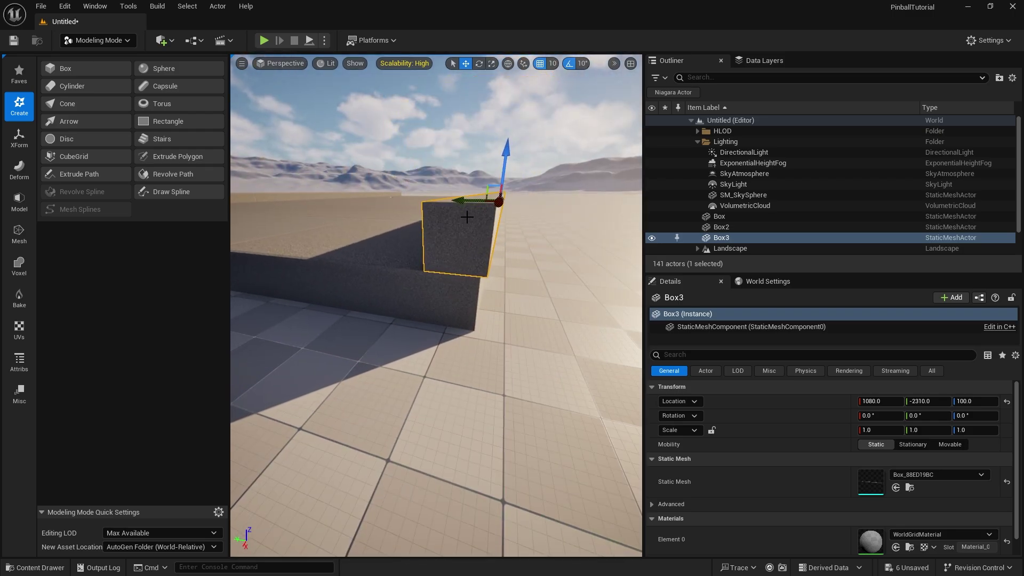
pyautogui.moveTo(462, 202); pyautogui.dragTo(459, 202)
# - Try duplicating the second side wall inward with the 10-unit grid snap, and undo the copy
pyautogui.press('a')
pyautogui.moveTo(462, 203); pyautogui.dragTo(469, 206, button='right')
pyautogui.press('s')
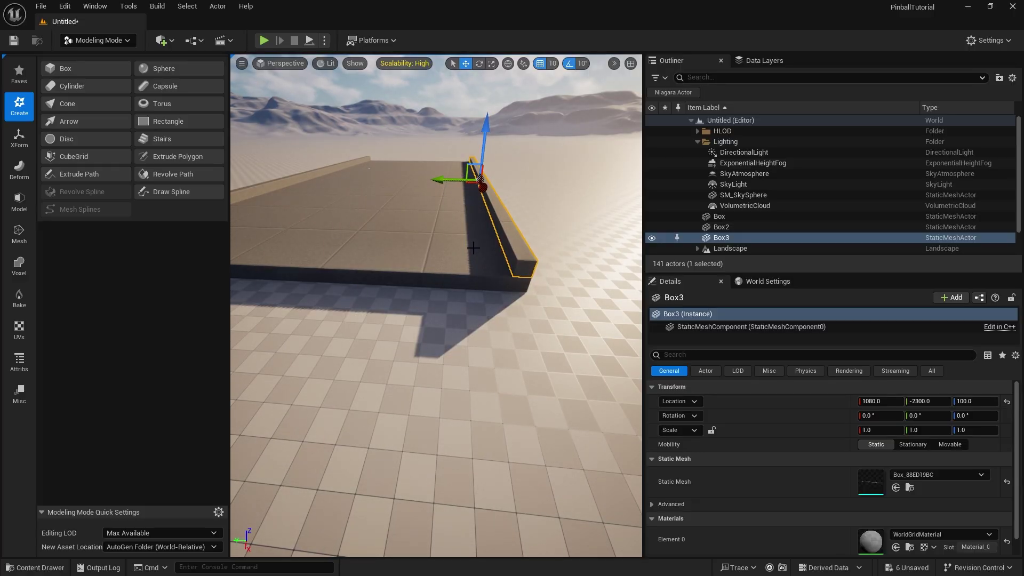
pyautogui.keyDown('alt'); pyautogui.moveTo(438, 180); pyautogui.dragTo(422, 179); pyautogui.keyUp('alt')
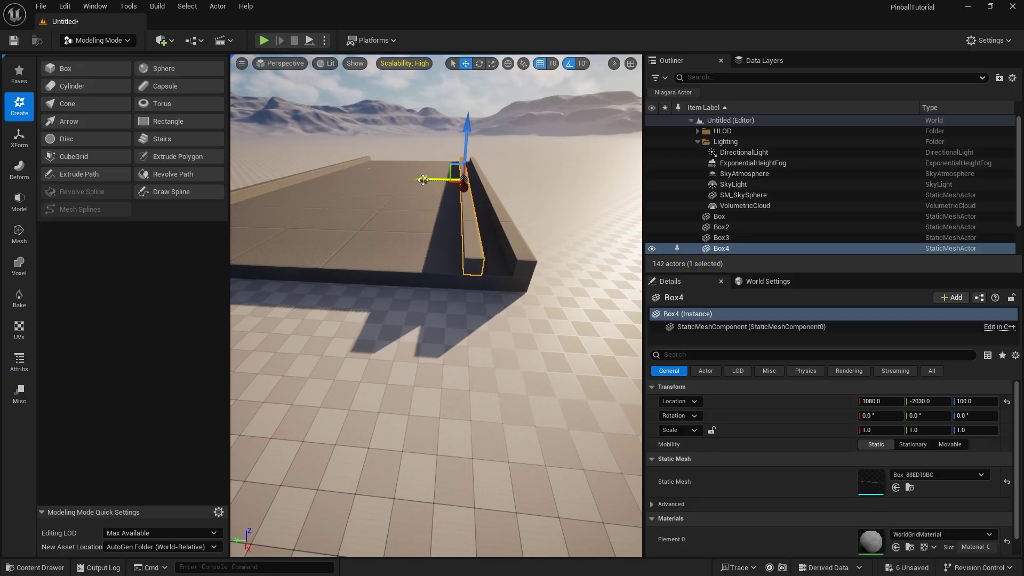
pyautogui.hotkey('ctrl', 'z')
# - Set the position grid snap to 100 and duplicate the second side wall inward to Y -2100
pyautogui.click(551, 64)
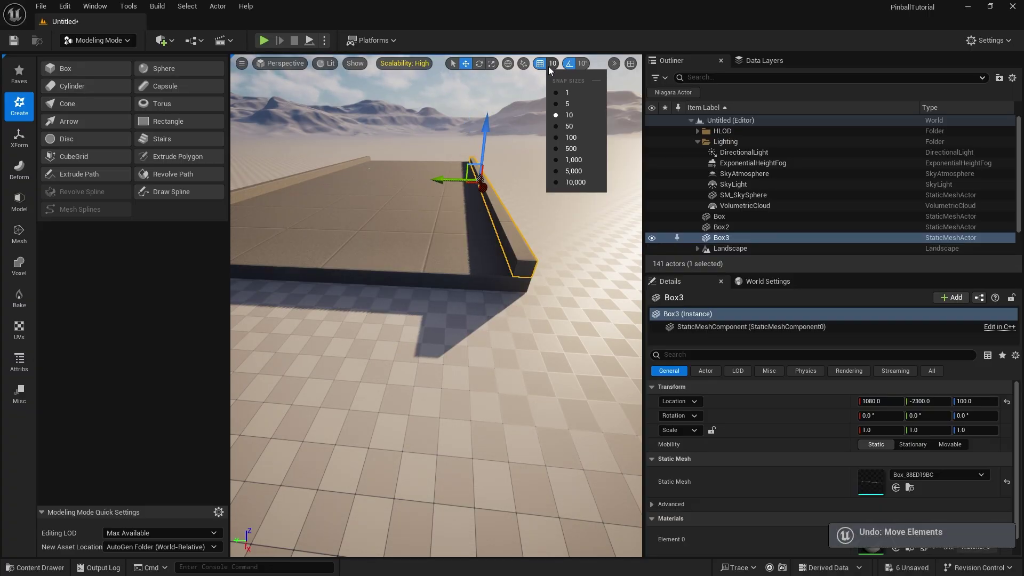
pyautogui.click(568, 137)
pyautogui.moveTo(442, 179); pyautogui.dragTo(433, 179)
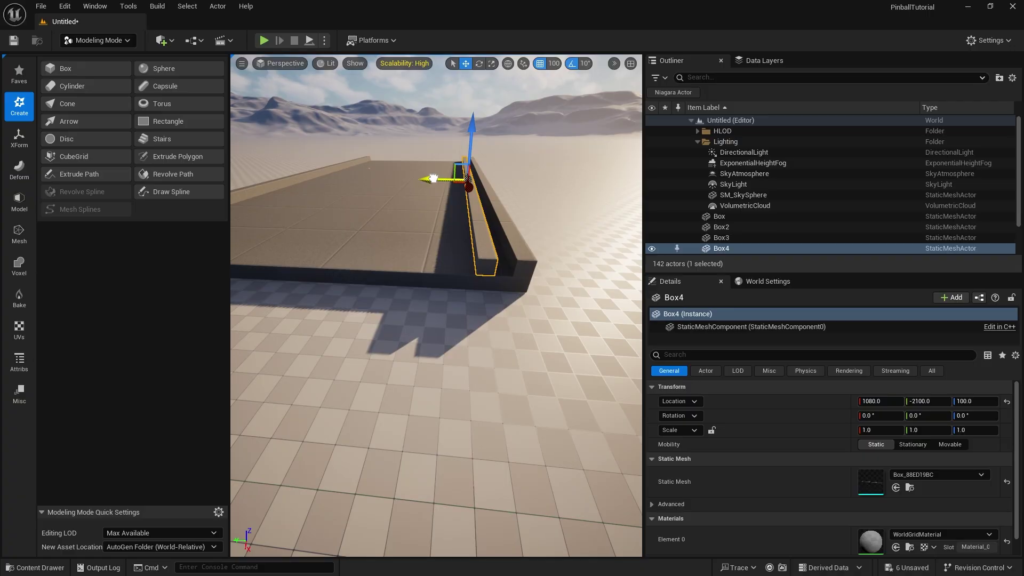
# - Shorten the inner lane wall by scaling it to 0.75 along X
pyautogui.moveTo(433, 179); pyautogui.dragTo(433, 178, button='right')
pyautogui.moveTo(452, 256); pyautogui.dragTo(452, 256, button='right')
pyautogui.moveTo(435, 189); pyautogui.dragTo(435, 189, button='right')
pyautogui.moveTo(257, 129); pyautogui.dragTo(258, 128, button='right')
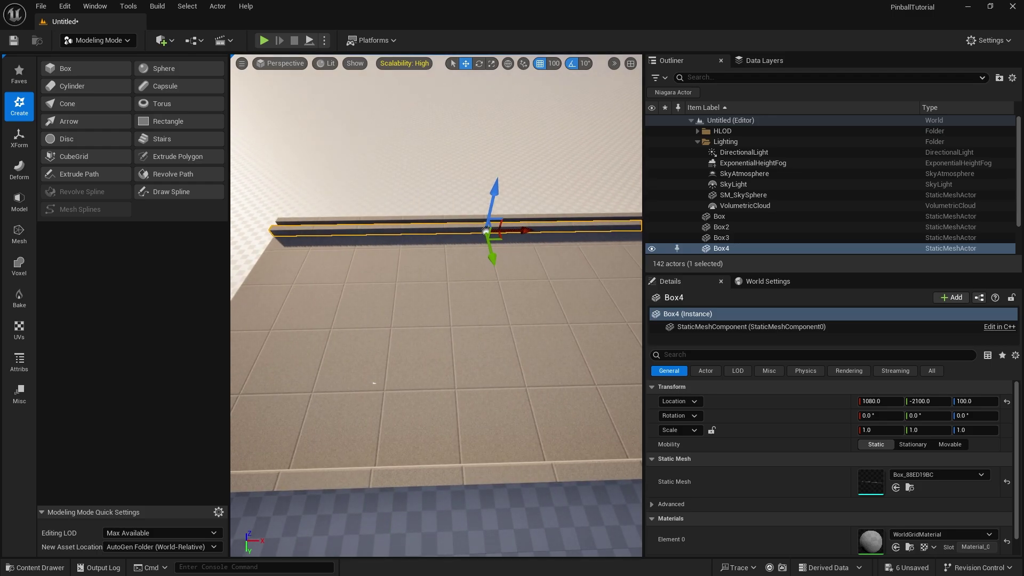
pyautogui.moveTo(518, 261); pyautogui.dragTo(518, 261, button='right')
pyautogui.moveTo(363, 399); pyautogui.dragTo(356, 371, button='right')
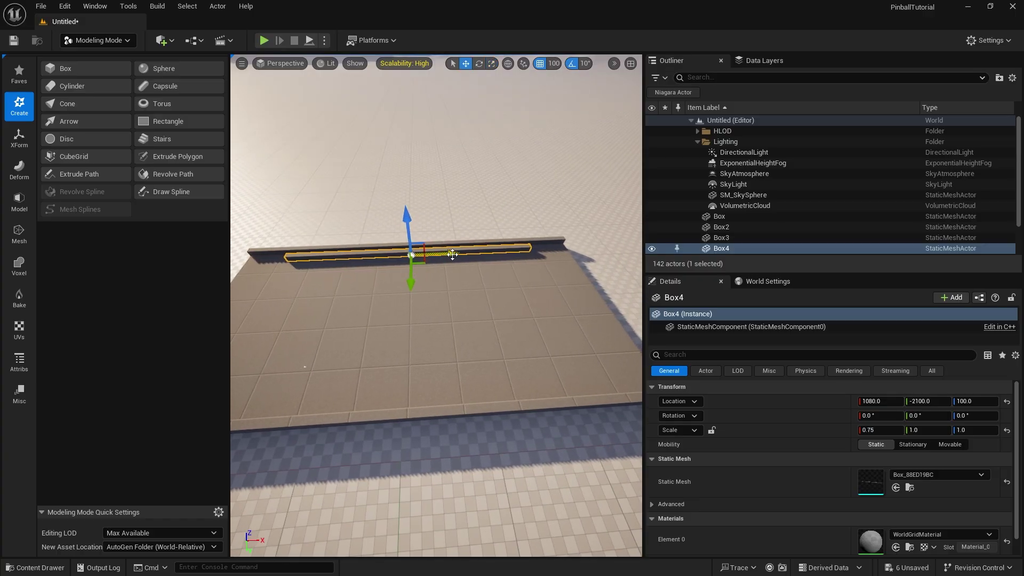
# - Slide the shortened lane wall along X to 1830, using a grid snap of 10, so it meets the table's end
pyautogui.press('w')
pyautogui.moveTo(501, 265); pyautogui.dragTo(528, 136, button='right')
pyautogui.click(552, 63)
pyautogui.click(579, 112)
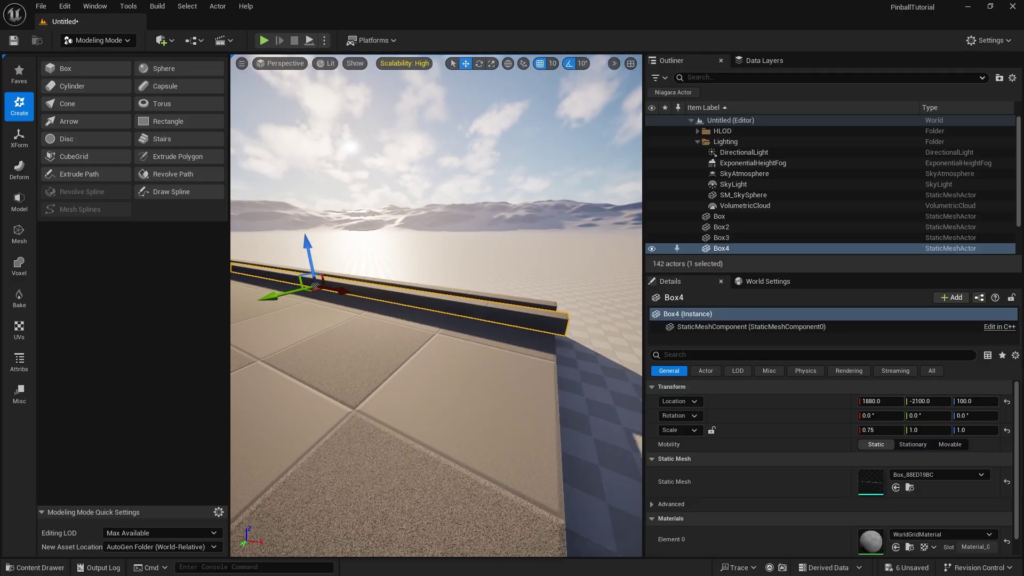
pyautogui.press('s')
pyautogui.moveTo(352, 293); pyautogui.dragTo(350, 291)
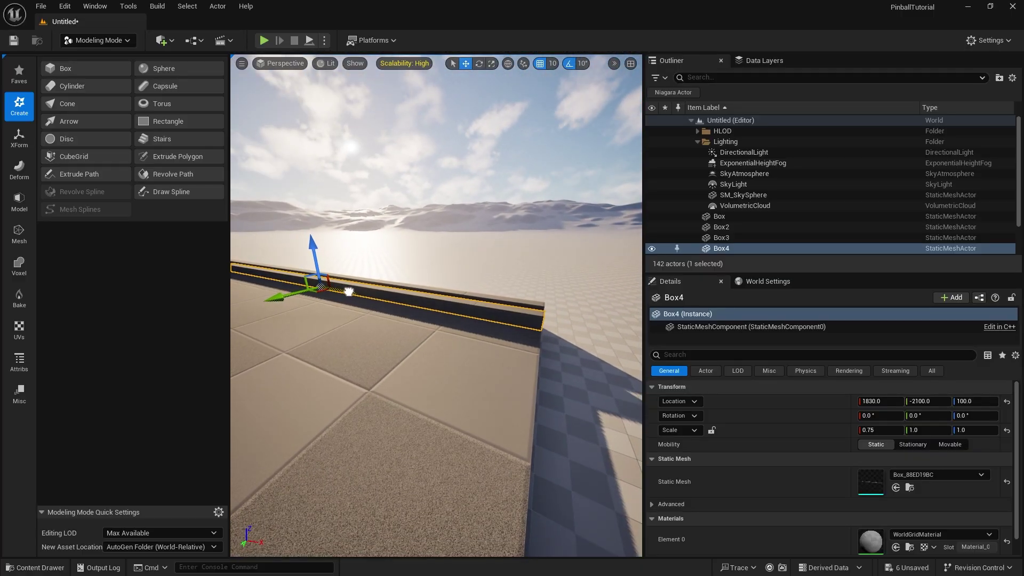
pyautogui.moveTo(348, 292); pyautogui.dragTo(338, 254, button='right')
pyautogui.click(124, 39)
pyautogui.click(122, 41)
# - Place a new box on top of the table base with a width of 3000 and a depth of 100
pyautogui.moveTo(446, 227); pyautogui.dragTo(384, 192, button='right')
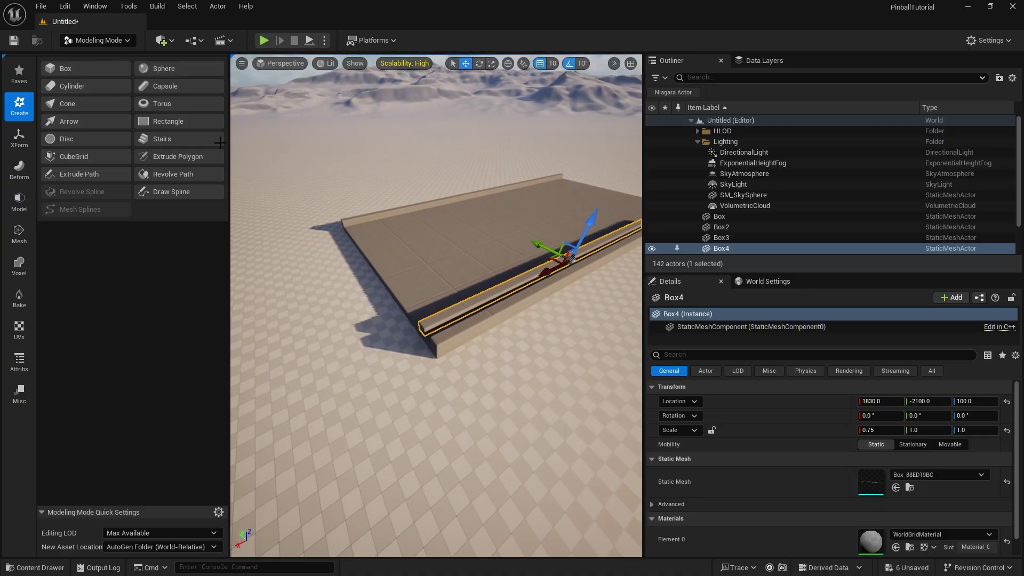
pyautogui.click(97, 72)
pyautogui.click(467, 234)
pyautogui.moveTo(465, 240); pyautogui.dragTo(544, 247, button='right')
pyautogui.click(158, 123)
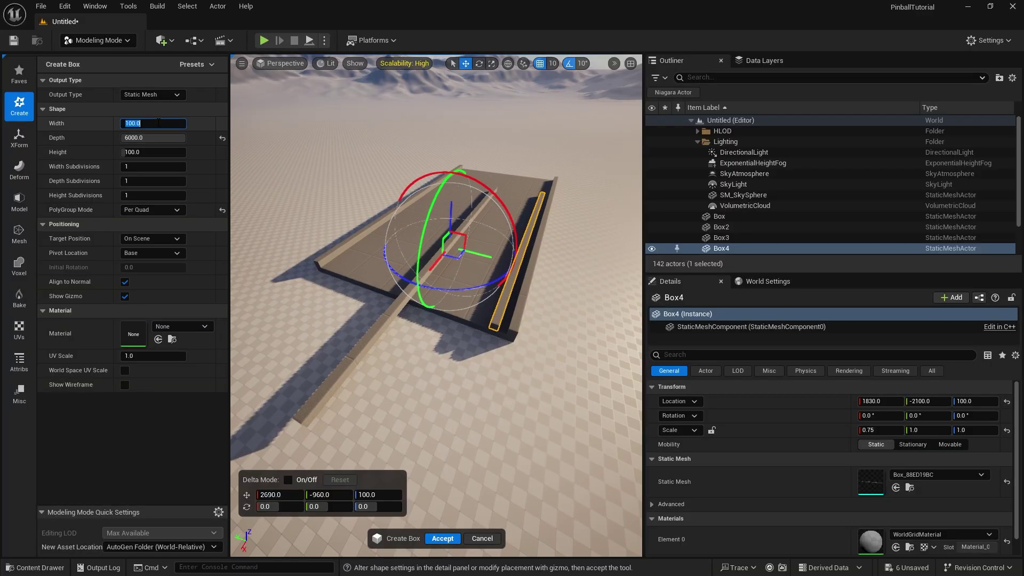
pyautogui.write('3000')
pyautogui.press('Tab')
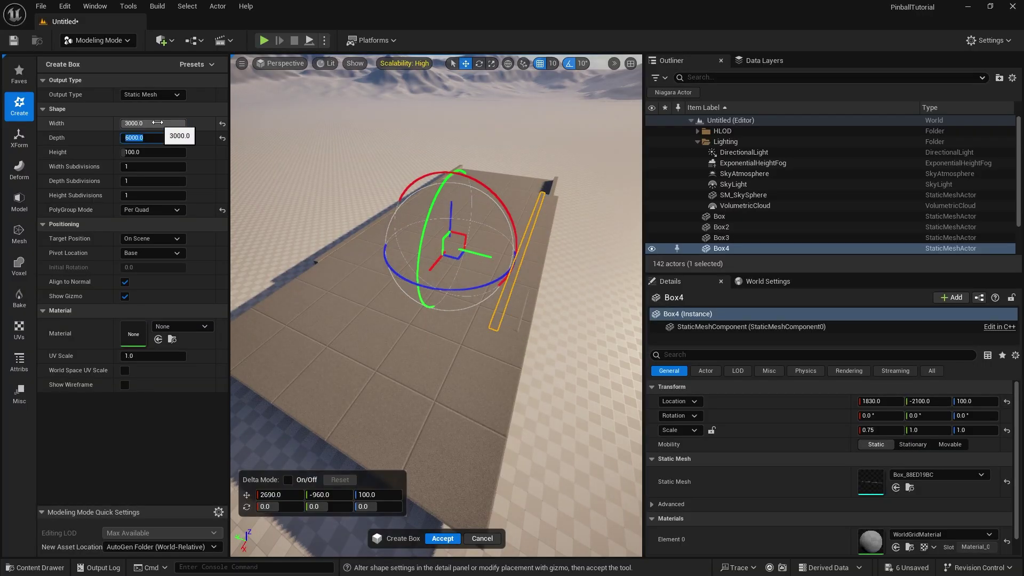
pyautogui.write('100')
pyautogui.press('Return')
# - Move the crosswise box to X 4030, Y -850 at the table's short end and accept it as an end wall
pyautogui.moveTo(318, 164); pyautogui.dragTo(298, 193, button='right')
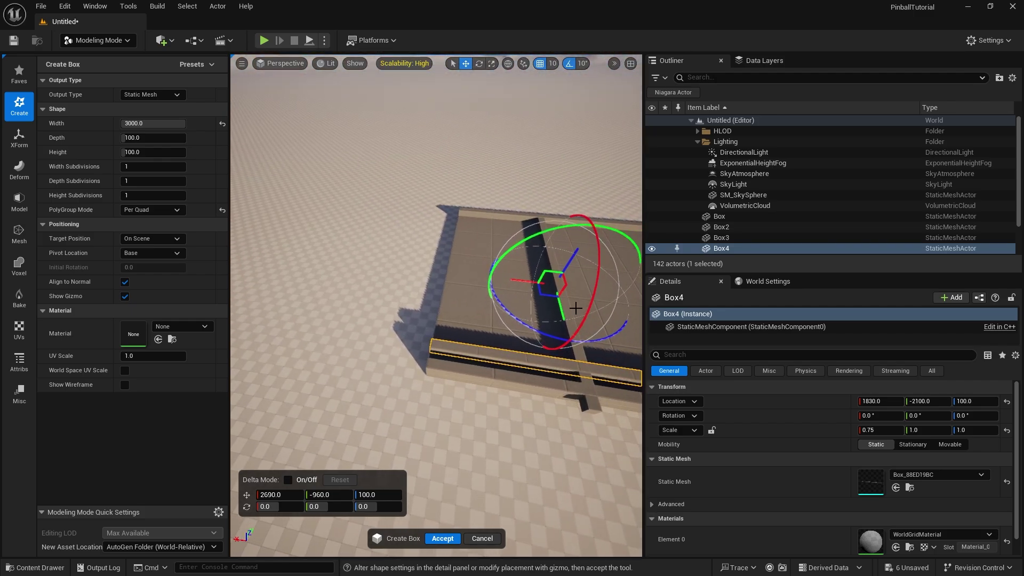
pyautogui.moveTo(522, 279); pyautogui.dragTo(417, 268)
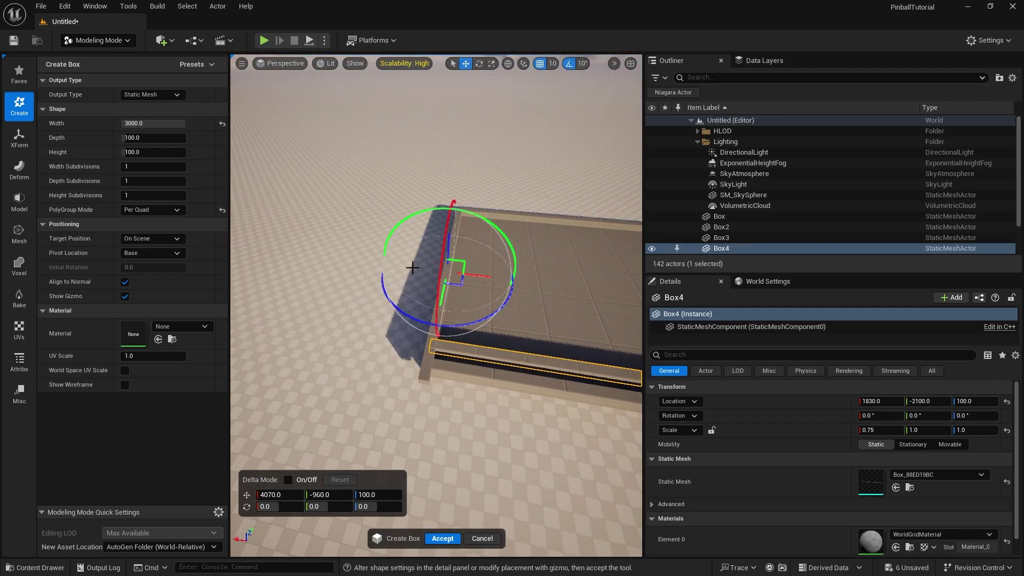
pyautogui.moveTo(449, 269); pyautogui.dragTo(613, 269, button='right')
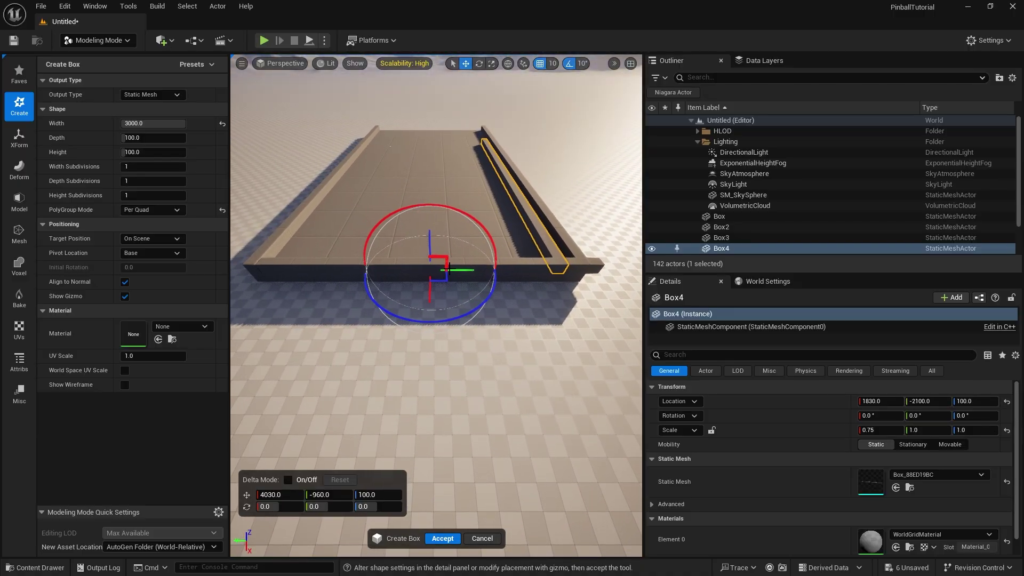
pyautogui.moveTo(463, 269); pyautogui.dragTo(427, 269)
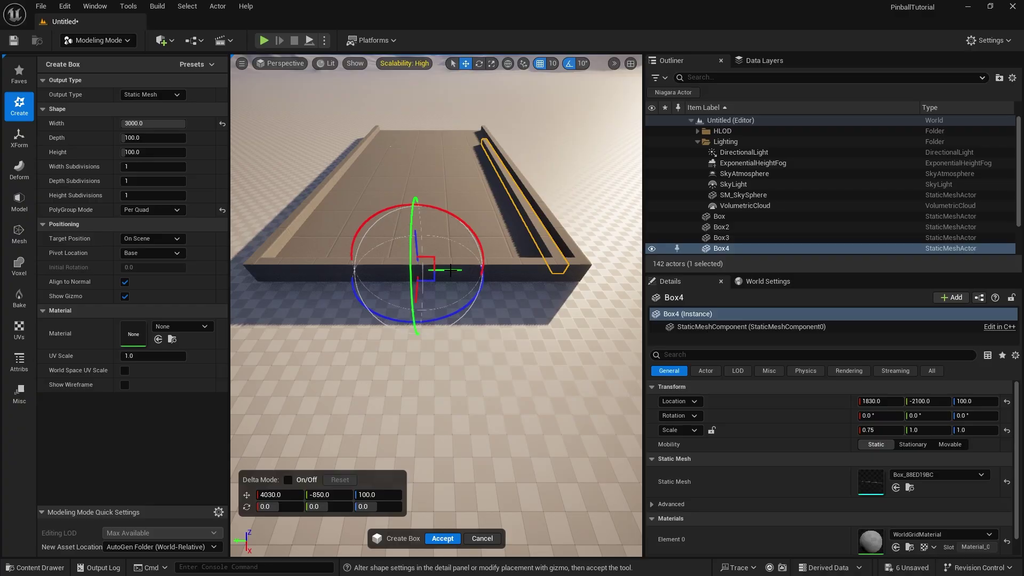
pyautogui.moveTo(451, 271); pyautogui.dragTo(299, 281, button='right')
pyautogui.moveTo(480, 263); pyautogui.dragTo(467, 308, button='right')
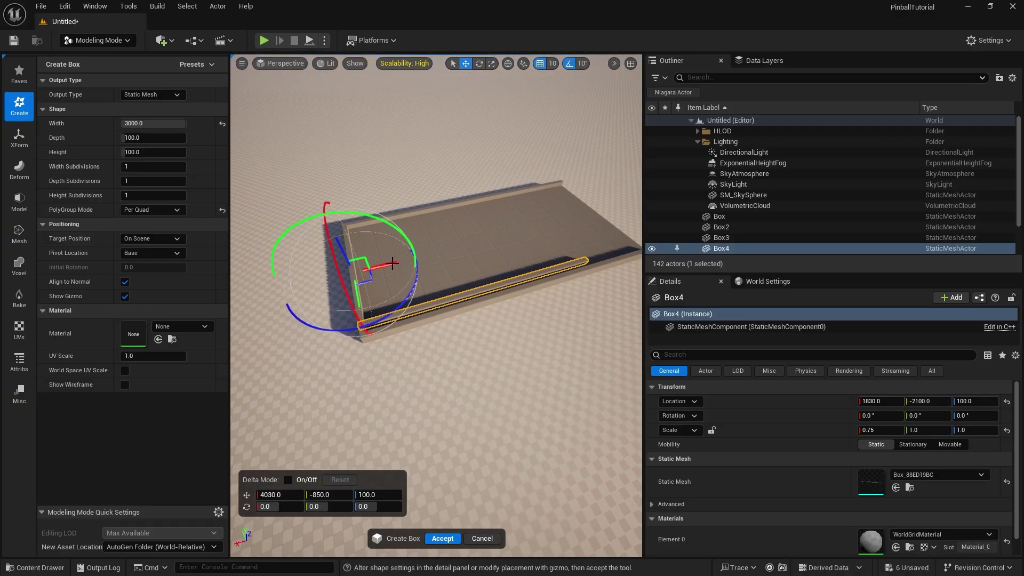
pyautogui.moveTo(438, 458)
pyautogui.mouseDown(button='right')
pyautogui.moveTo(496, 458)
pyautogui.moveTo(437, 458)
pyautogui.mouseUp(button='right')
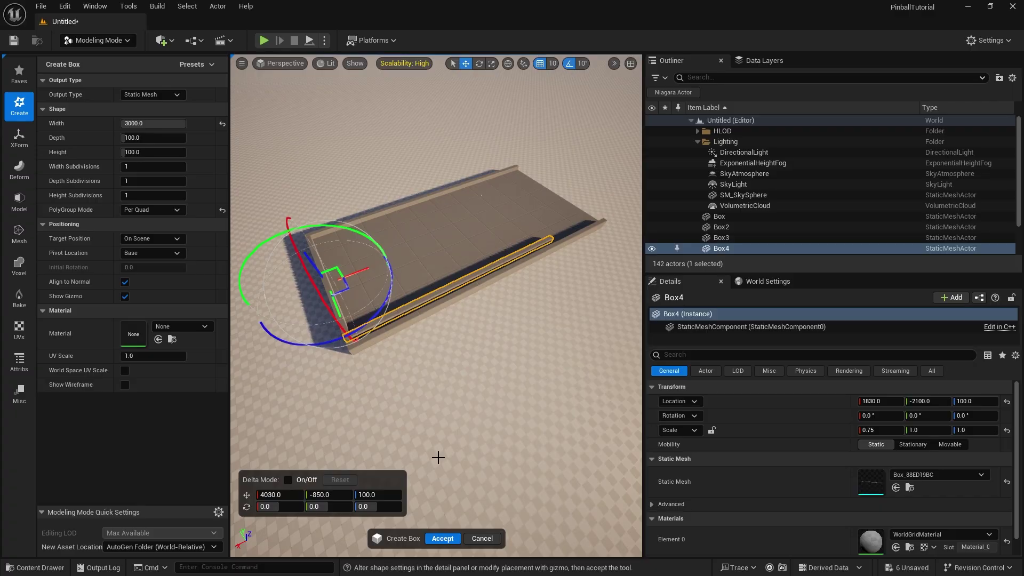
pyautogui.click(443, 539)
# - Duplicate the end wall to the opposite short end of the table and align it with the base's edge
pyautogui.keyDown('alt'); pyautogui.moveTo(286, 298); pyautogui.dragTo(569, 226); pyautogui.keyUp('alt')
pyautogui.moveTo(410, 260); pyautogui.dragTo(363, 189, button='right')
pyautogui.moveTo(552, 195)
pyautogui.mouseDown(button='right')
pyautogui.moveTo(522, 248)
pyautogui.moveTo(552, 196)
pyautogui.mouseUp(button='right')
pyautogui.moveTo(454, 170); pyautogui.dragTo(451, 169)
pyautogui.moveTo(451, 169); pyautogui.dragTo(521, 267, button='right')
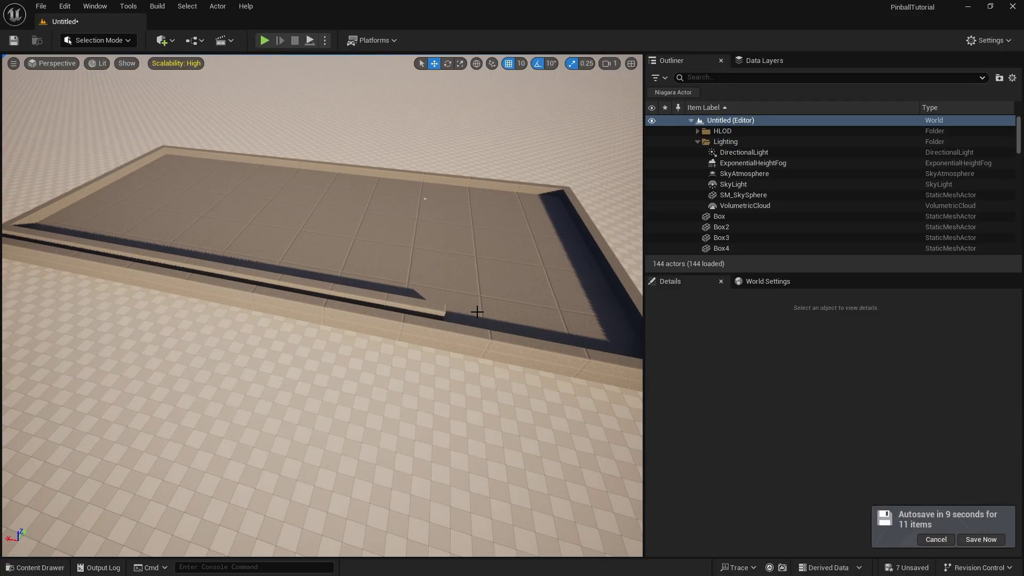
# - Attach all four surrounding walls and the launch lane wall to the table base as its children
pyautogui.click(480, 234)
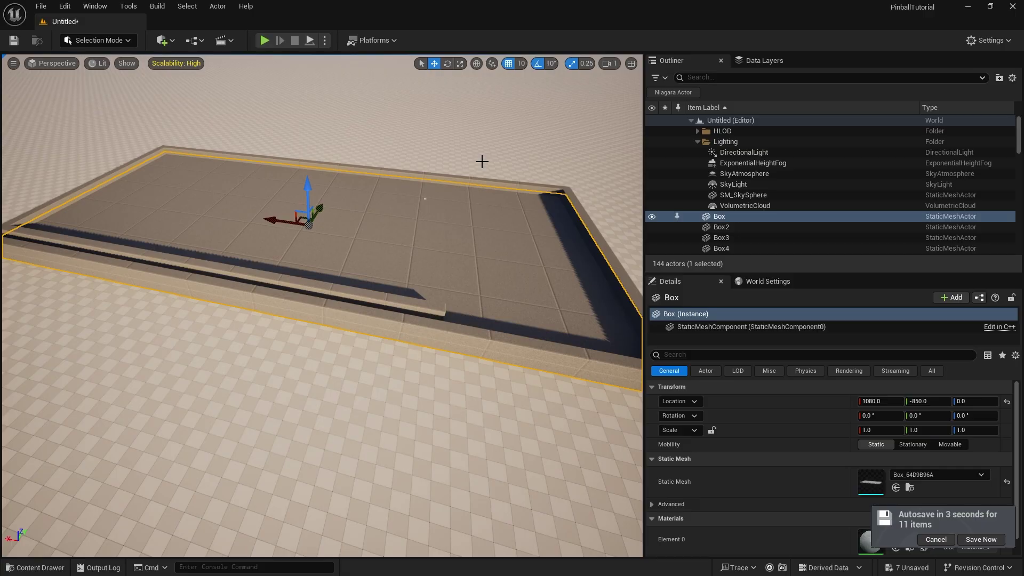
pyautogui.click(530, 187)
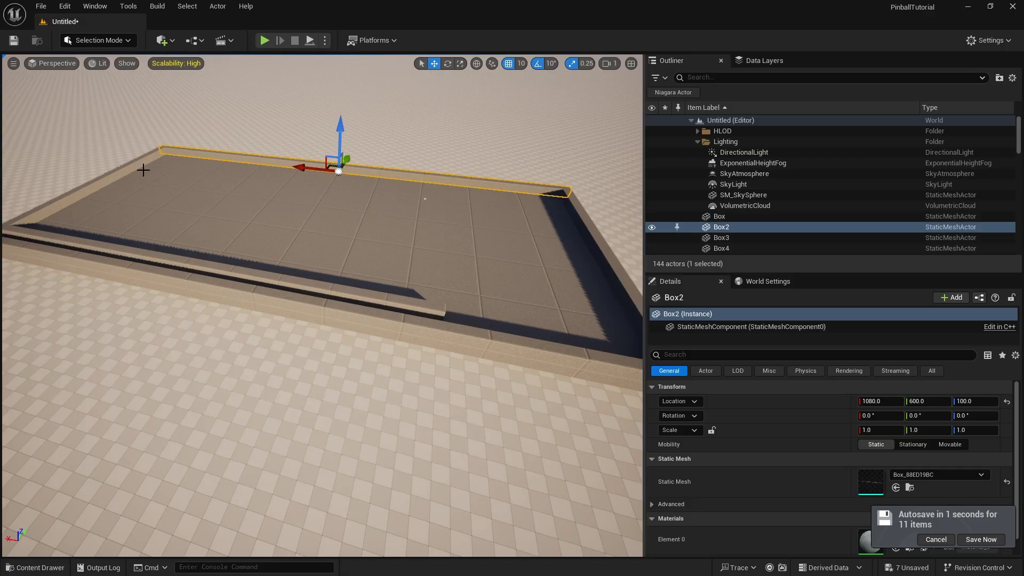
pyautogui.keyDown('ctrl'); pyautogui.click(113, 171); pyautogui.keyUp('ctrl')
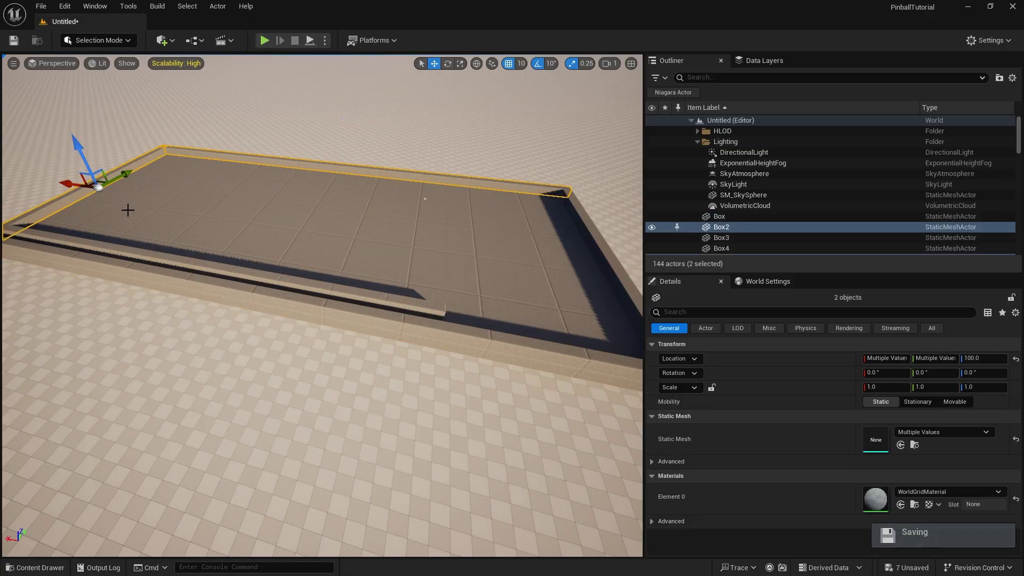
pyautogui.keyDown('ctrl'); pyautogui.click(123, 255); pyautogui.keyUp('ctrl')
pyautogui.keyDown('ctrl'); pyautogui.click(126, 267); pyautogui.keyUp('ctrl')
pyautogui.keyDown('ctrl'); pyautogui.click(580, 223); pyautogui.keyUp('ctrl')
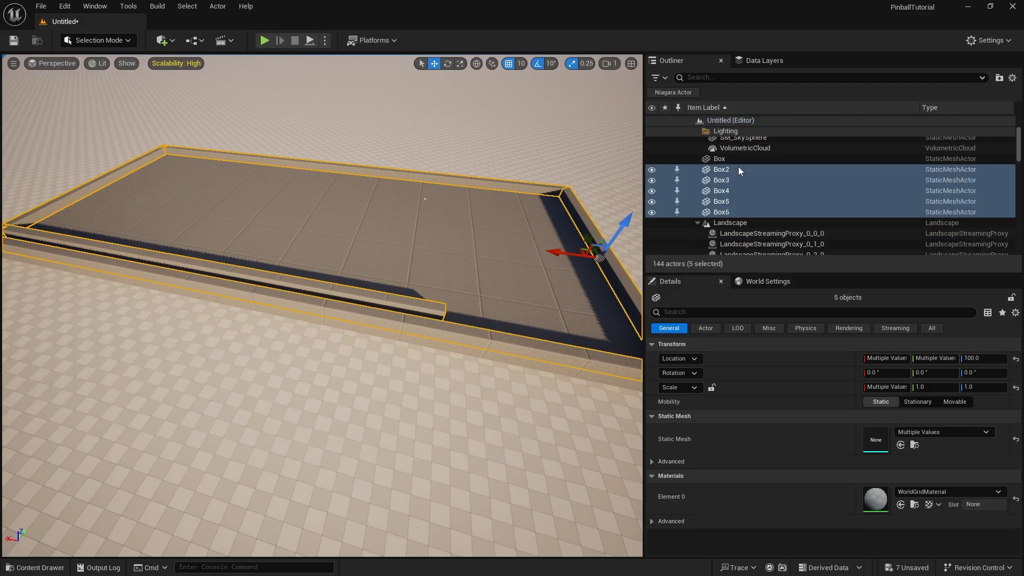
pyautogui.moveTo(725, 173); pyautogui.dragTo(724, 159)
# - Tilt the table base with its attached walls by setting its Y rotation to -6.5°
pyautogui.click(720, 159)
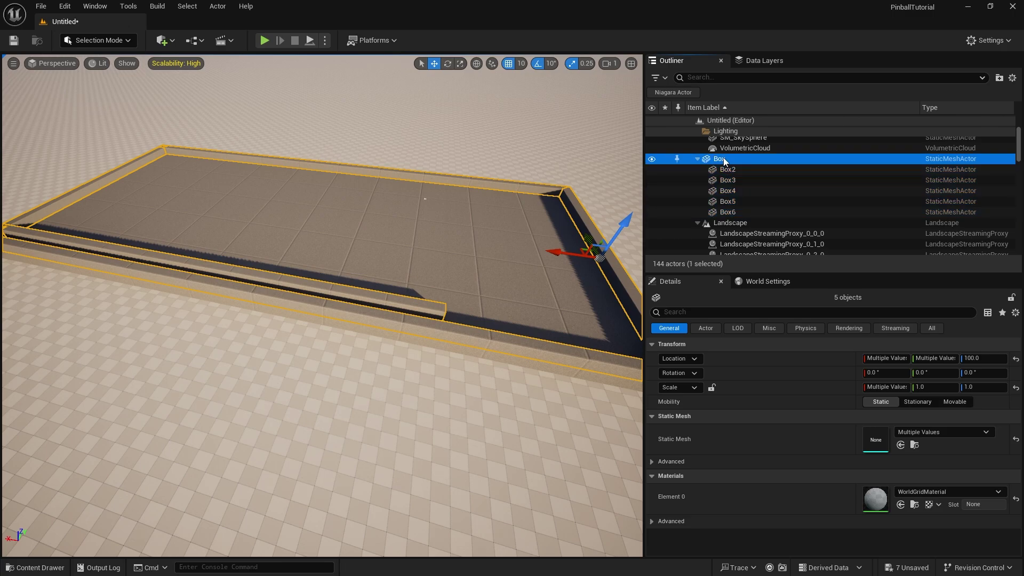
pyautogui.moveTo(464, 222); pyautogui.dragTo(449, 222, button='right')
pyautogui.press('r')
pyautogui.press('e')
pyautogui.moveTo(360, 178)
pyautogui.mouseDown()
pyautogui.moveTo(347, 169)
pyautogui.moveTo(361, 179)
pyautogui.mouseUp()
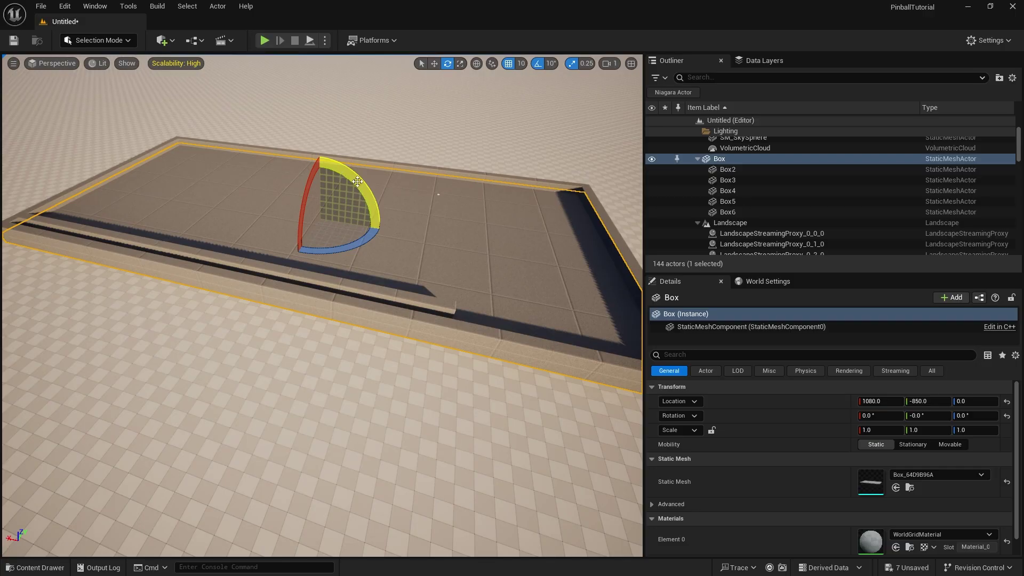
pyautogui.click(940, 416)
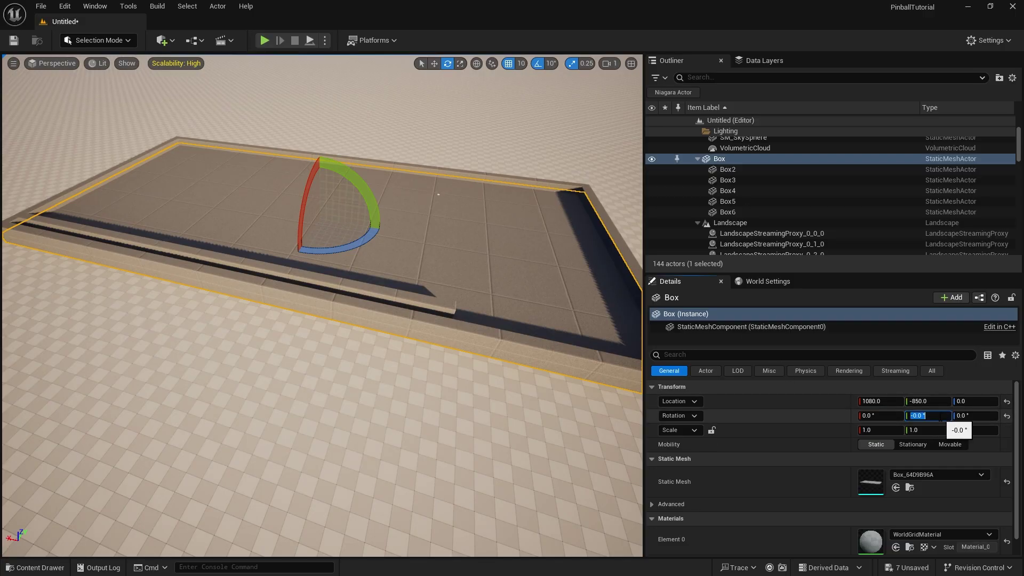
pyautogui.write('6.5')
pyautogui.press('Return')
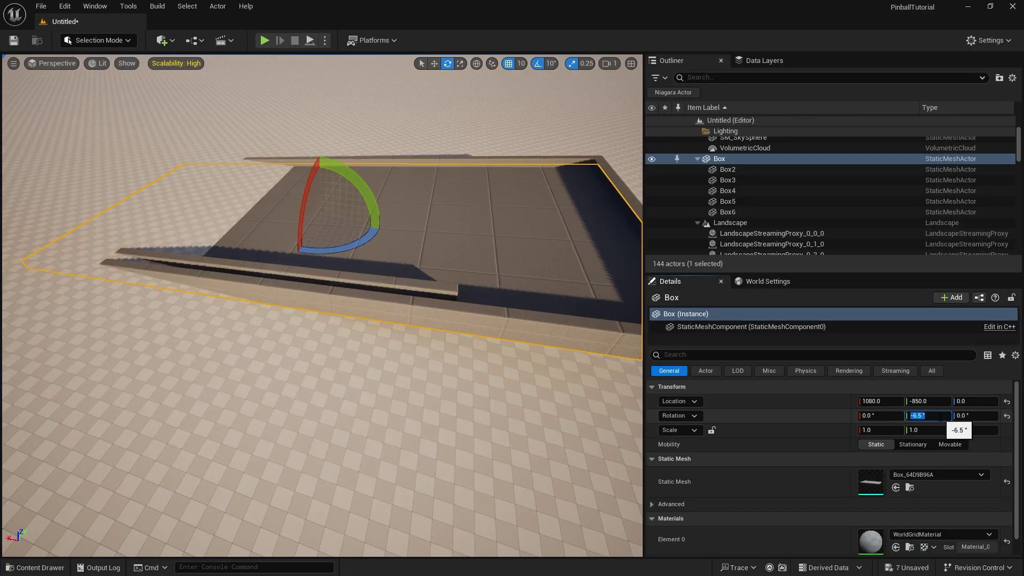
pyautogui.press('Return')
# - Raise the tilted table to a Z location of 360 so it clears the ground
pyautogui.moveTo(201, 256); pyautogui.dragTo(201, 250, button='right')
pyautogui.moveTo(299, 283); pyautogui.dragTo(289, 246, button='right')
pyautogui.press('w')
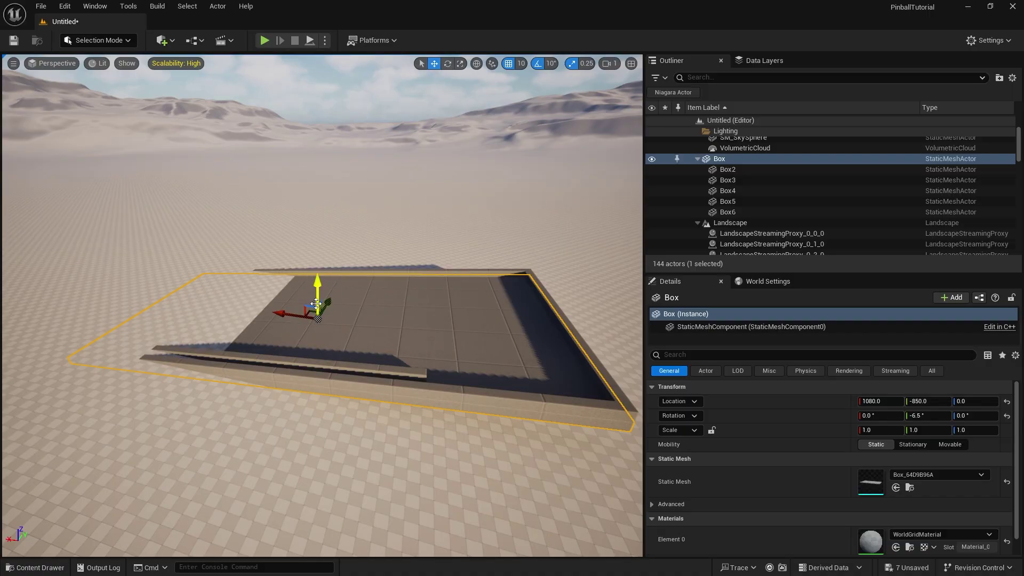
pyautogui.moveTo(317, 288); pyautogui.dragTo(317, 261)
pyautogui.moveTo(317, 261); pyautogui.dragTo(359, 297, button='right')
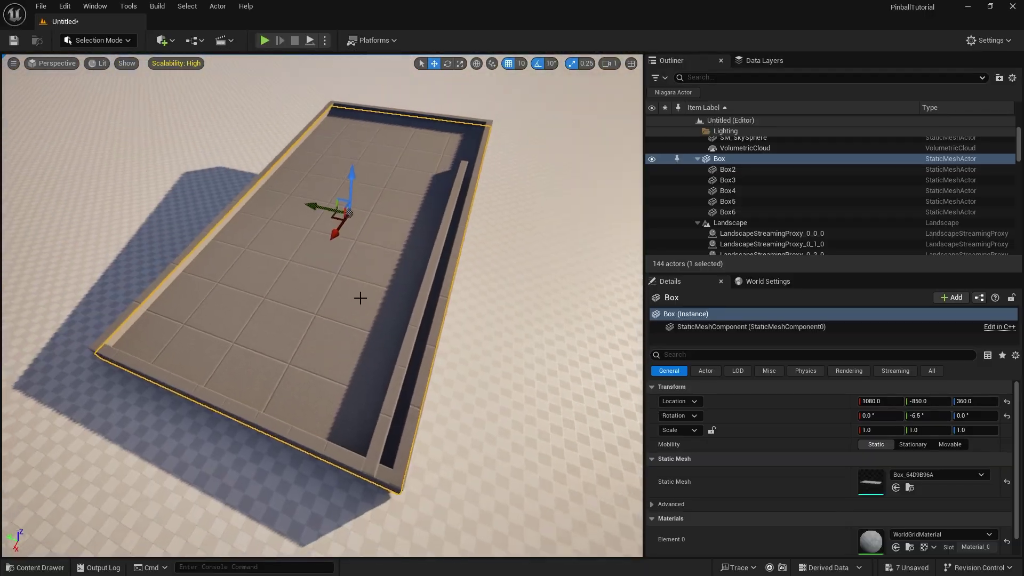
# - Start saving the level and name it MAP_Pinball
pyautogui.click(20, 43)
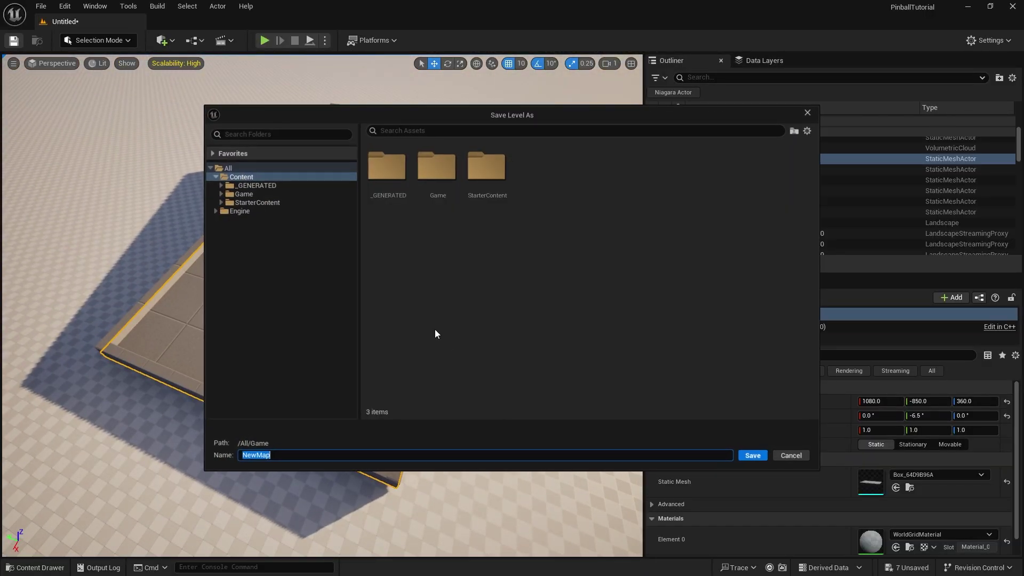
pyautogui.write('Pin')
pyautogui.press('BackSpace')
pyautogui.press('BackSpace')
pyautogui.press('BackSpace')
pyautogui.write('MAP_Pinball')
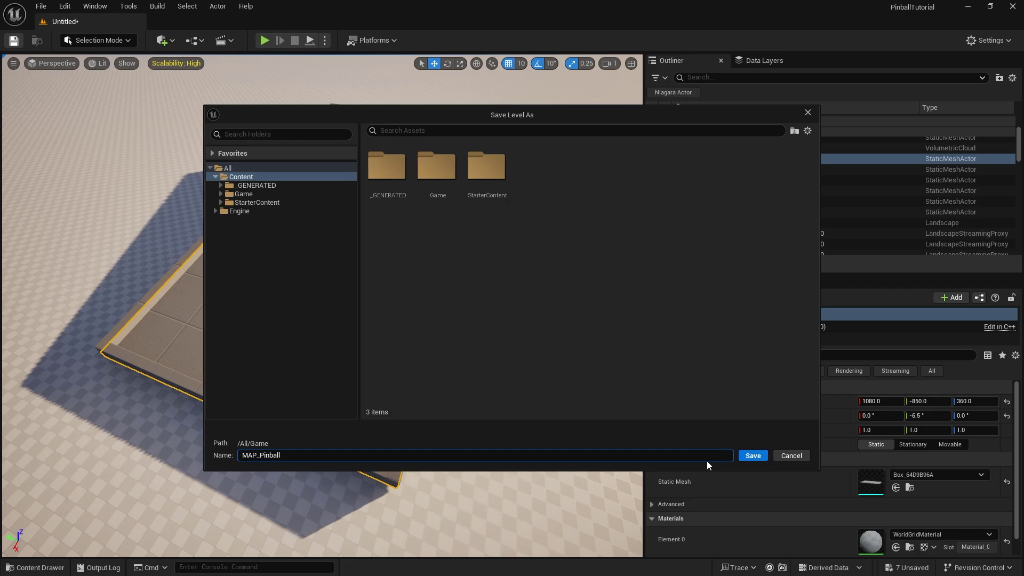
# - Create a Maps folder inside the Game folder and save the level in it
pyautogui.doubleClick(440, 191)
pyautogui.rightClick(448, 261)
pyautogui.click(471, 285)
pyautogui.write('Map')
pyautogui.press('Return')
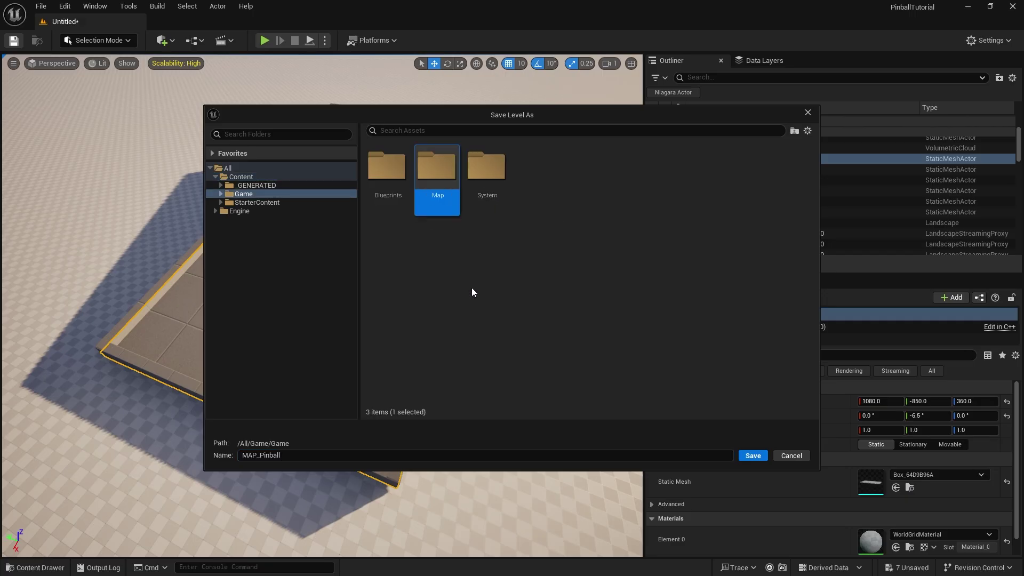
pyautogui.click(449, 213)
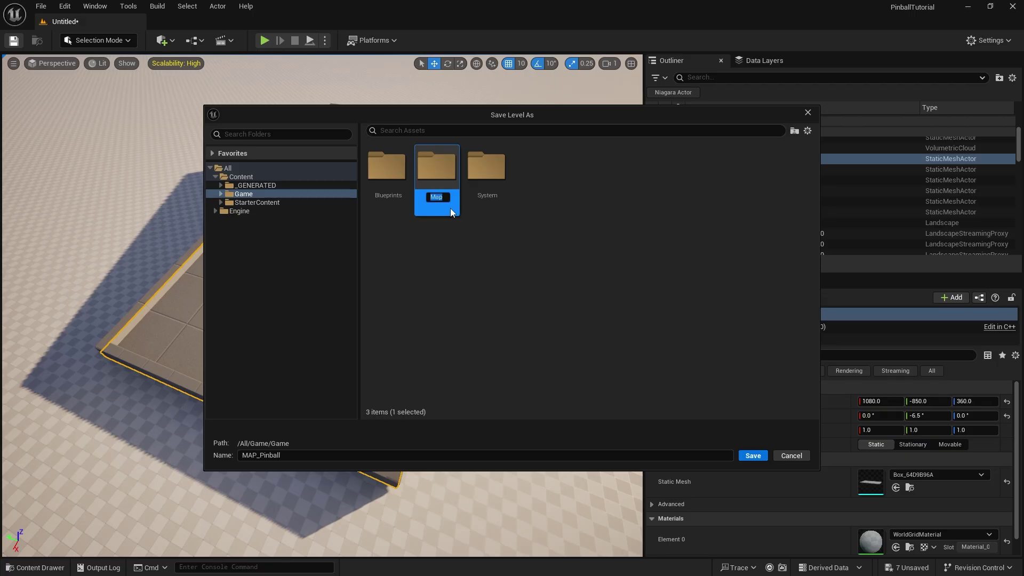
pyautogui.press('Return')
pyautogui.doubleClick(441, 182)
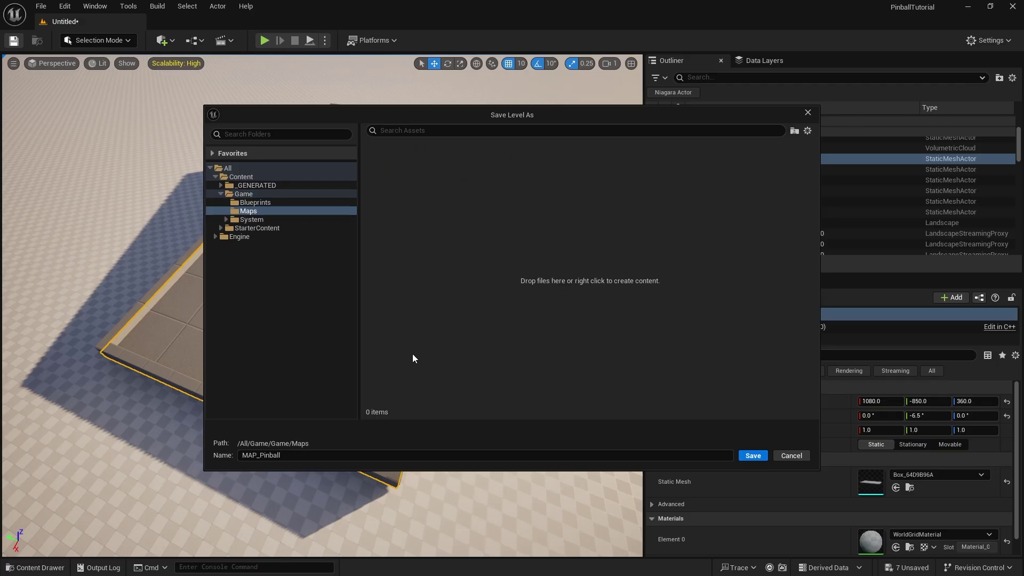
pyautogui.click(757, 456)
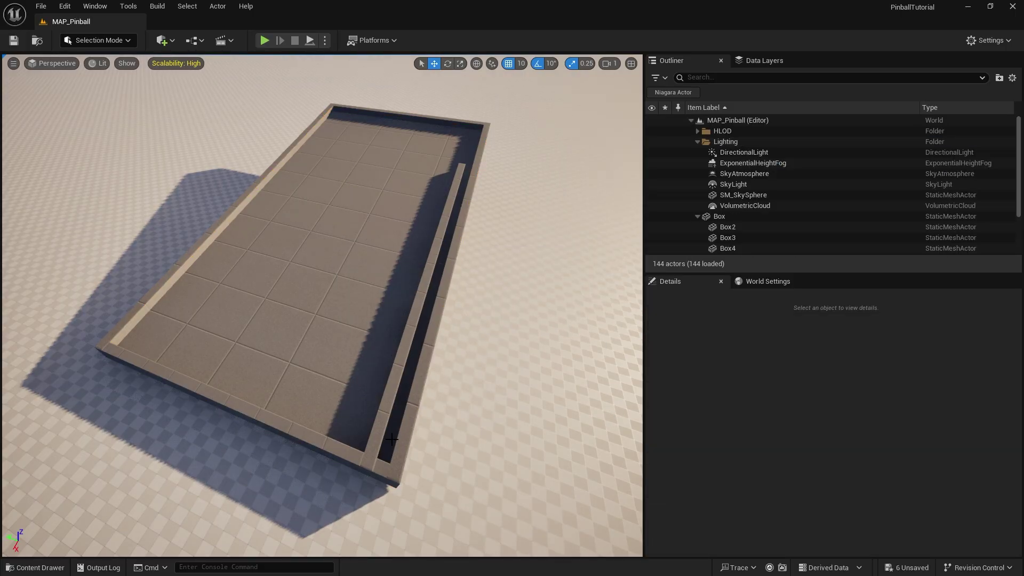
# - Shift the launch lane wall sideways to Y -1230 to widen the lane
pyautogui.moveTo(465, 324); pyautogui.dragTo(517, 371, button='right')
pyautogui.press('w')
pyautogui.moveTo(65, 554); pyautogui.dragTo(268, 365, button='right')
pyautogui.press('d')
pyautogui.press('w')
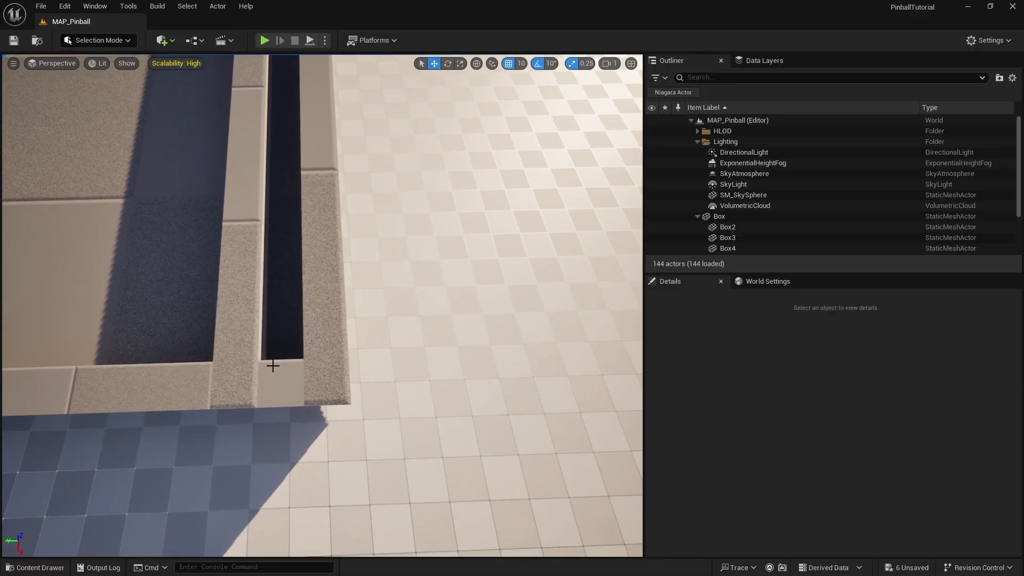
pyautogui.click(255, 323)
pyautogui.moveTo(250, 320); pyautogui.dragTo(302, 208)
pyautogui.moveTo(342, 319); pyautogui.dragTo(301, 316, button='right')
pyautogui.moveTo(371, 289); pyautogui.dragTo(374, 230, button='right')
pyautogui.press('s')
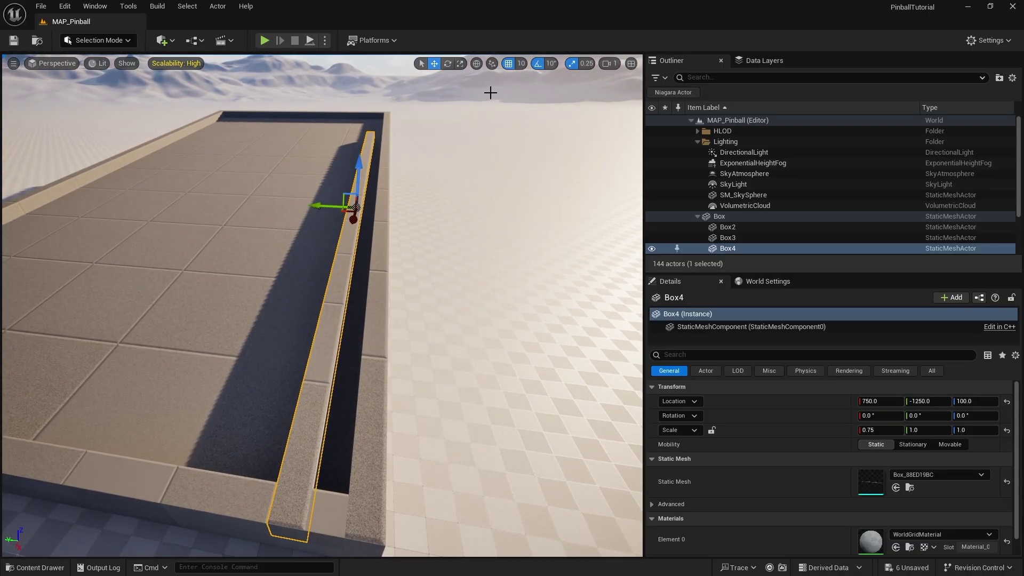
pyautogui.moveTo(320, 206); pyautogui.dragTo(317, 206)
pyautogui.moveTo(333, 225); pyautogui.dragTo(305, 222, button='right')
pyautogui.press('w')
# - Create an Actor Blueprint class named BP_Pinball in the Game project's Blueprints folder
pyautogui.click(37, 567)
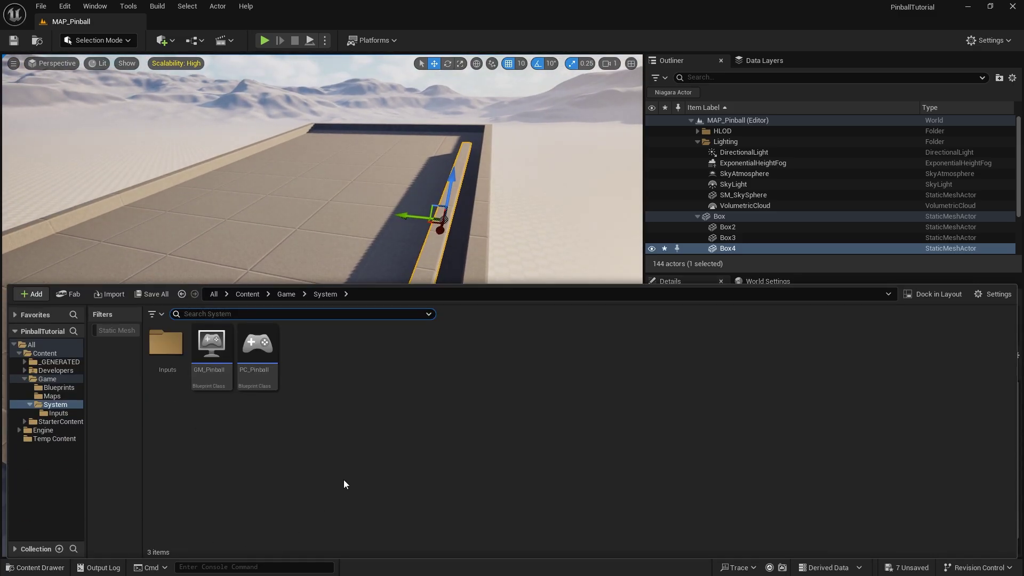
pyautogui.click(283, 295)
pyautogui.doubleClick(177, 342)
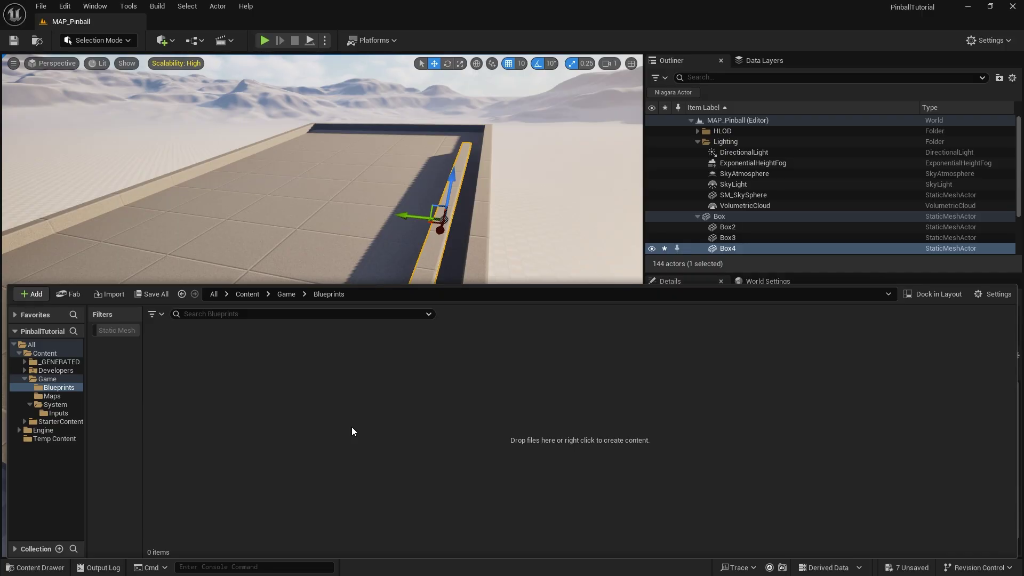
pyautogui.rightClick(279, 404)
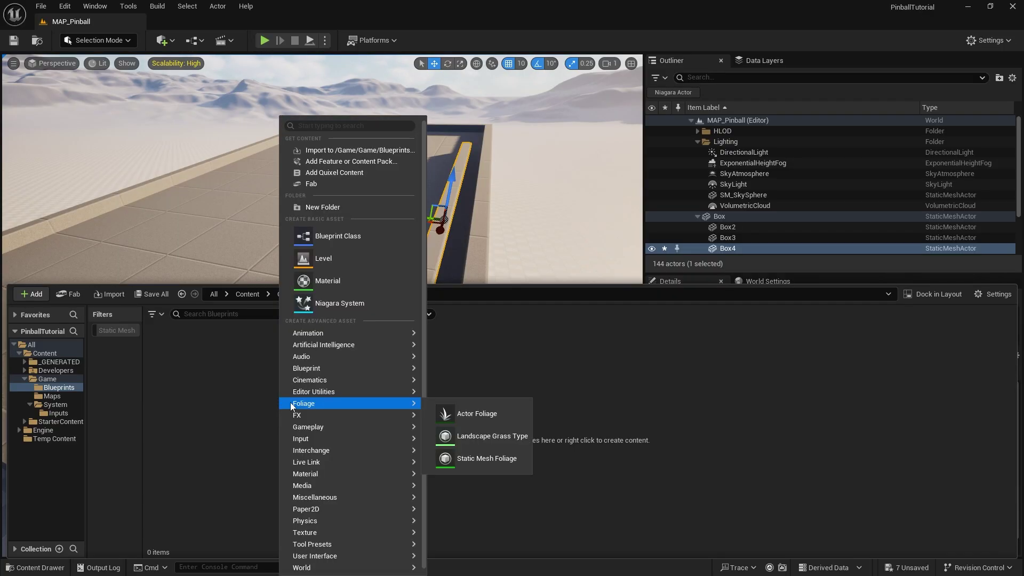
pyautogui.click(352, 235)
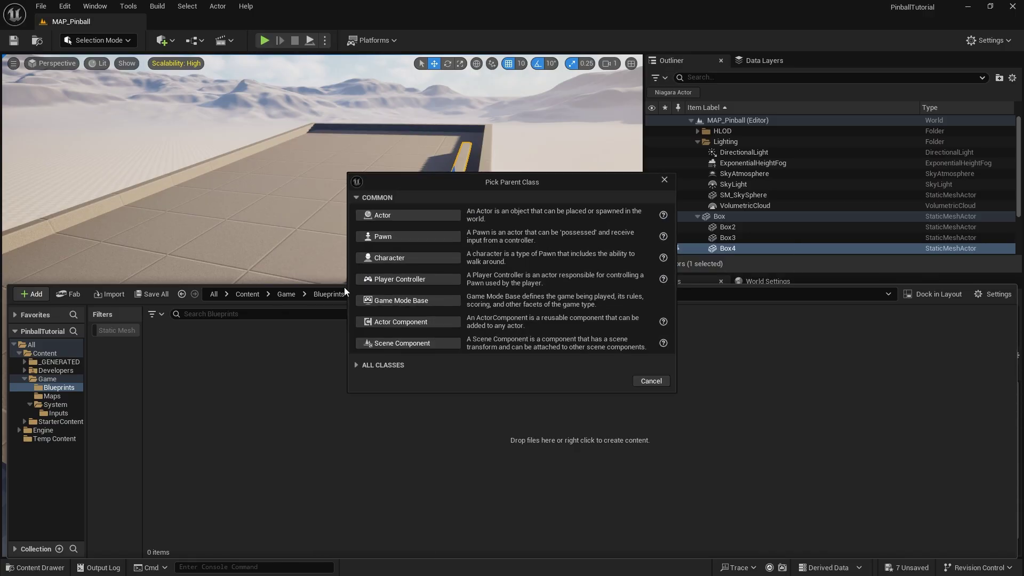
pyautogui.click(407, 217)
pyautogui.write('BP_')
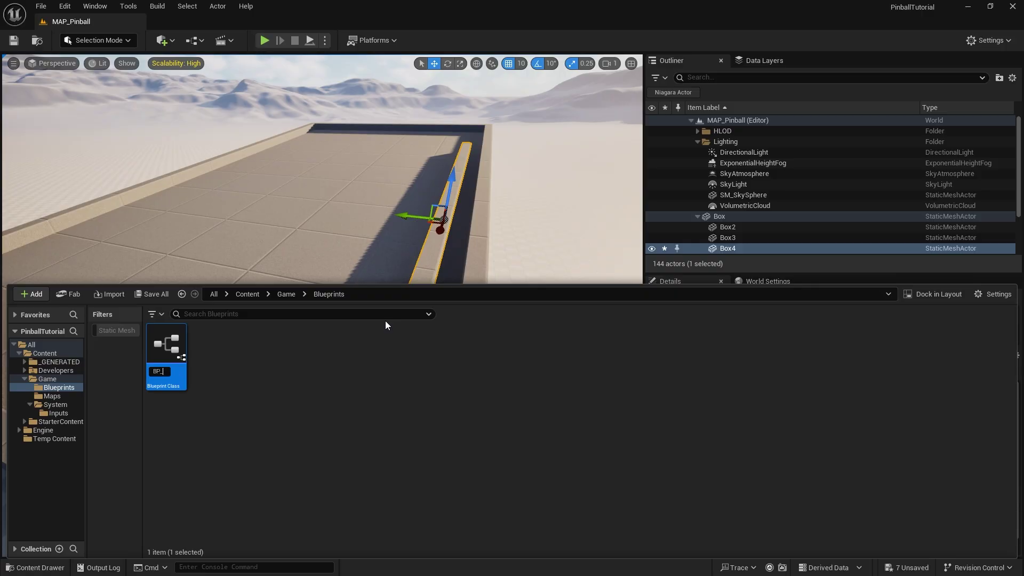
pyautogui.write('Pinball')
pyautogui.press('Return')
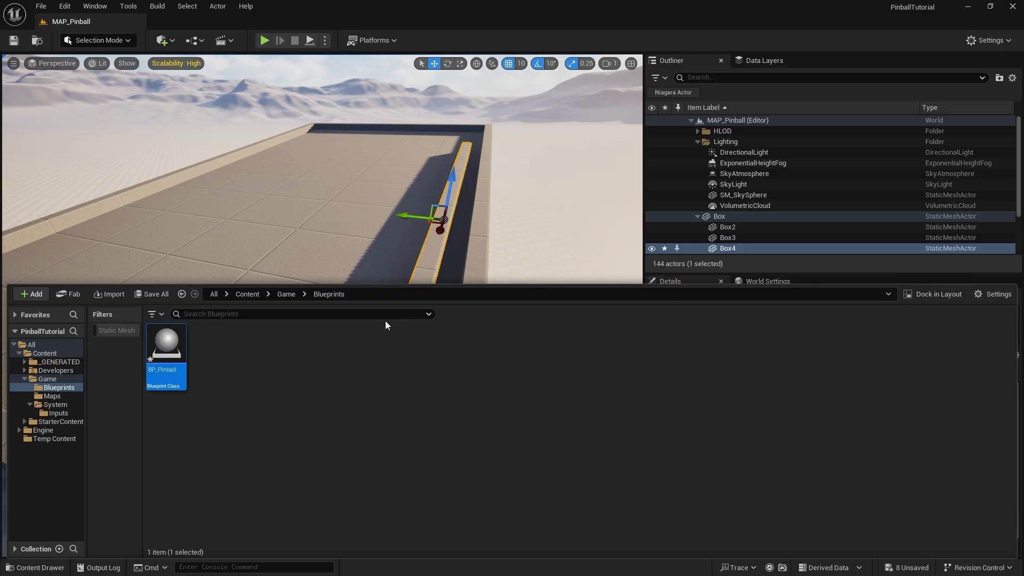
# - Open the BP_Pinball blueprint and add a Sphere component under its scene root
pyautogui.doubleClick(167, 344)
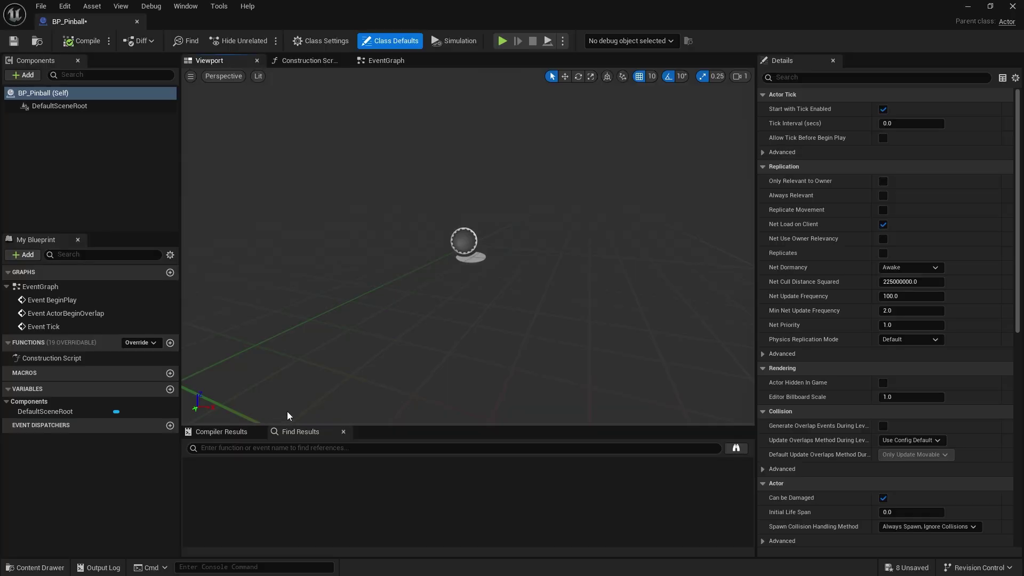
pyautogui.click(33, 75)
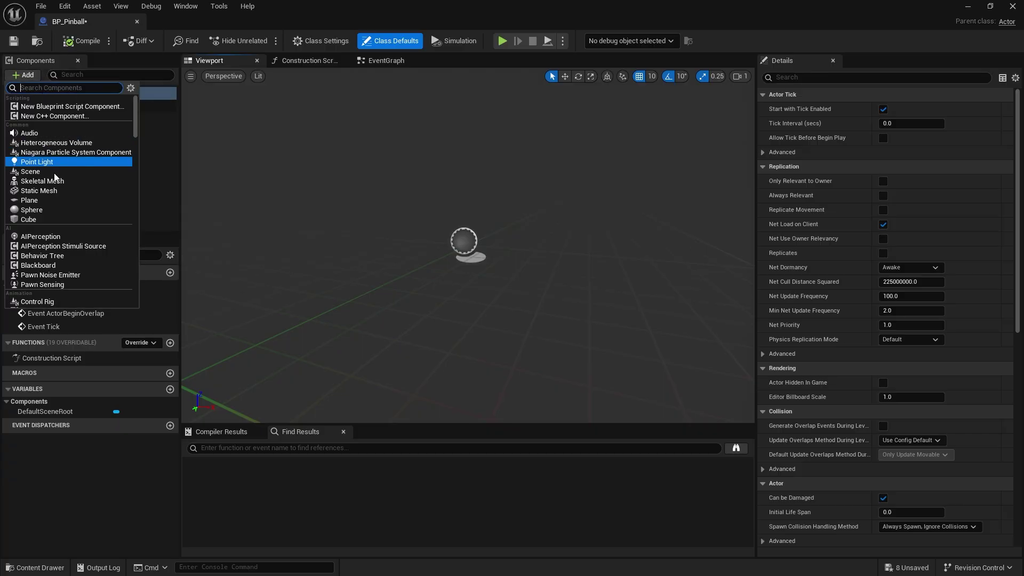
pyautogui.click(43, 209)
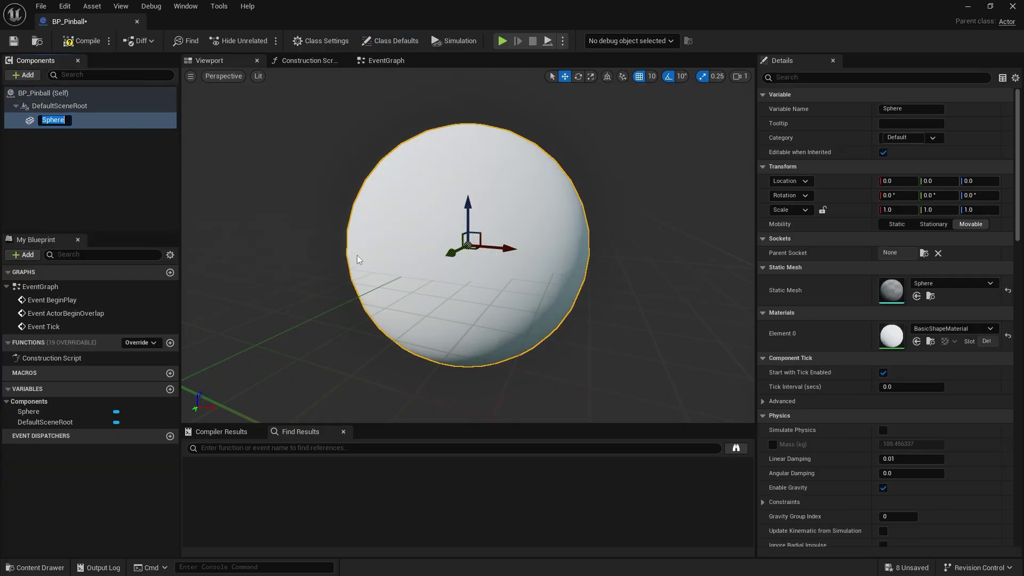
pyautogui.click(75, 119)
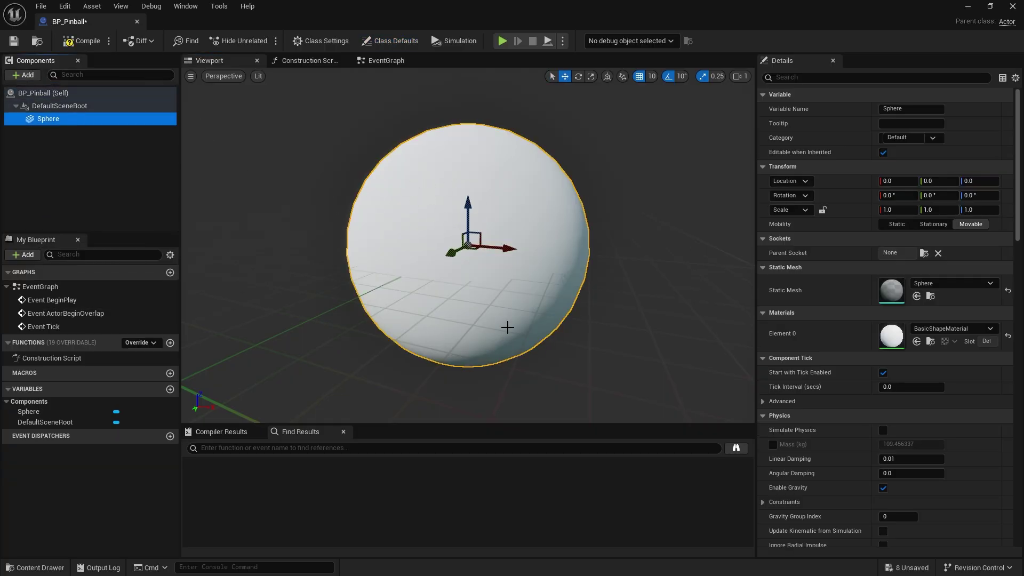
pyautogui.press('s')
pyautogui.moveTo(469, 245); pyautogui.dragTo(359, 176, button='right')
pyautogui.press('w')
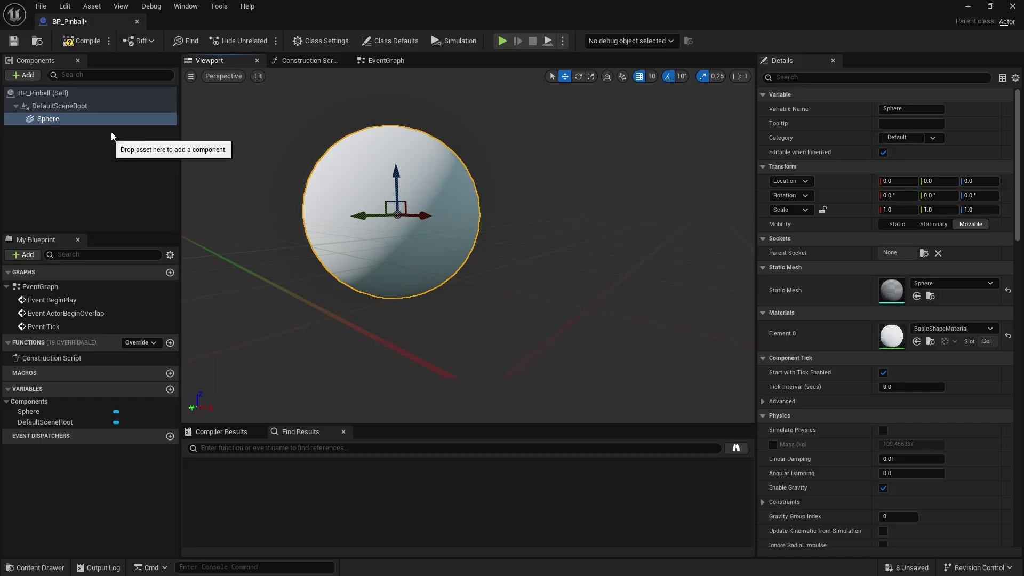
# - Replace the pinball's default scene root with the Sphere component
pyautogui.click(40, 109)
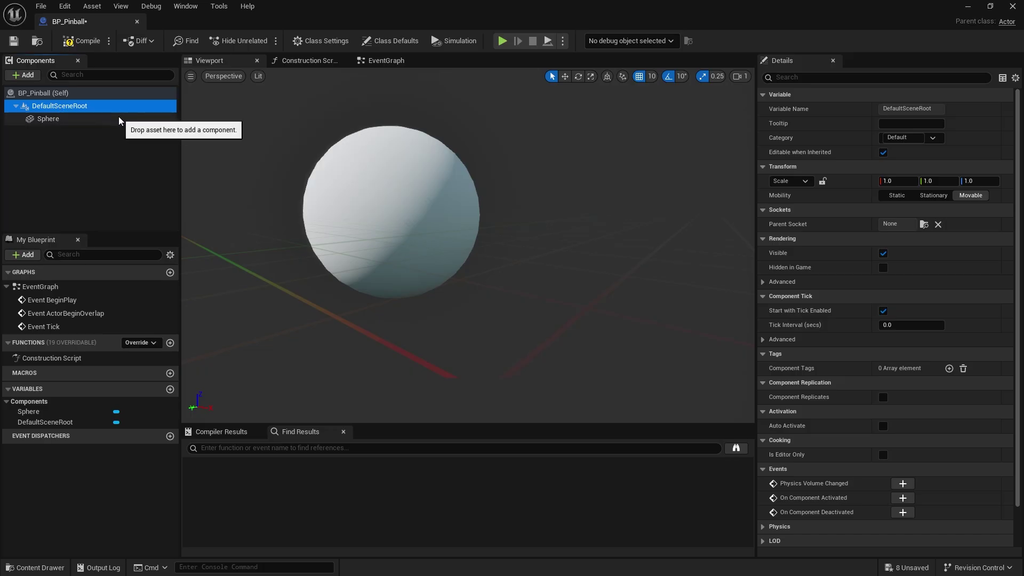
pyautogui.click(50, 118)
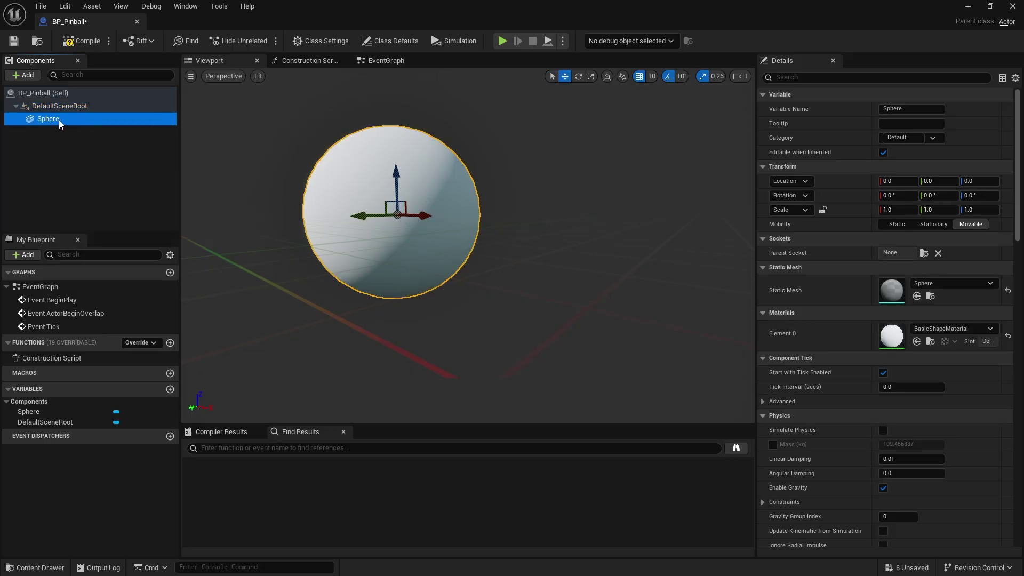
pyautogui.moveTo(60, 119); pyautogui.dragTo(48, 104)
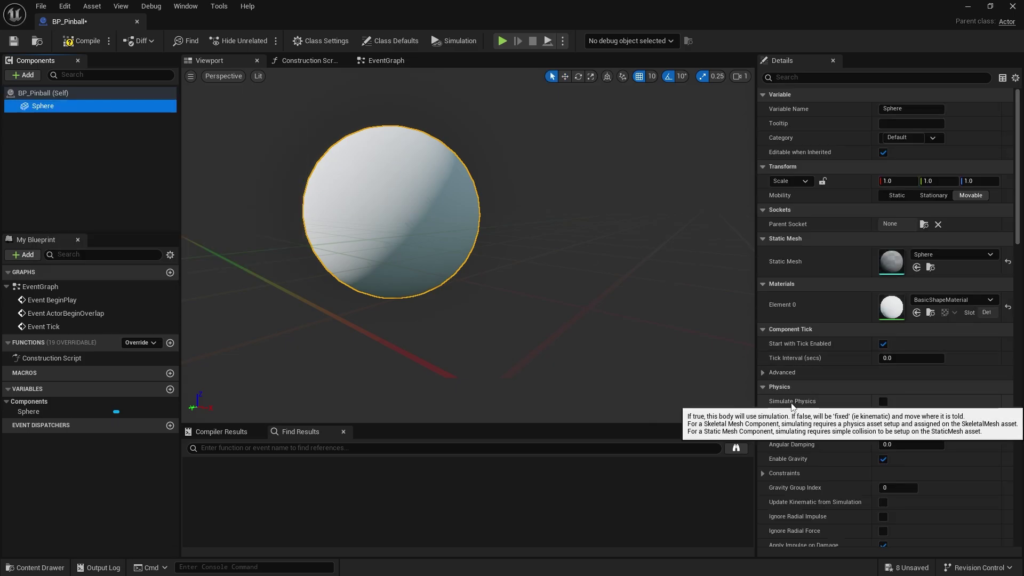
# - Enable Simulate Physics on the sphere, then save and close the blueprint
pyautogui.click(884, 402)
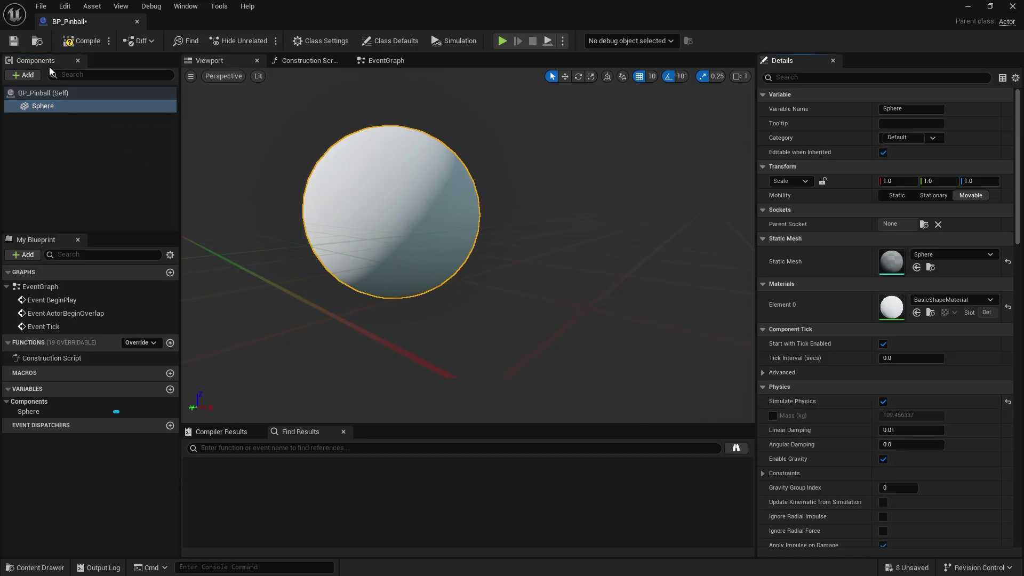
pyautogui.click(14, 41)
pyautogui.click(1012, 7)
# - Place a BP_Pinball instance at the lower end of the launch lane, at about X 3380, Y -2200, Z 200
pyautogui.moveTo(299, 496); pyautogui.dragTo(210, 489, button='right')
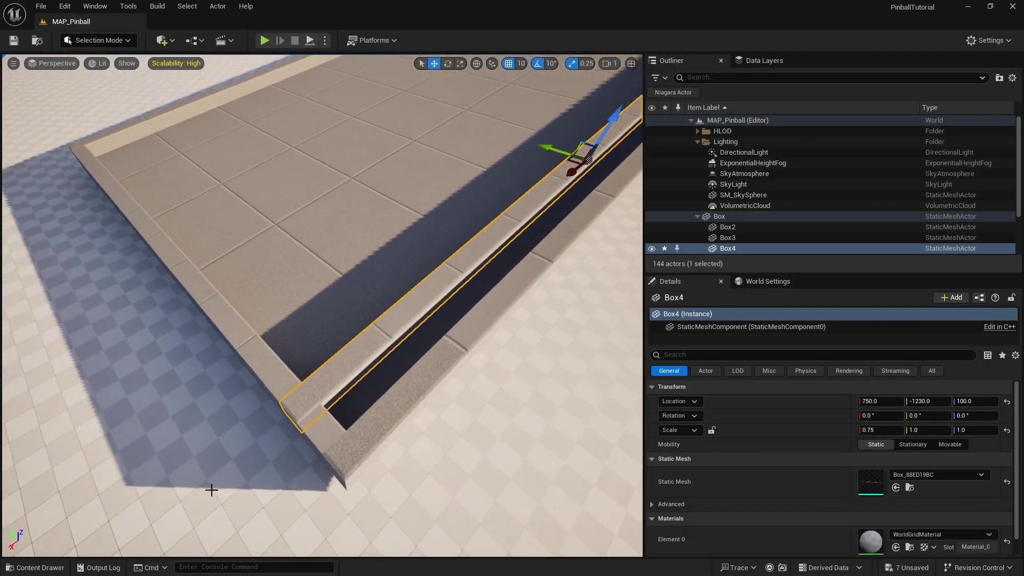
pyautogui.click(37, 567)
pyautogui.moveTo(165, 349); pyautogui.dragTo(442, 326)
pyautogui.moveTo(442, 327); pyautogui.dragTo(441, 327)
pyautogui.press('f')
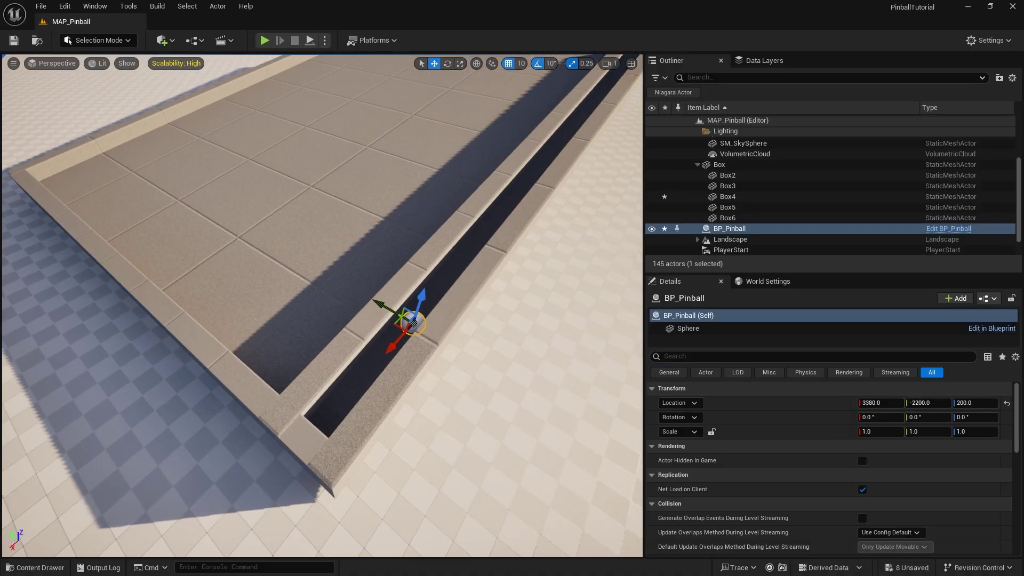
# - Move the pinball farther down the launch lane to about X 3560, Y -2190, Z 230, with grid snapping off for the sideways centring
pyautogui.moveTo(505, 394); pyautogui.dragTo(328, 404)
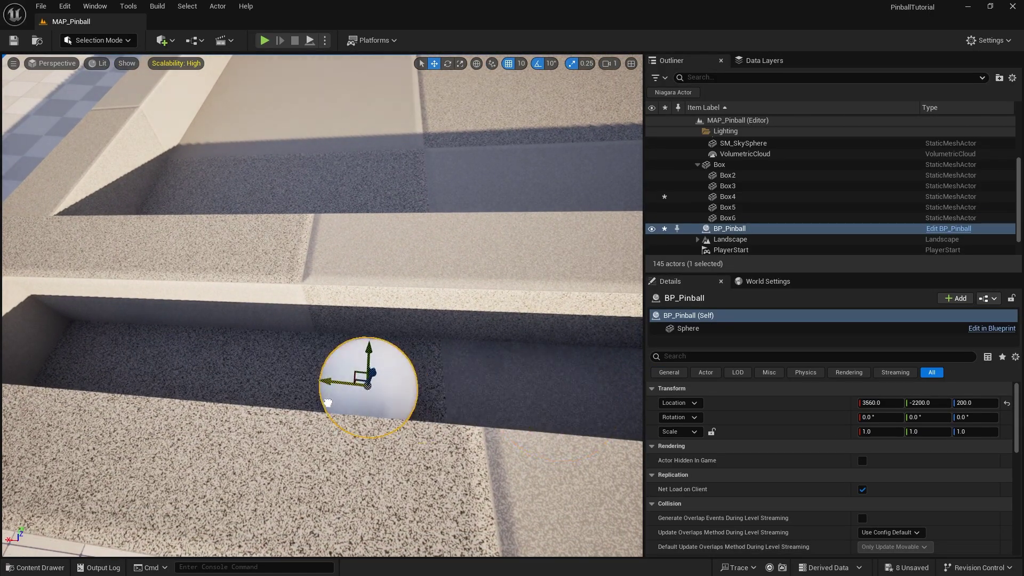
pyautogui.moveTo(410, 350); pyautogui.dragTo(379, 316, button='right')
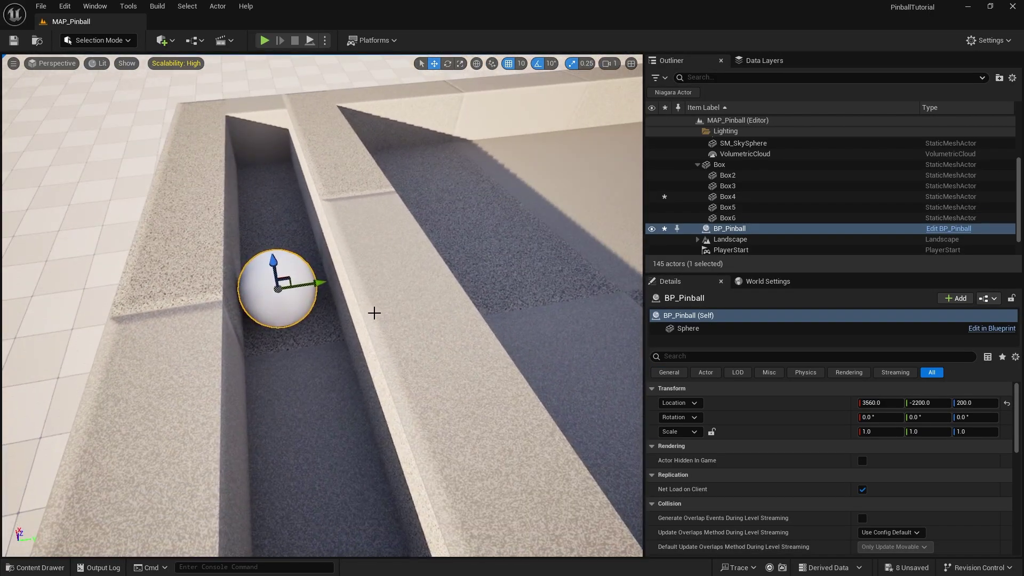
pyautogui.moveTo(271, 259); pyautogui.dragTo(270, 241)
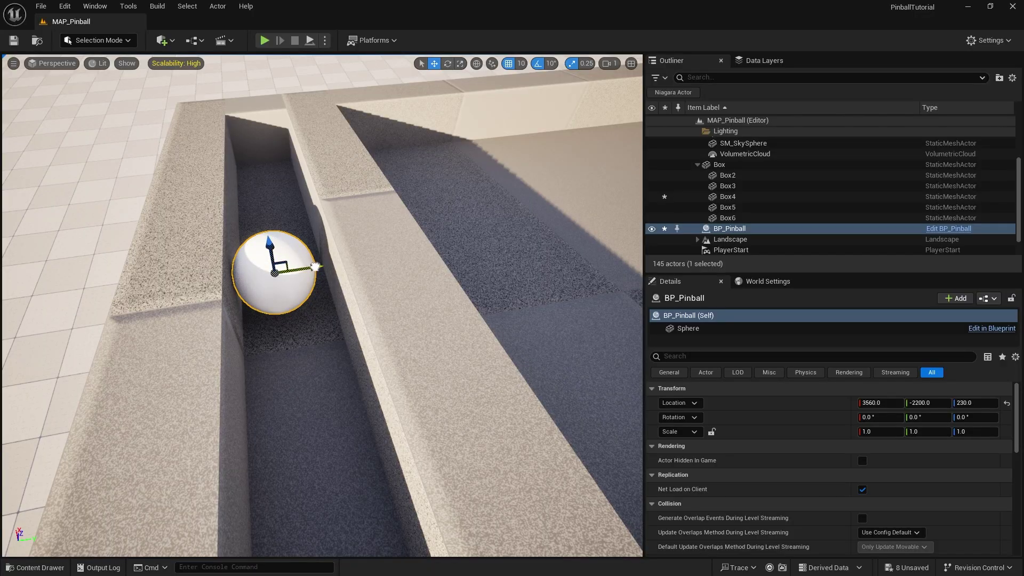
pyautogui.moveTo(315, 267); pyautogui.dragTo(323, 267)
pyautogui.moveTo(277, 323)
pyautogui.mouseDown(button='right')
pyautogui.moveTo(192, 320)
pyautogui.moveTo(281, 325)
pyautogui.mouseUp(button='right')
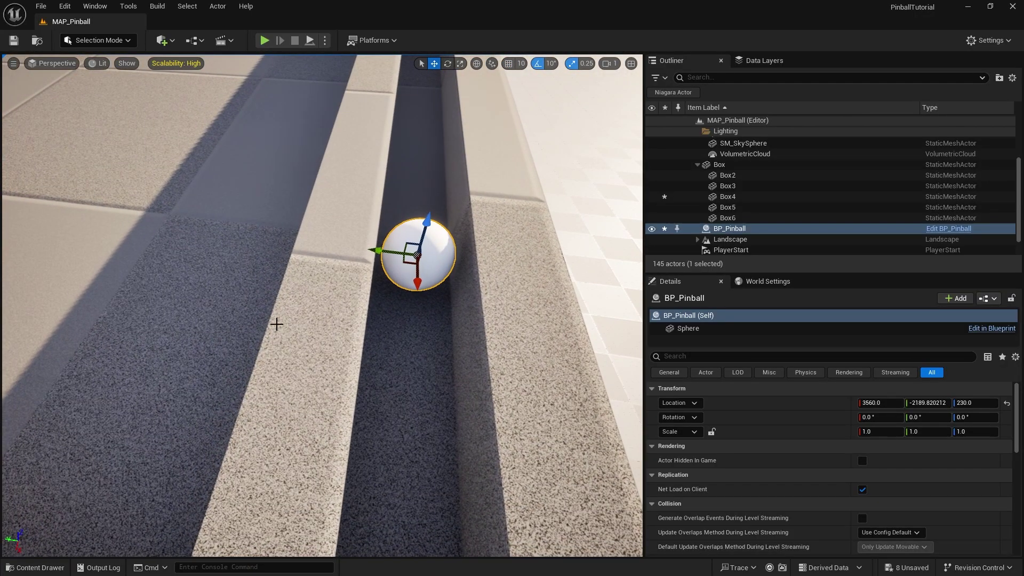
# - Simulate the level to check how the pinball rolls in the launch lane, and stop the simulation
pyautogui.click(327, 45)
pyautogui.click(377, 151)
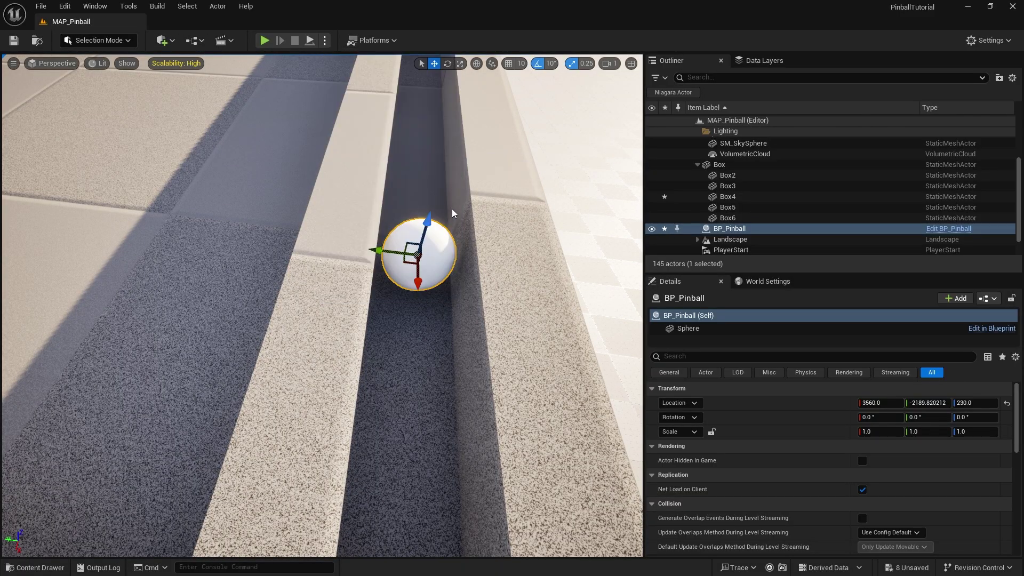
pyautogui.moveTo(491, 207); pyautogui.dragTo(310, 209, button='right')
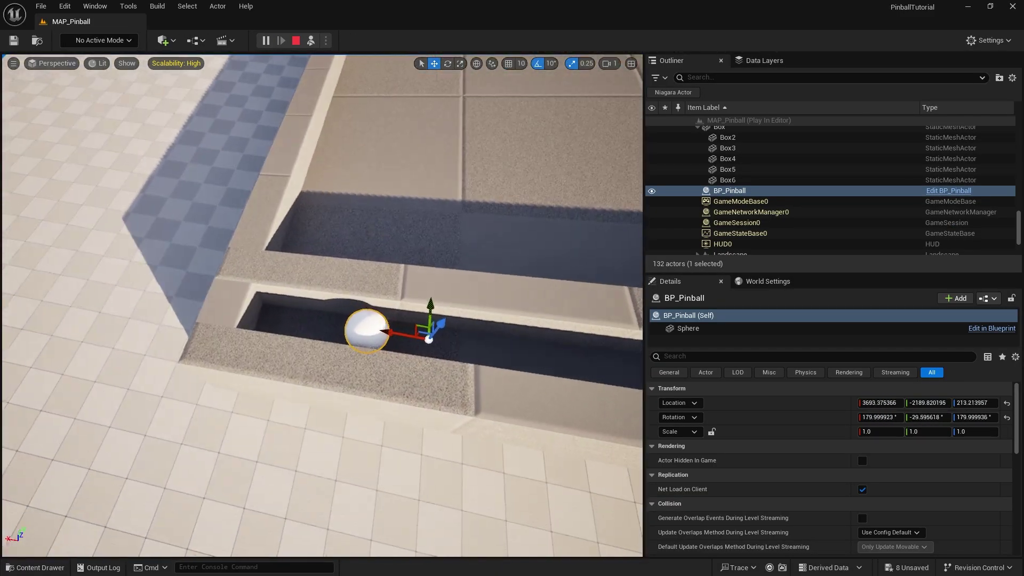
pyautogui.press('w')
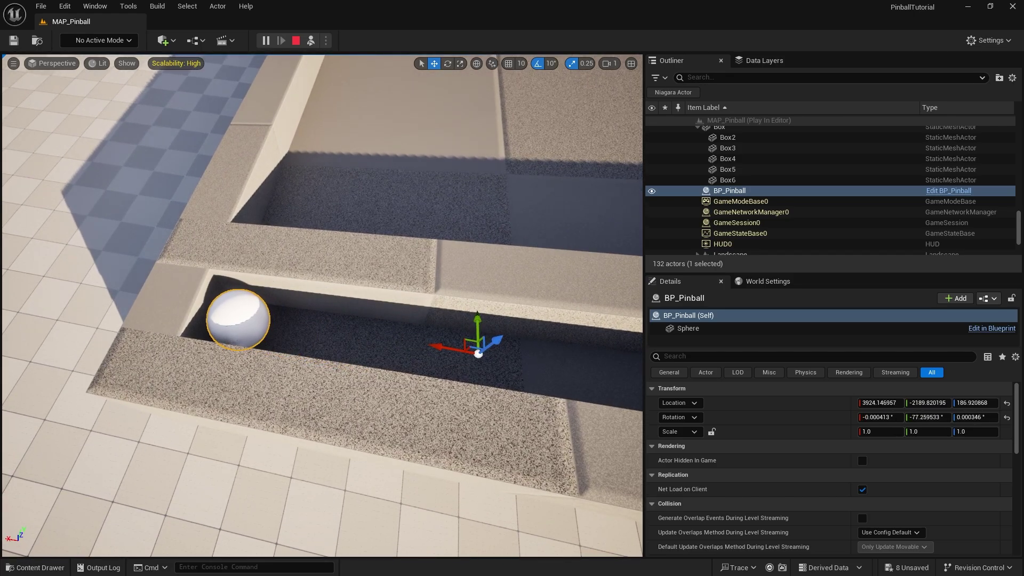
pyautogui.click(296, 40)
# - Create an Actor blueprint class named BP_Launcher in the Blueprints folder
pyautogui.moveTo(300, 222); pyautogui.dragTo(224, 176, button='right')
pyautogui.moveTo(400, 345); pyautogui.dragTo(403, 380, button='right')
pyautogui.press('s')
pyautogui.click(35, 568)
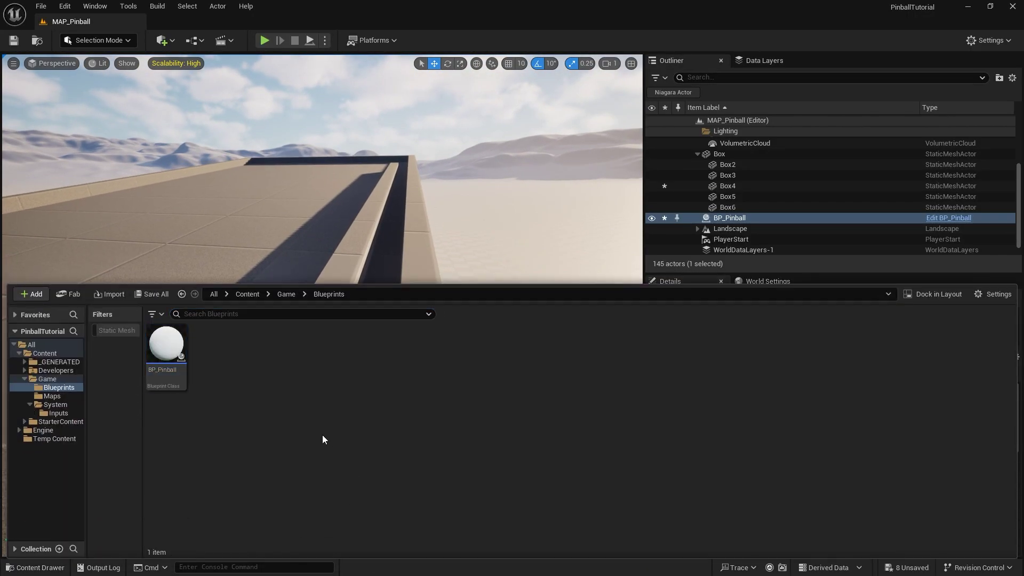
pyautogui.rightClick(256, 426)
pyautogui.click(293, 237)
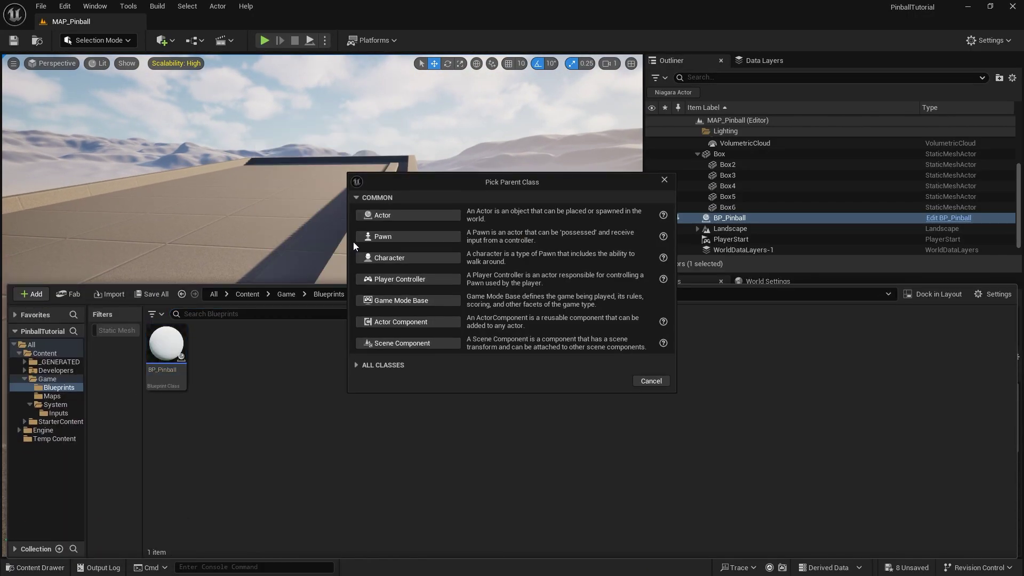
pyautogui.click(380, 216)
pyautogui.write('BP')
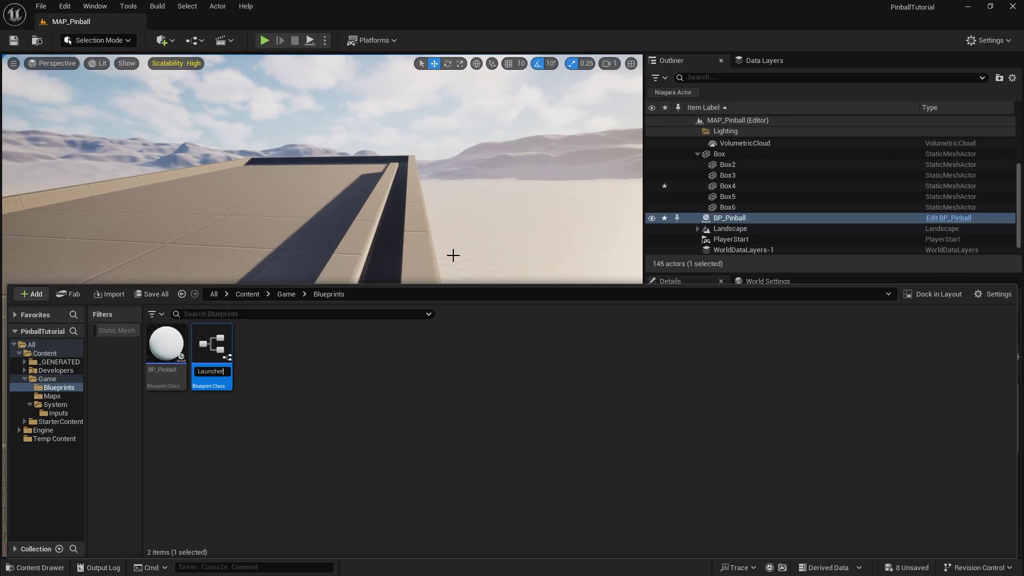
pyautogui.write('_Launcher')
pyautogui.press('Return')
# - Open BP_Launcher and add a Sphere Collision component under its scene root
pyautogui.doubleClick(166, 349)
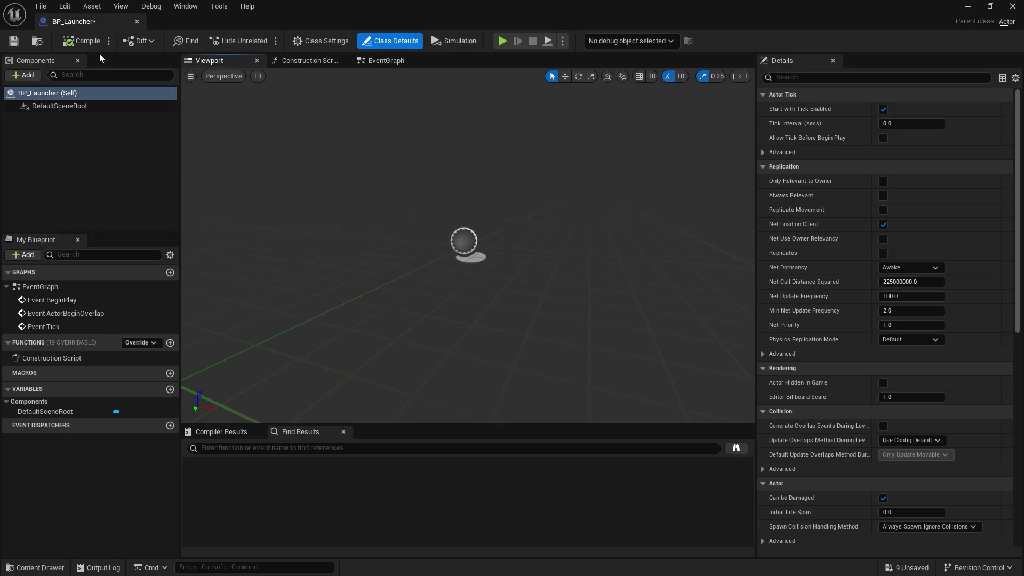
pyautogui.click(33, 75)
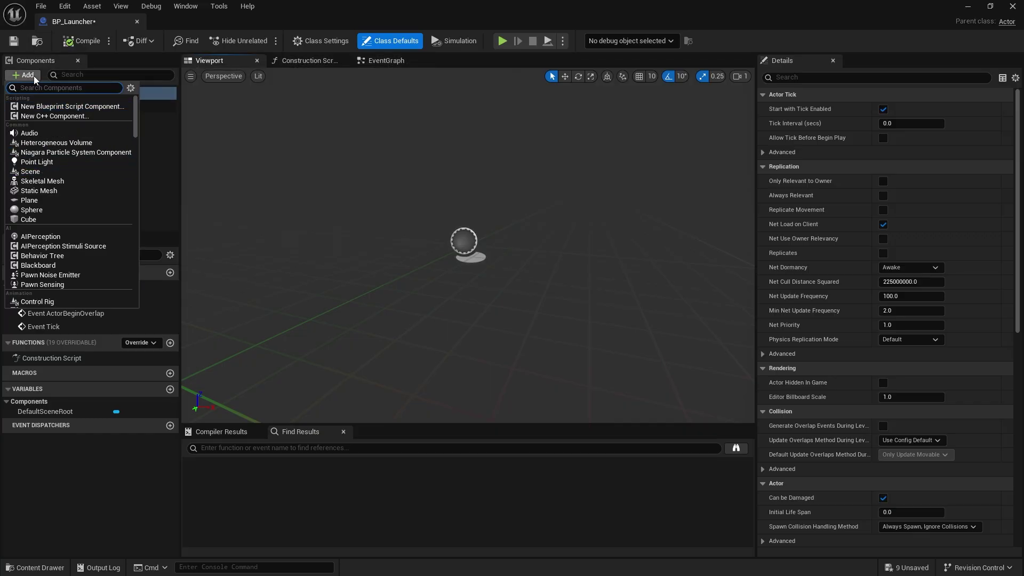
pyautogui.write('spher')
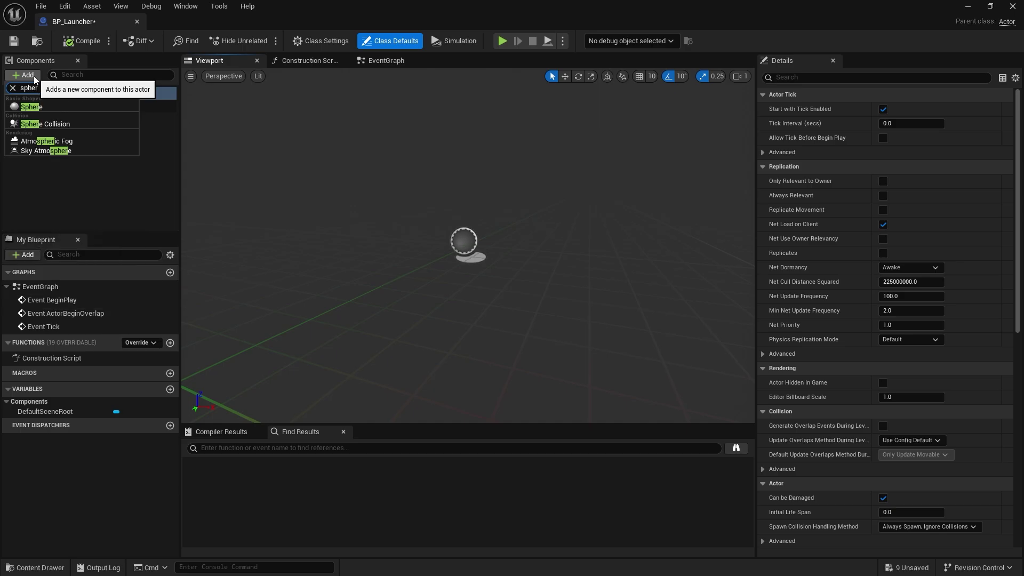
pyautogui.click(53, 124)
pyautogui.click(85, 180)
pyautogui.click(62, 119)
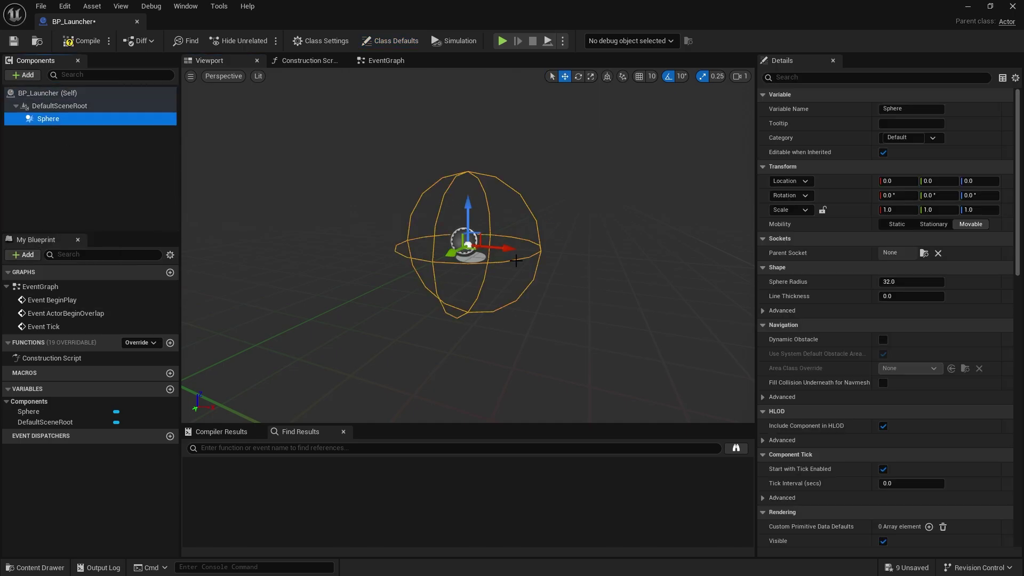
# - Set the collision sphere's radius to 50 and compile the blueprint
pyautogui.click(910, 282)
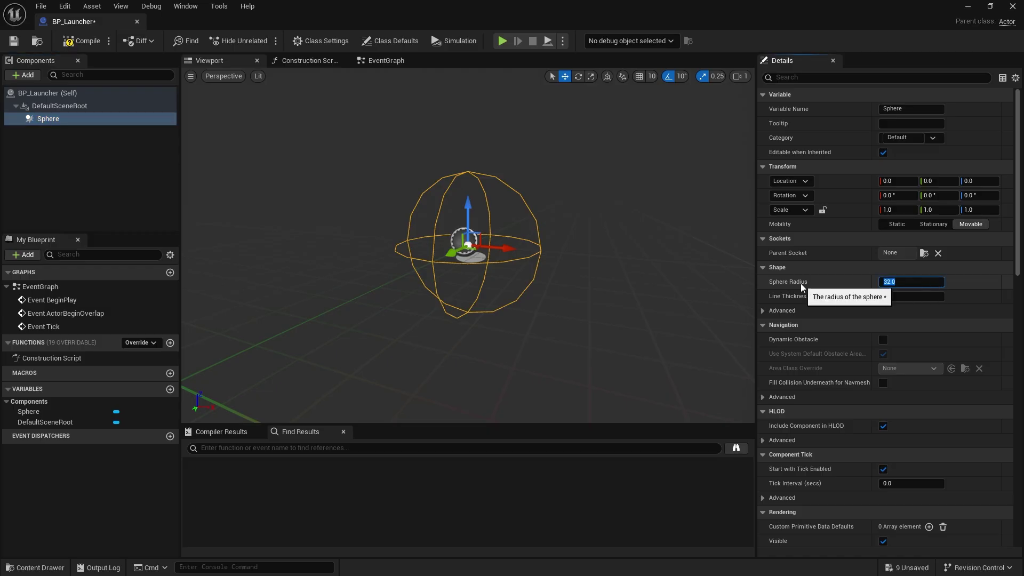
pyautogui.write('50')
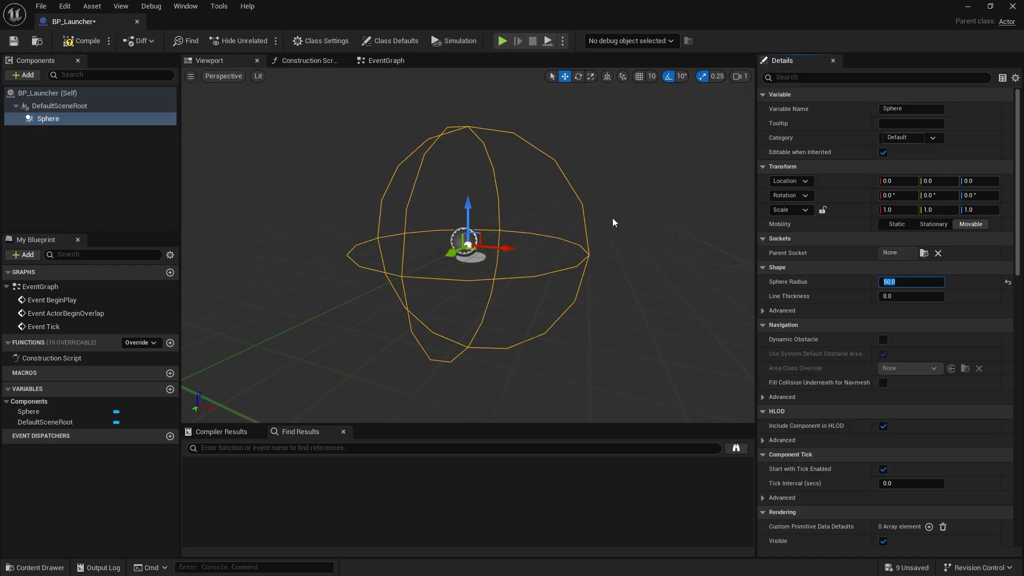
pyautogui.press('Return')
pyautogui.click(83, 41)
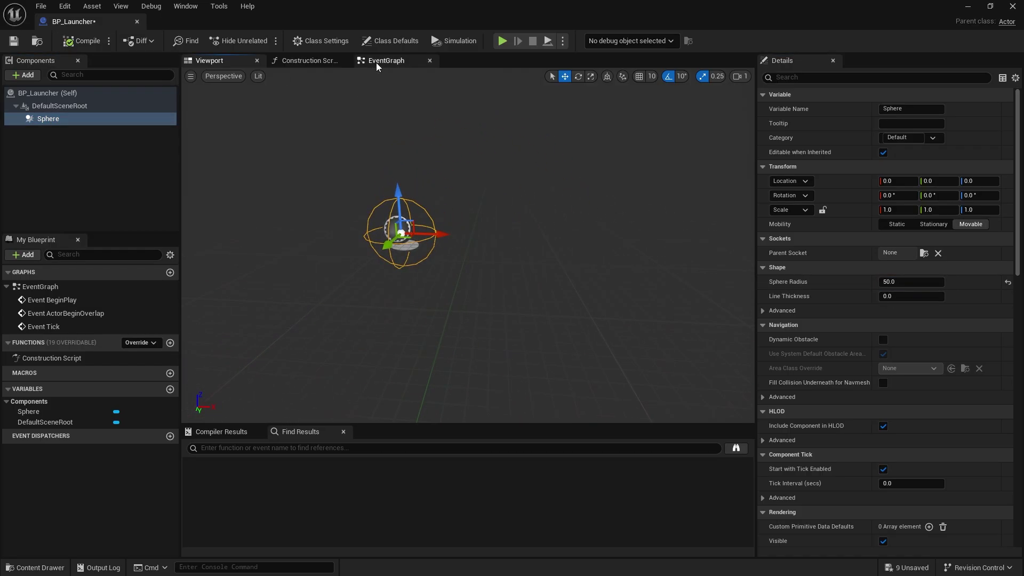
# - Add a custom event named Launch below Event Tick in BP_Launcher's event graph
pyautogui.click(388, 61)
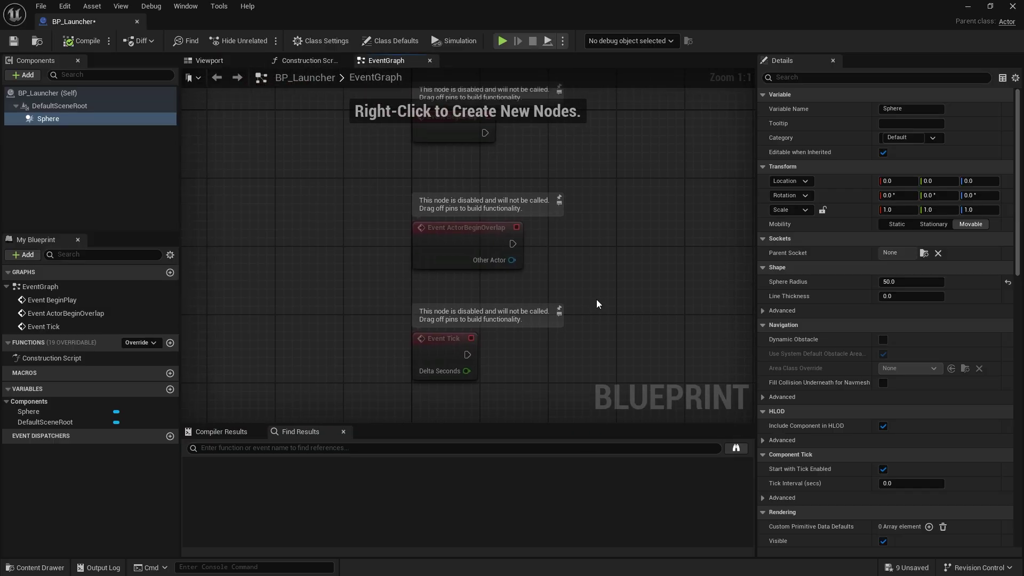
pyautogui.moveTo(493, 295); pyautogui.dragTo(428, 241, button='right')
pyautogui.moveTo(398, 298); pyautogui.dragTo(452, 218, button='right')
pyautogui.rightClick(312, 292)
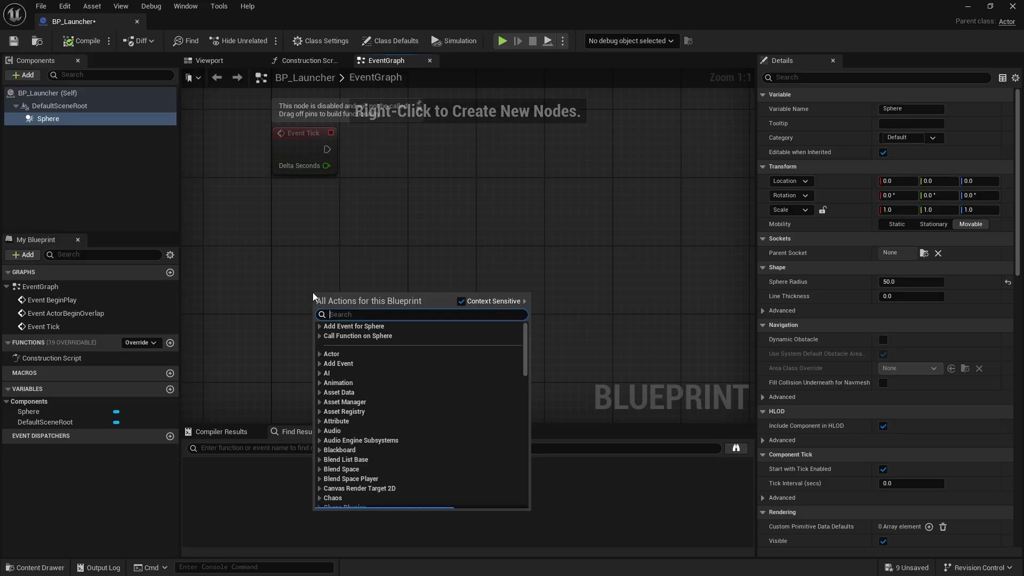
pyautogui.write('custom')
pyautogui.press('Return')
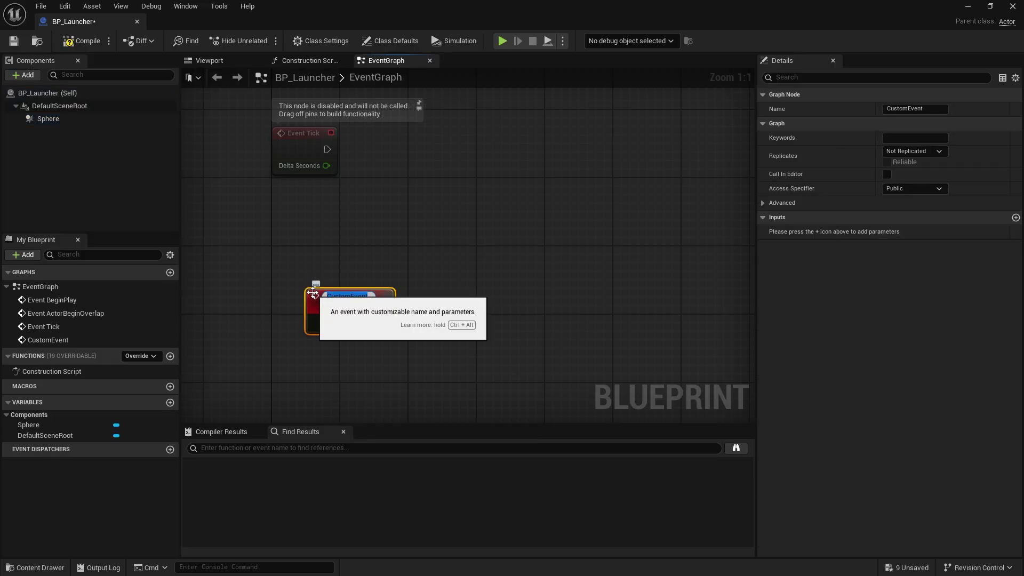
pyautogui.write('Launch')
pyautogui.press('Return')
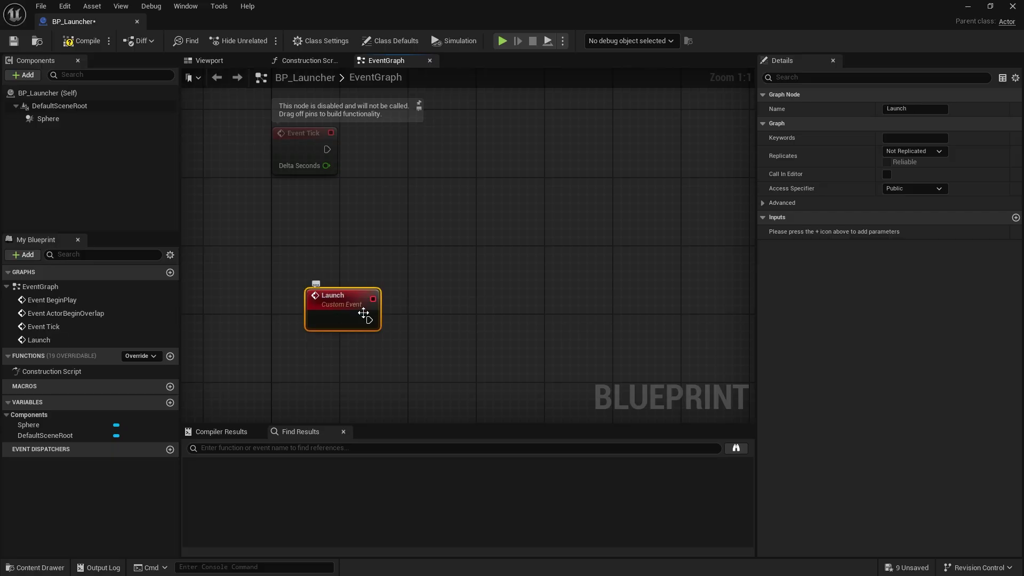
pyautogui.moveTo(361, 315); pyautogui.dragTo(369, 262, button='right')
pyautogui.moveTo(277, 259); pyautogui.dragTo(251, 258)
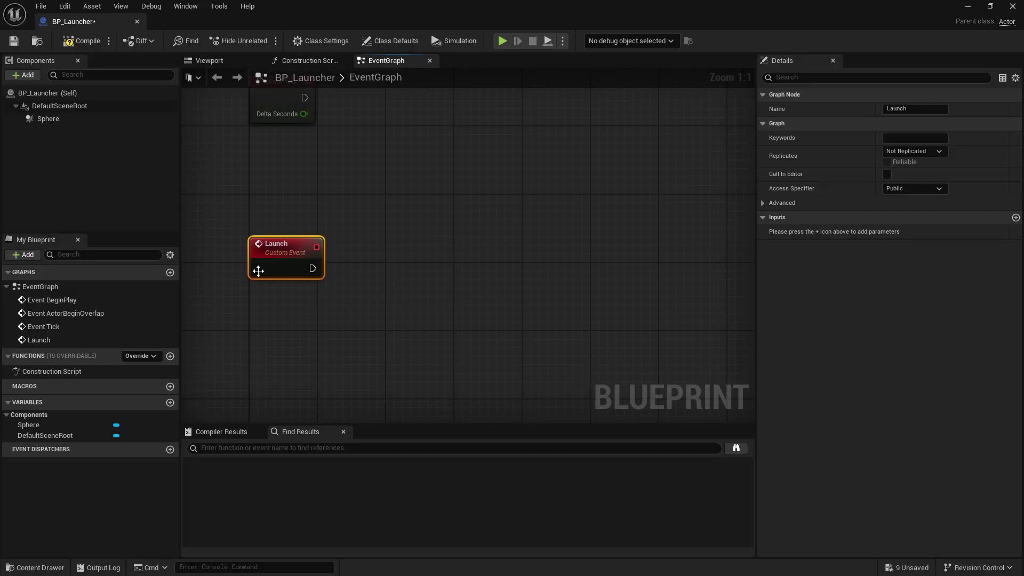
# - Add a Sphere reference feeding a Get Overlapping Actors node, and arrange both below the Launch event
pyautogui.click(47, 118)
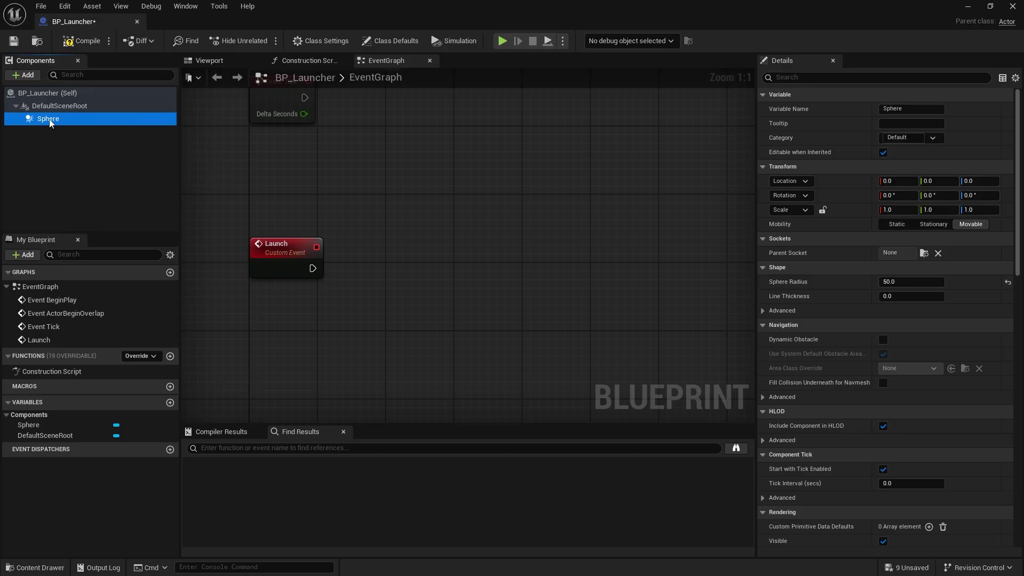
pyautogui.moveTo(93, 135); pyautogui.dragTo(394, 258)
pyautogui.write('overlapp')
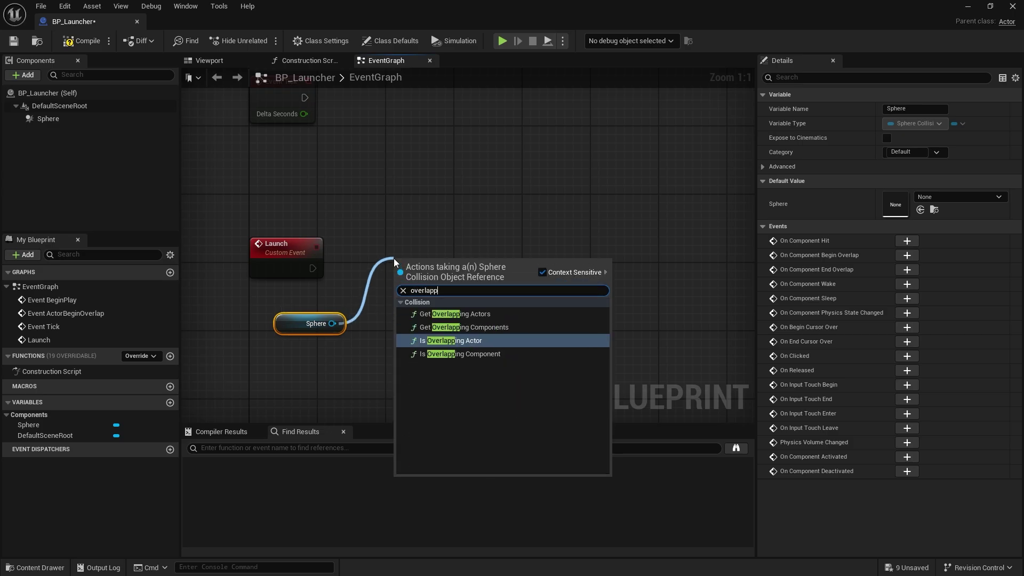
pyautogui.click(453, 313)
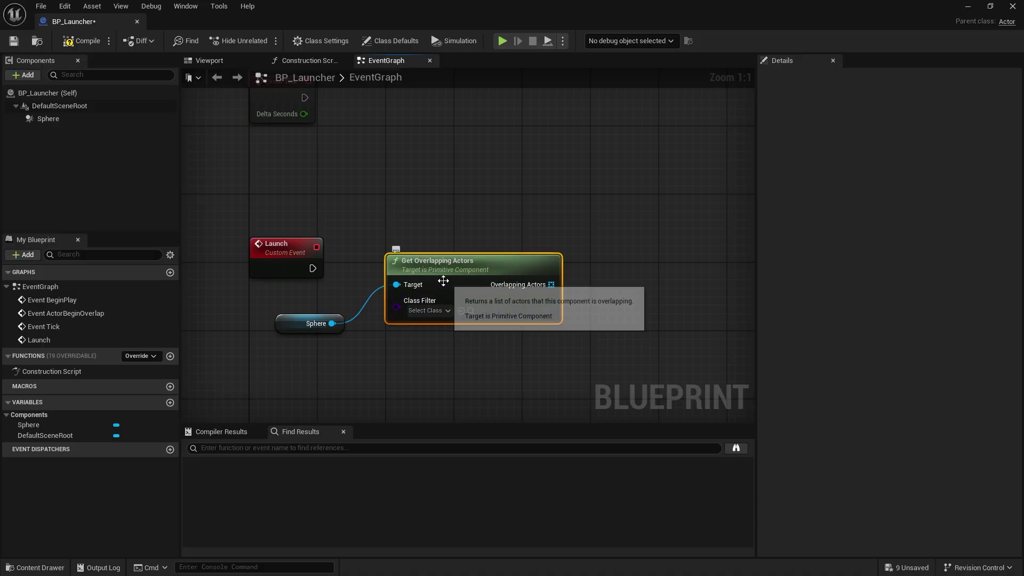
pyautogui.moveTo(443, 280); pyautogui.dragTo(439, 323)
pyautogui.moveTo(430, 388); pyautogui.dragTo(338, 314)
pyautogui.moveTo(487, 328); pyautogui.dragTo(394, 320)
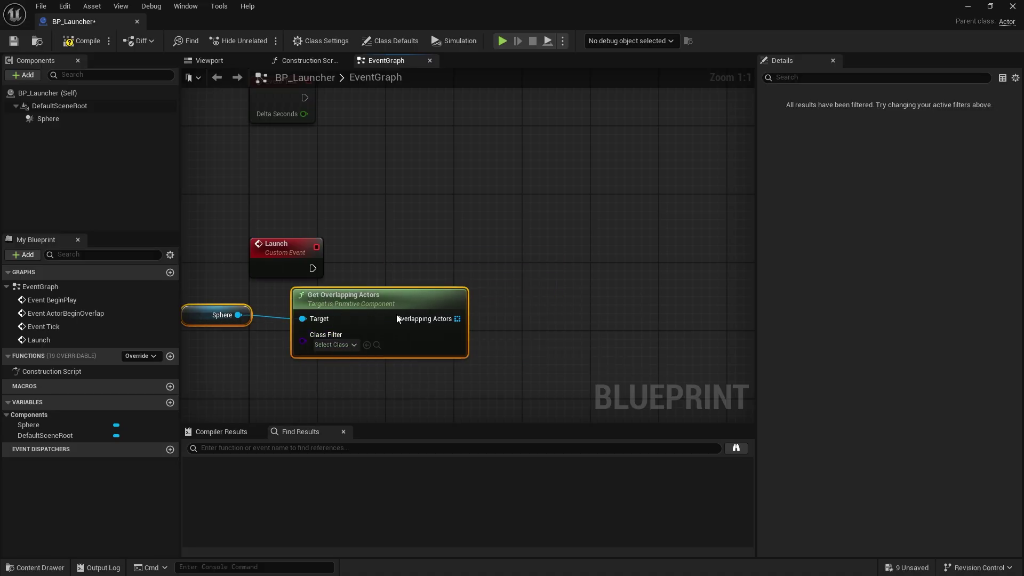
pyautogui.moveTo(348, 373); pyautogui.dragTo(418, 311, button='right')
# - Set the class filter of Get Overlapping Actors to BP_Pinball
pyautogui.click(405, 283)
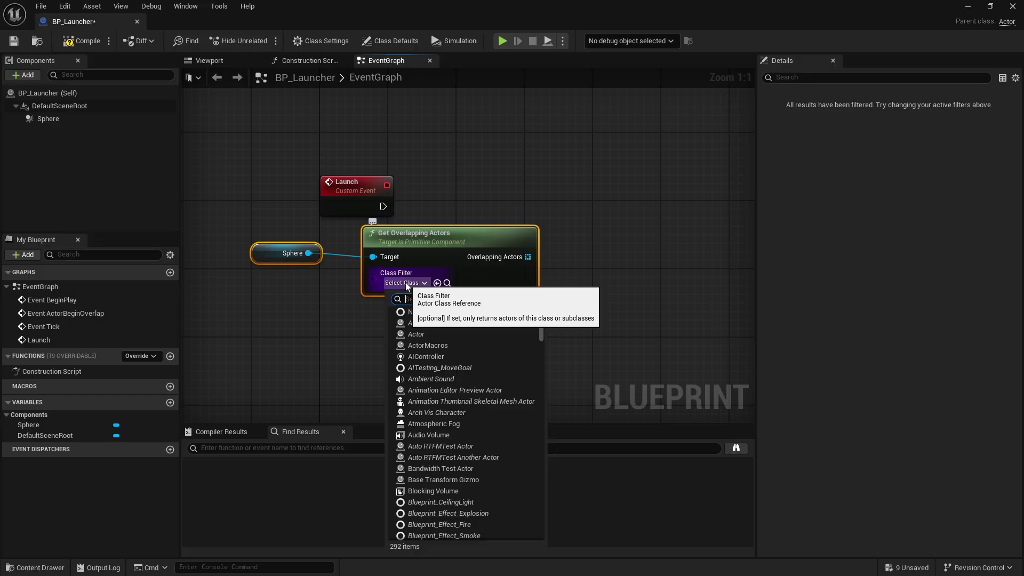
pyautogui.write('pinb')
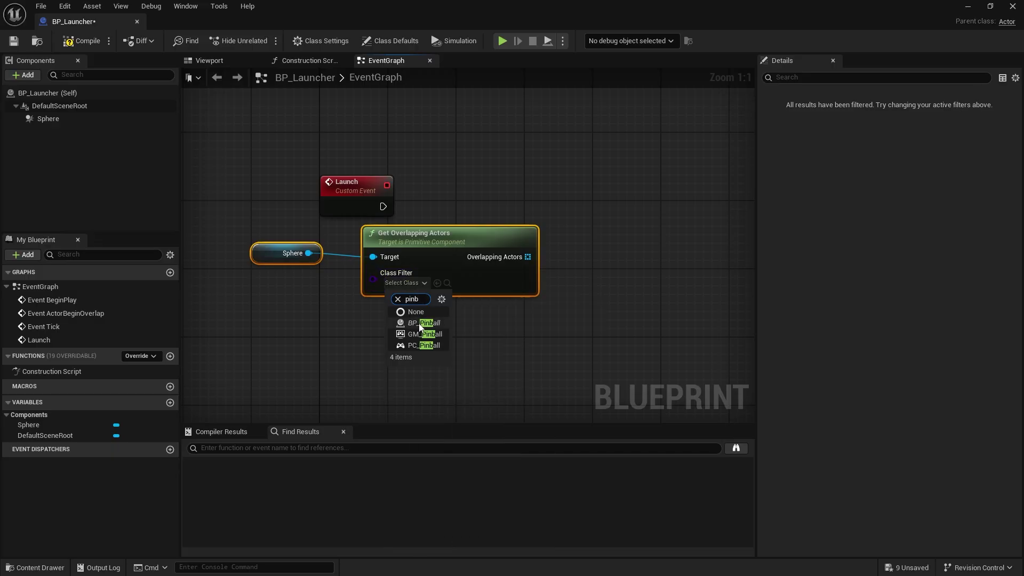
pyautogui.click(420, 323)
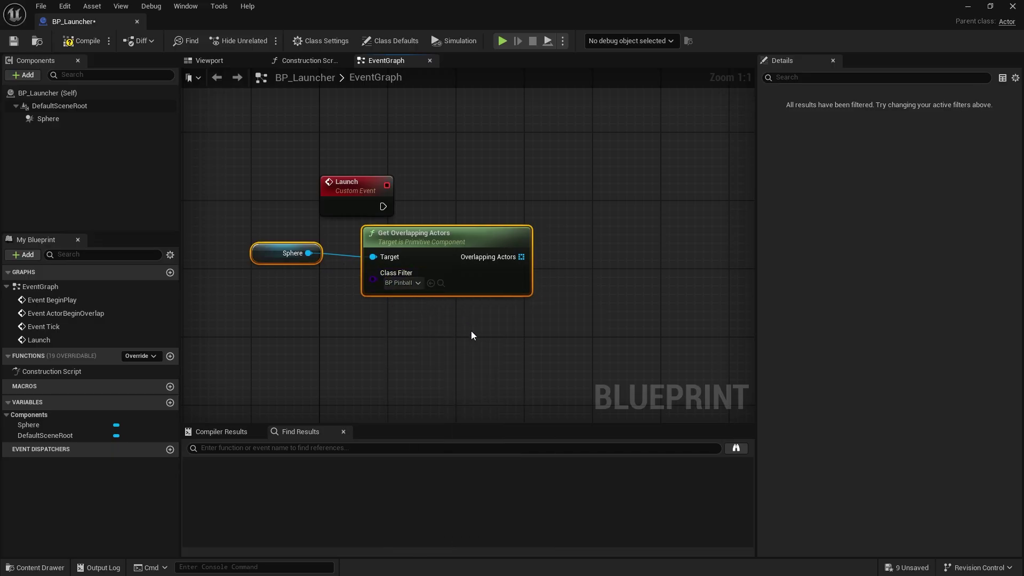
# - Add a For Each Loop over the overlapping actors and execute it from the Launch event
pyautogui.moveTo(515, 247); pyautogui.dragTo(458, 228)
pyautogui.write('for each')
pyautogui.press('Return')
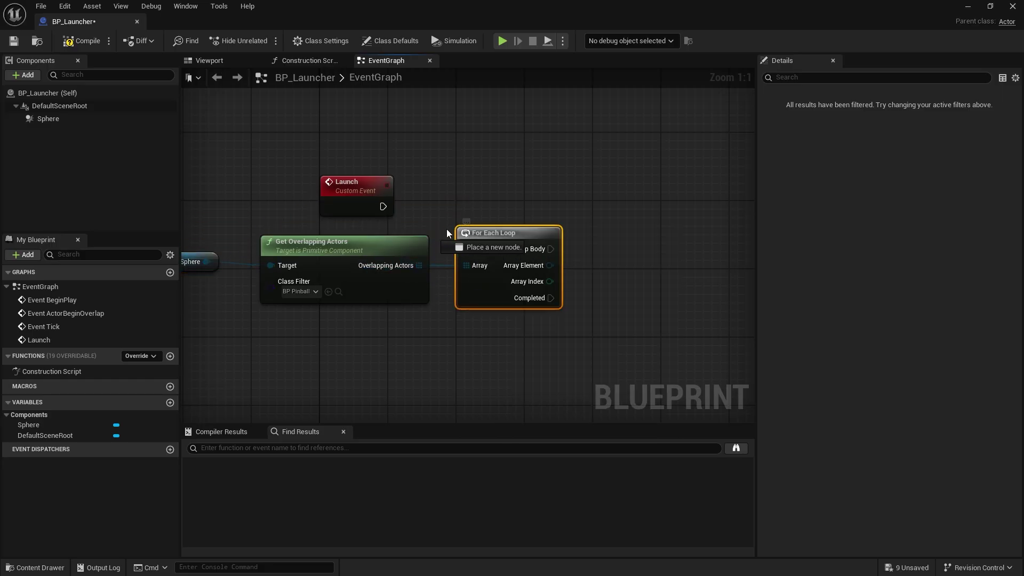
pyautogui.moveTo(382, 206); pyautogui.dragTo(523, 191)
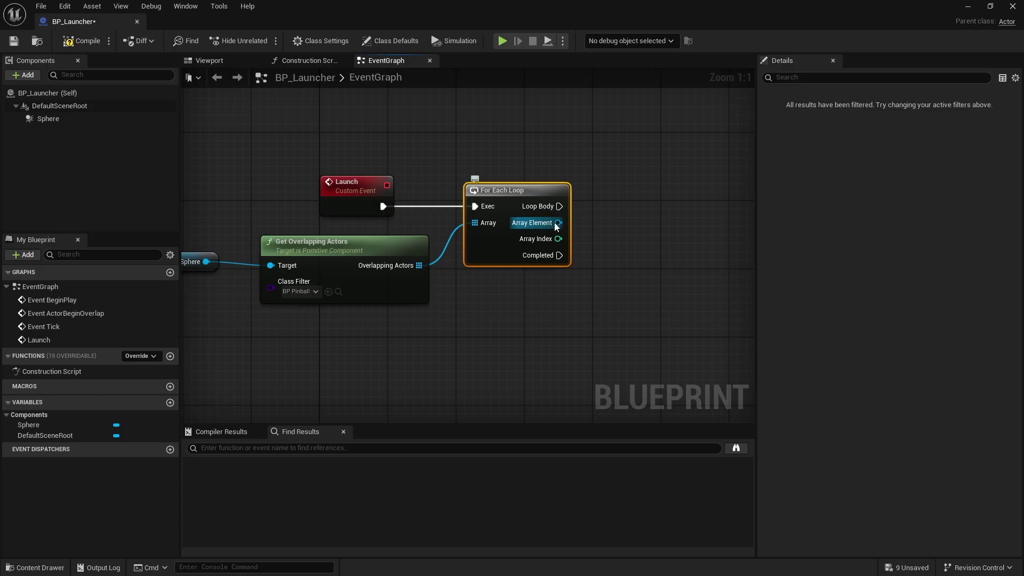
# - Add a Get Root Component node fed by the loop's Array Element
pyautogui.moveTo(603, 229); pyautogui.dragTo(506, 224, button='right')
pyautogui.moveTo(459, 218); pyautogui.dragTo(514, 229)
pyautogui.write('root')
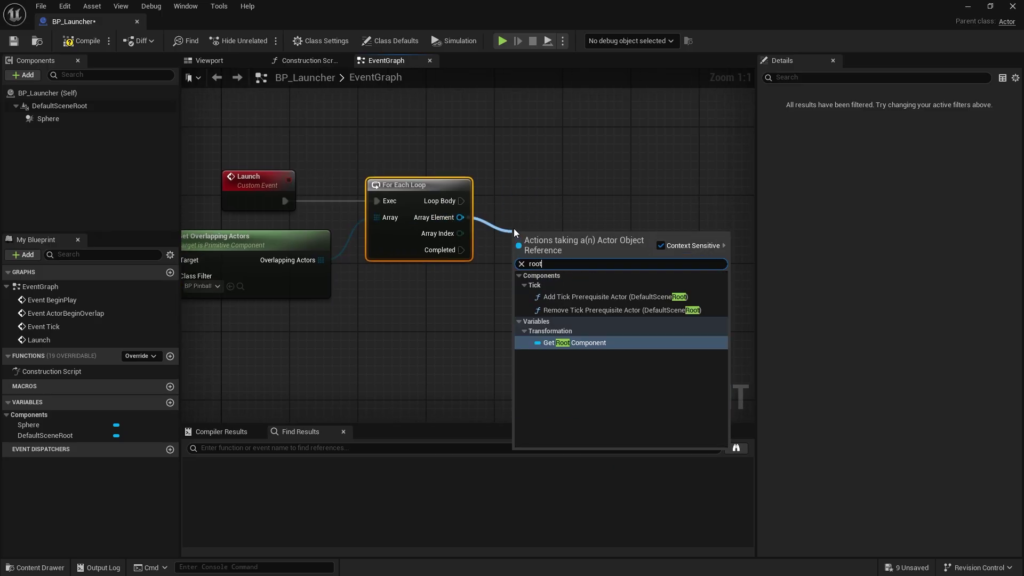
pyautogui.click(582, 343)
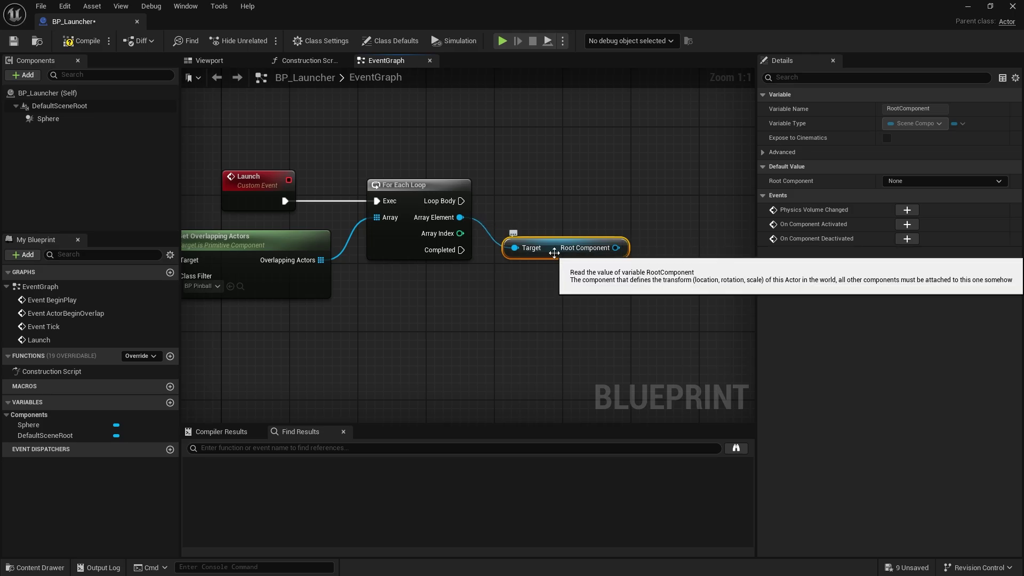
# - Cast the Root Component to PrimitiveComponent and execute the cast from the For Each Loop's Loop Body
pyautogui.moveTo(577, 314); pyautogui.dragTo(482, 315, button='right')
pyautogui.moveTo(514, 267); pyautogui.dragTo(462, 267, button='right')
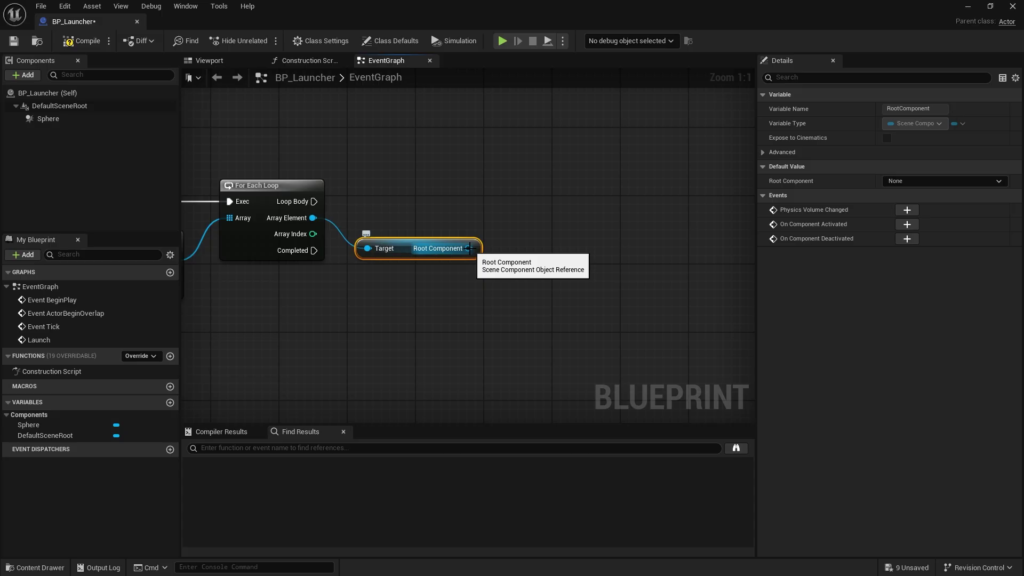
pyautogui.moveTo(469, 248); pyautogui.dragTo(549, 242)
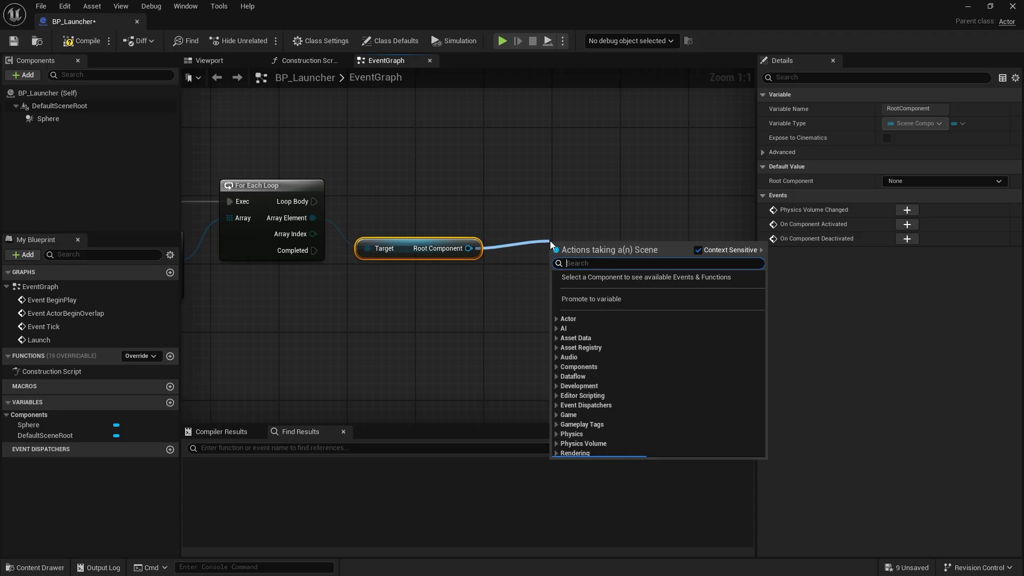
pyautogui.write('primit')
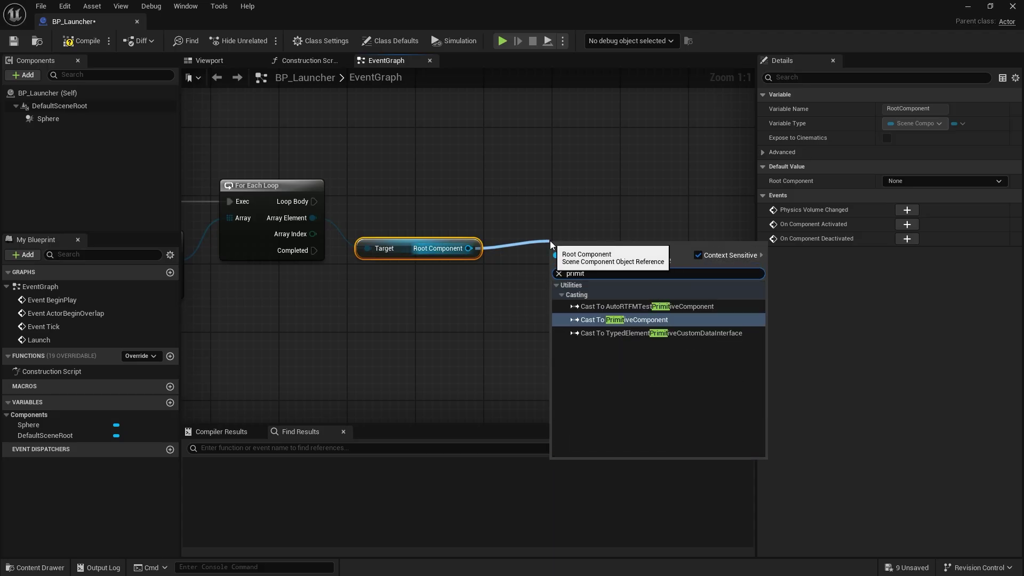
pyautogui.click(598, 319)
pyautogui.moveTo(600, 258); pyautogui.dragTo(315, 202)
# - Add an Add Impulse node targeting the cast's As Primitive Component output and place it beside the cast
pyautogui.moveTo(594, 254); pyautogui.dragTo(392, 246, button='right')
pyautogui.moveTo(445, 217); pyautogui.dragTo(564, 234)
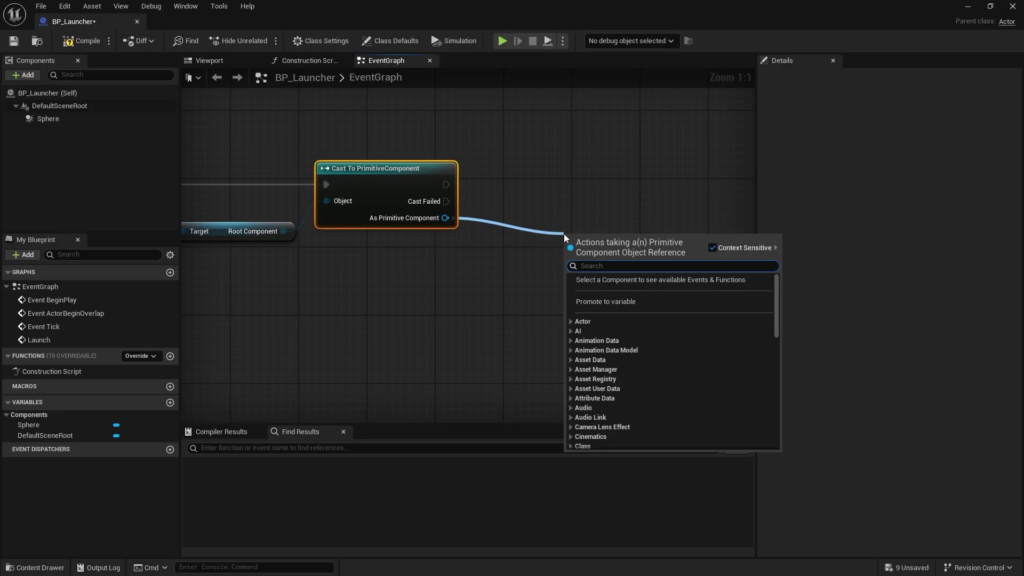
pyautogui.write('impulse')
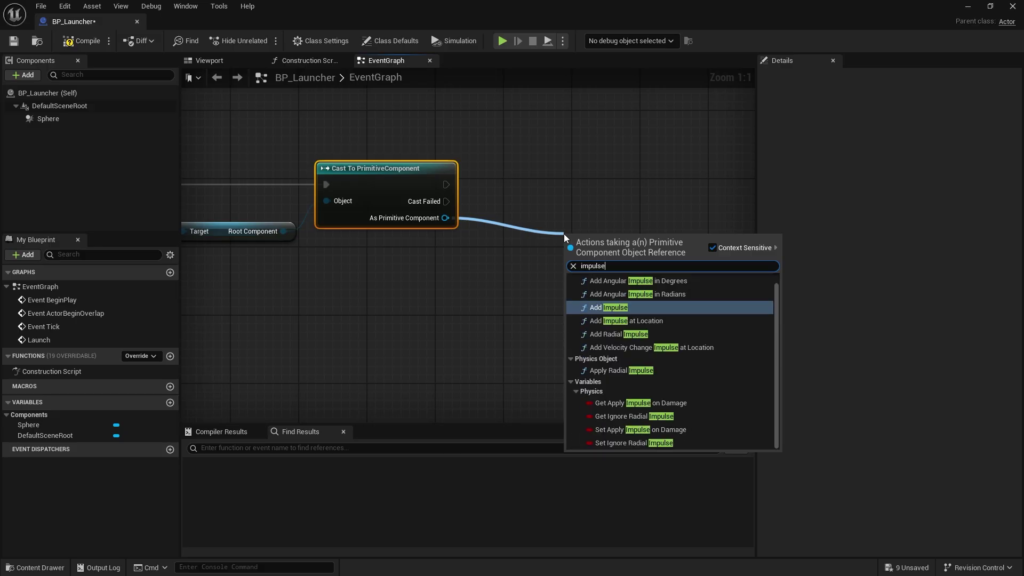
pyautogui.click(605, 308)
pyautogui.moveTo(598, 238); pyautogui.dragTo(553, 174)
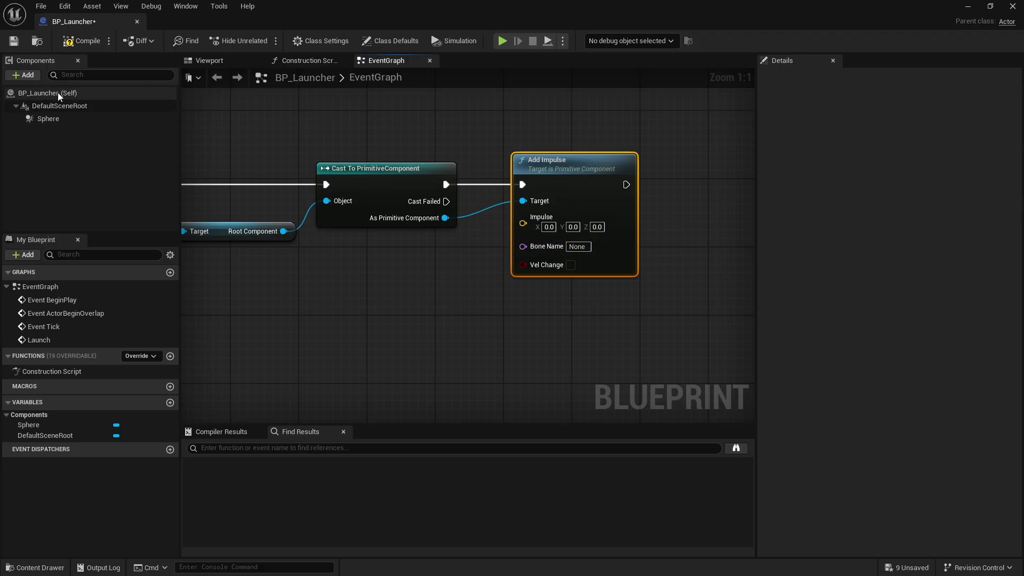
# - Add an Arrow component to the launcher under DefaultSceneRoot, keeping its default name
pyautogui.click(198, 64)
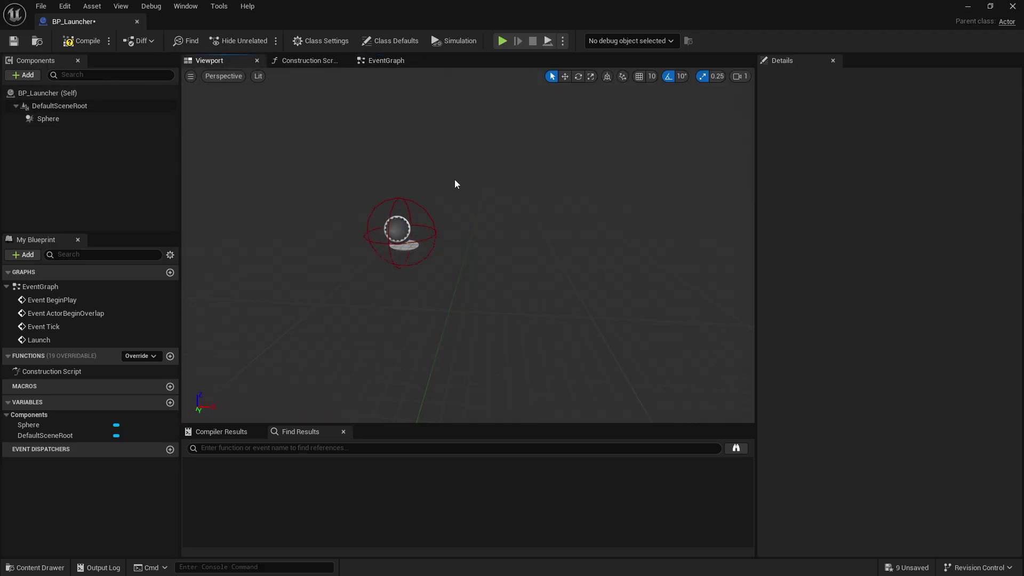
pyautogui.click(31, 75)
pyautogui.write('arr')
pyautogui.click(36, 124)
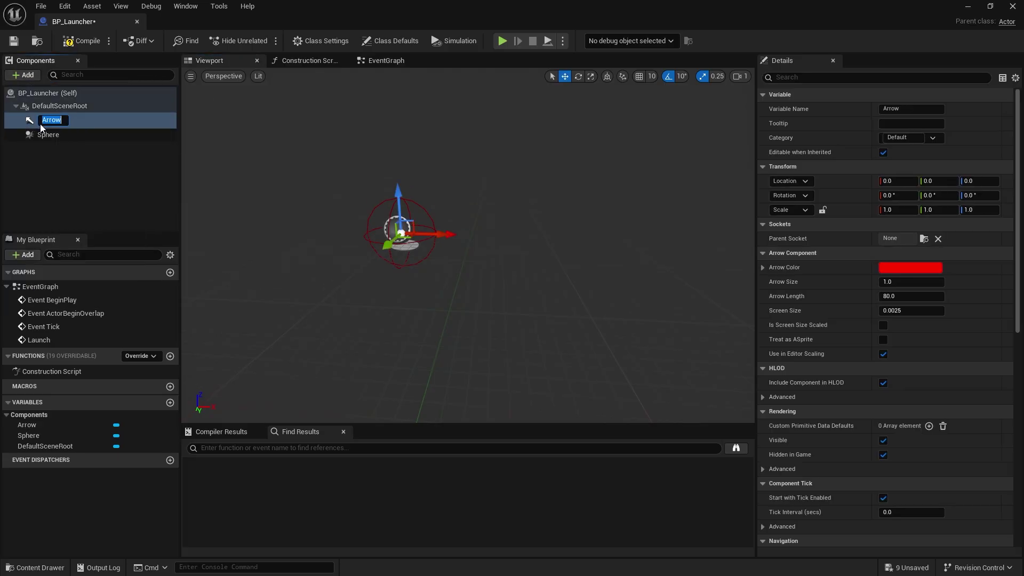
pyautogui.click(261, 206)
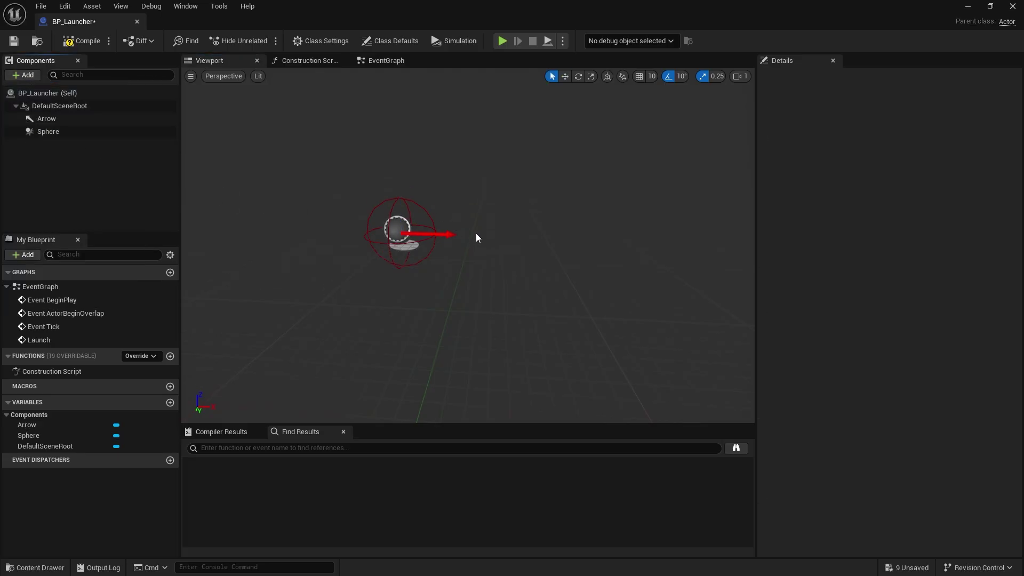
# - Place an Arrow reference in the event graph and feed it into a Get Forward Vector node
pyautogui.click(386, 61)
pyautogui.moveTo(60, 118); pyautogui.dragTo(257, 315)
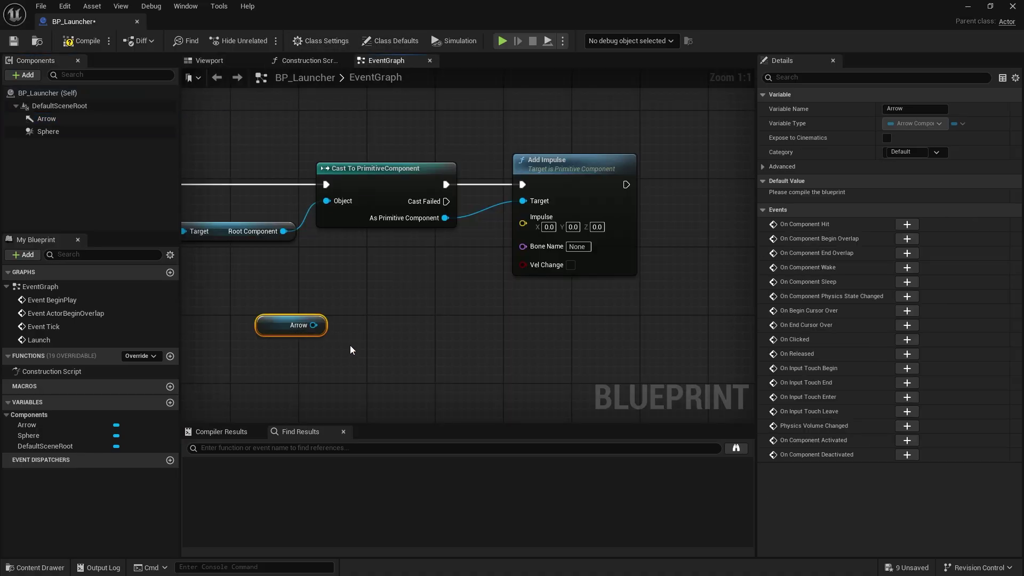
pyautogui.moveTo(349, 344); pyautogui.dragTo(413, 314, button='right')
pyautogui.click(210, 61)
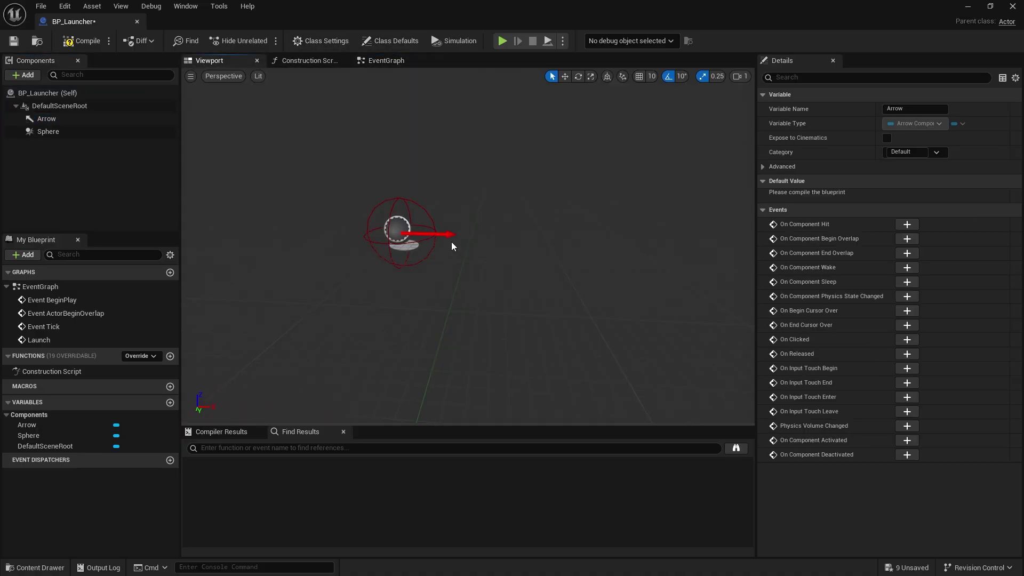
pyautogui.click(386, 60)
pyautogui.moveTo(349, 344); pyautogui.dragTo(362, 280, button='right')
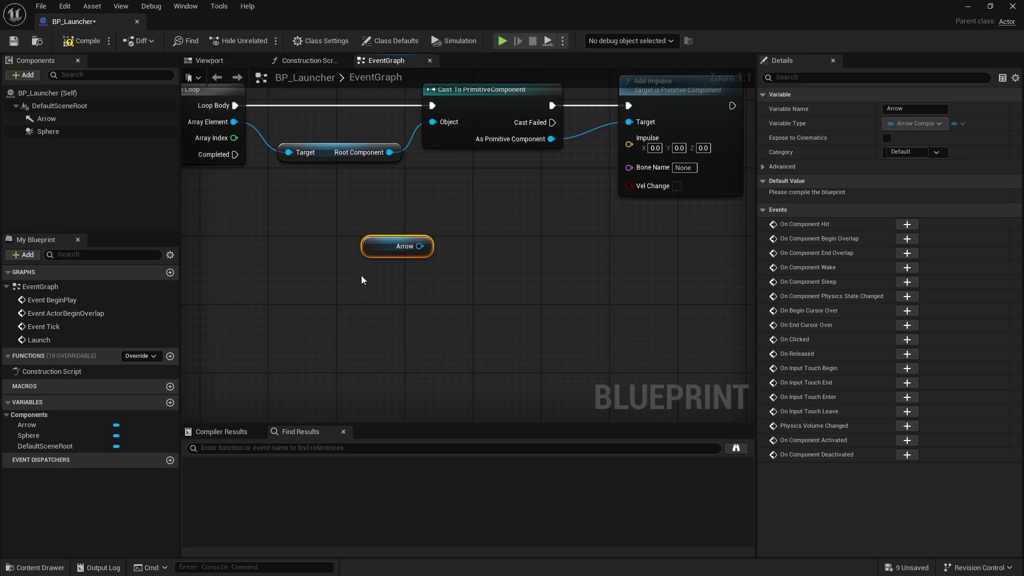
pyautogui.moveTo(373, 250); pyautogui.dragTo(322, 252)
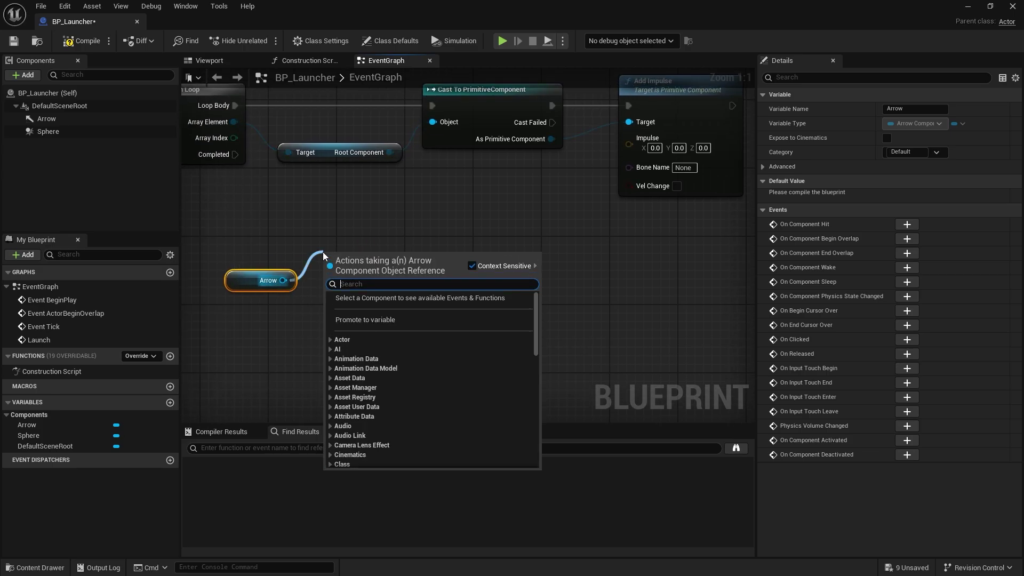
pyautogui.write('forward')
pyautogui.press('Return')
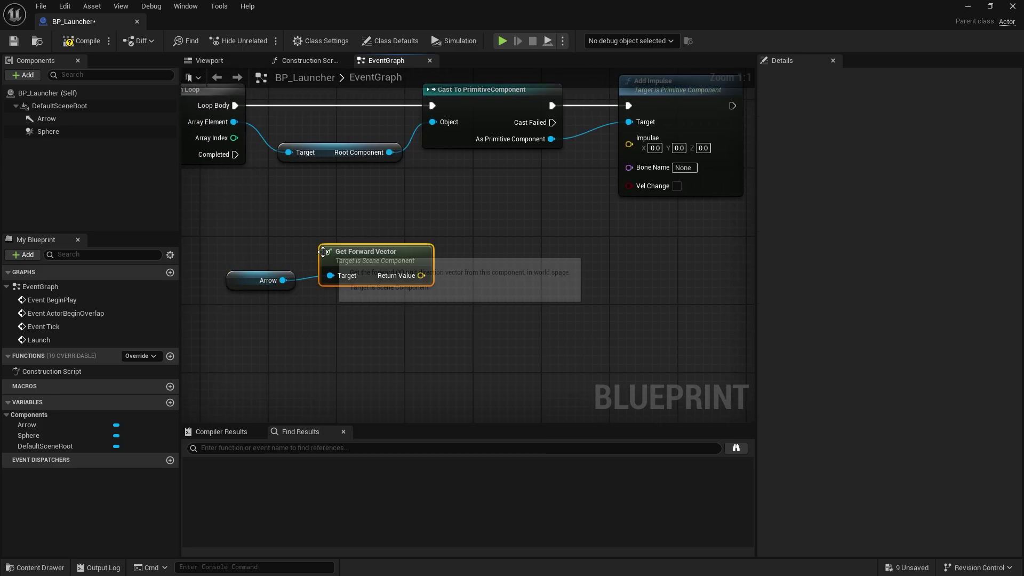
# - Multiply the forward vector, connect the product to Add Impulse's Impulse input, and tidy the node layout
pyautogui.moveTo(379, 275); pyautogui.dragTo(453, 276)
pyautogui.write('*')
pyautogui.press('Return')
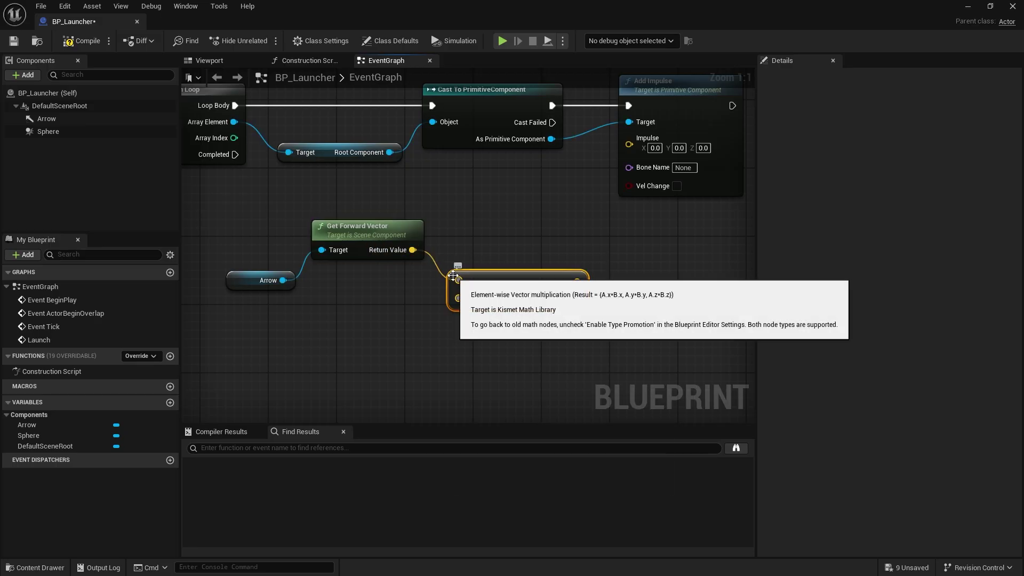
pyautogui.moveTo(577, 282); pyautogui.dragTo(628, 148)
pyautogui.moveTo(540, 270); pyautogui.dragTo(558, 226)
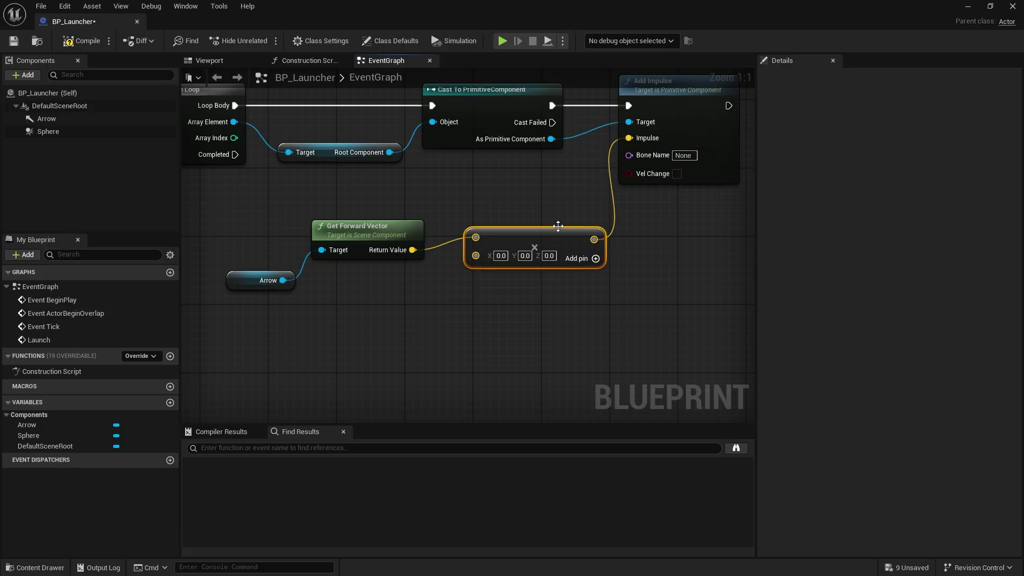
pyautogui.moveTo(372, 253); pyautogui.dragTo(381, 236)
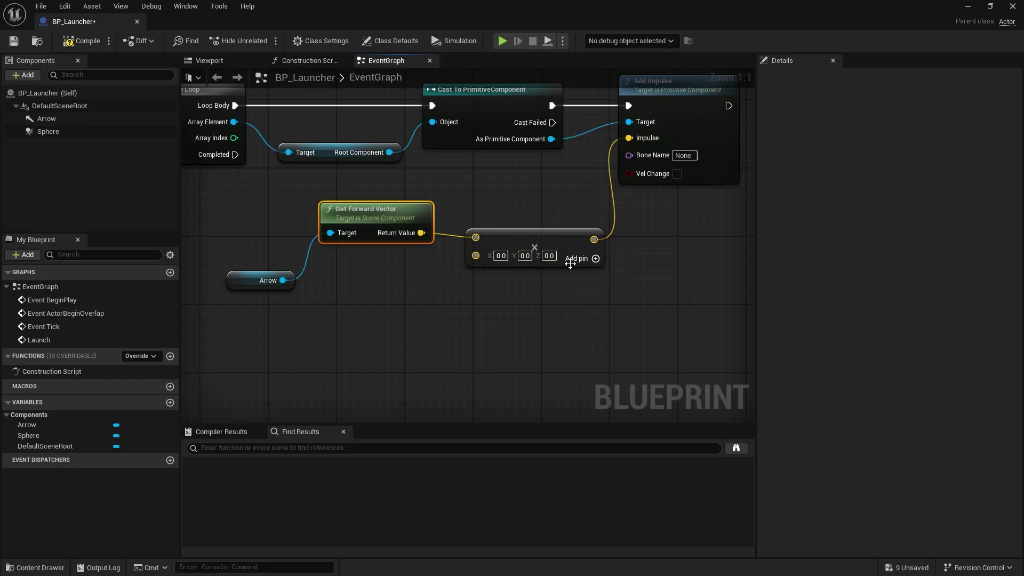
# - Convert the multiply node's second input to a single float and set it to 20000.0
pyautogui.rightClick(478, 259)
pyautogui.click(508, 423)
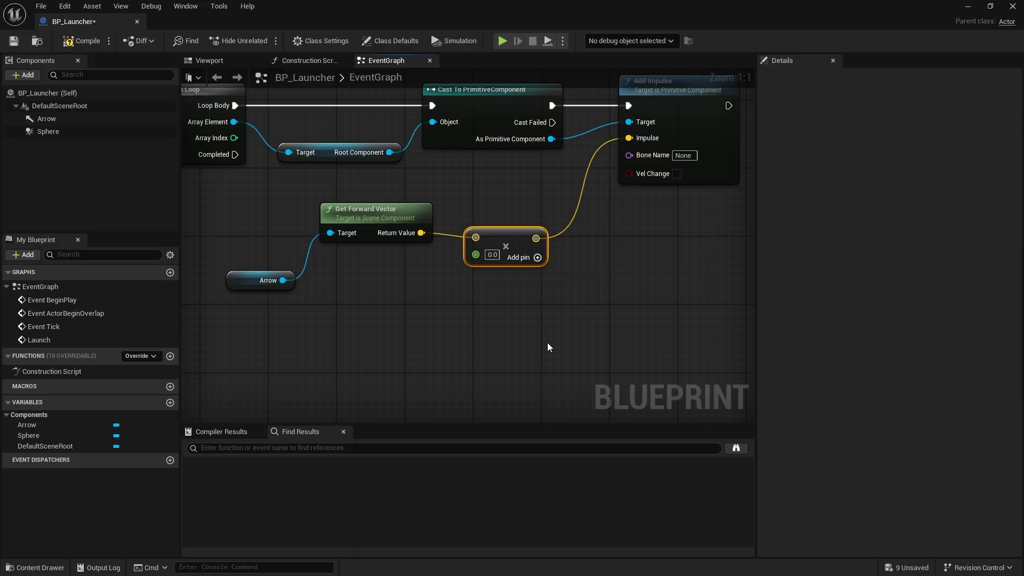
pyautogui.click(491, 256)
pyautogui.write('20000.0')
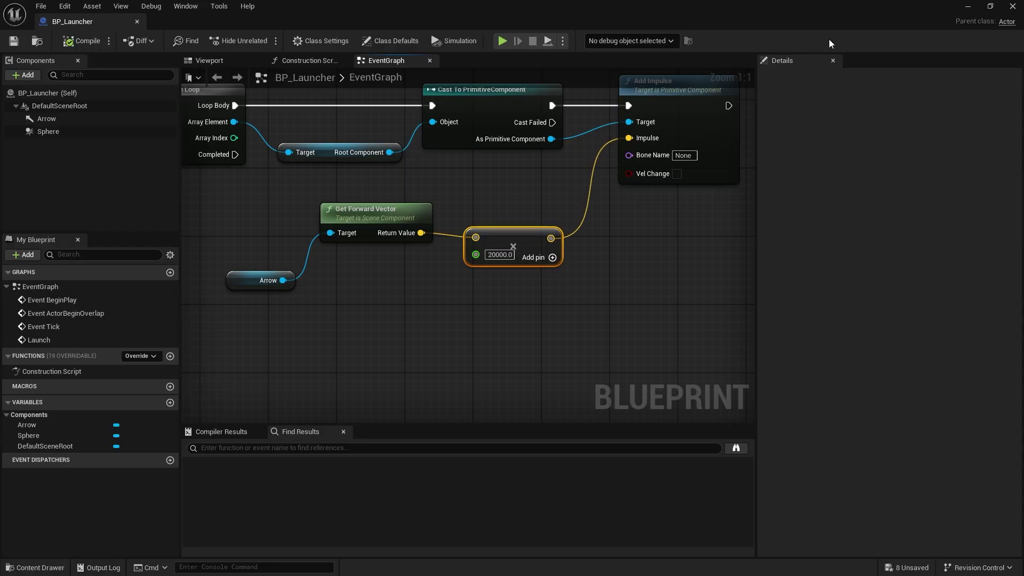
# - Add a Delay node to Event ActorBeginOverlap and call Launch when the delay completes
pyautogui.moveTo(450, 235); pyautogui.dragTo(709, 299, button='right')
pyautogui.moveTo(439, 235); pyautogui.dragTo(508, 283, button='right')
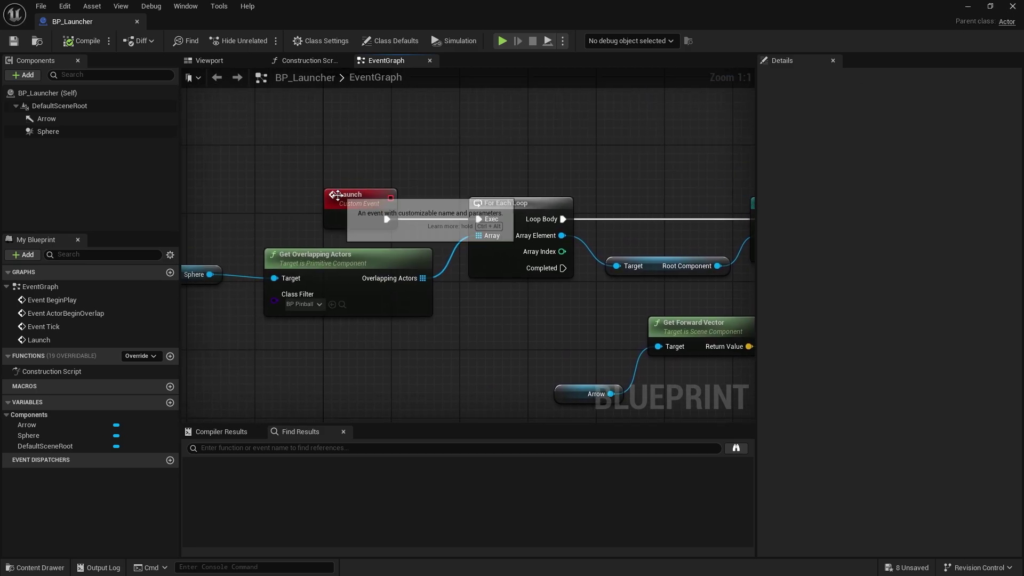
pyautogui.click(339, 193)
pyautogui.moveTo(402, 133); pyautogui.dragTo(409, 326, button='right')
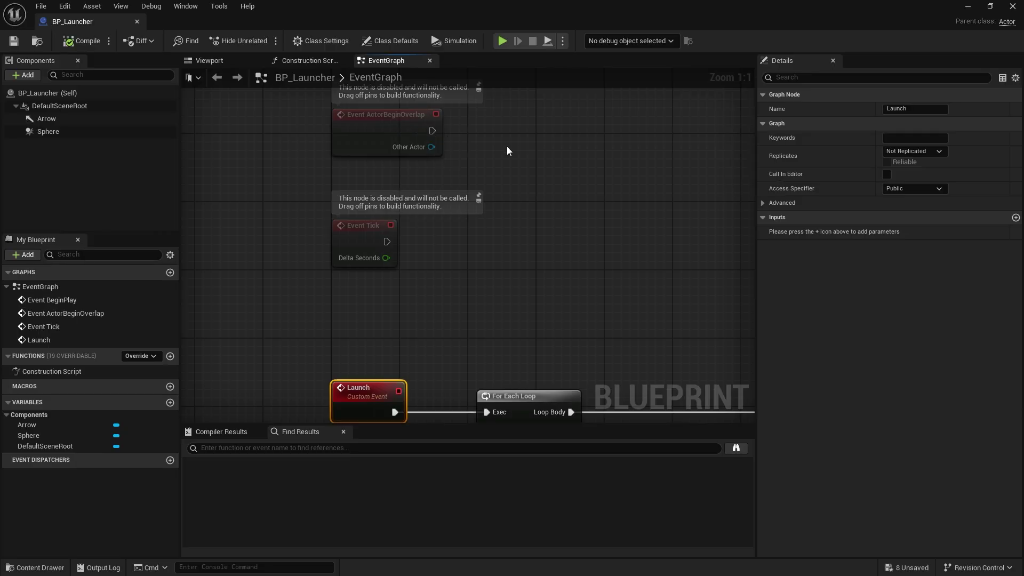
pyautogui.moveTo(481, 161); pyautogui.dragTo(434, 191, button='right')
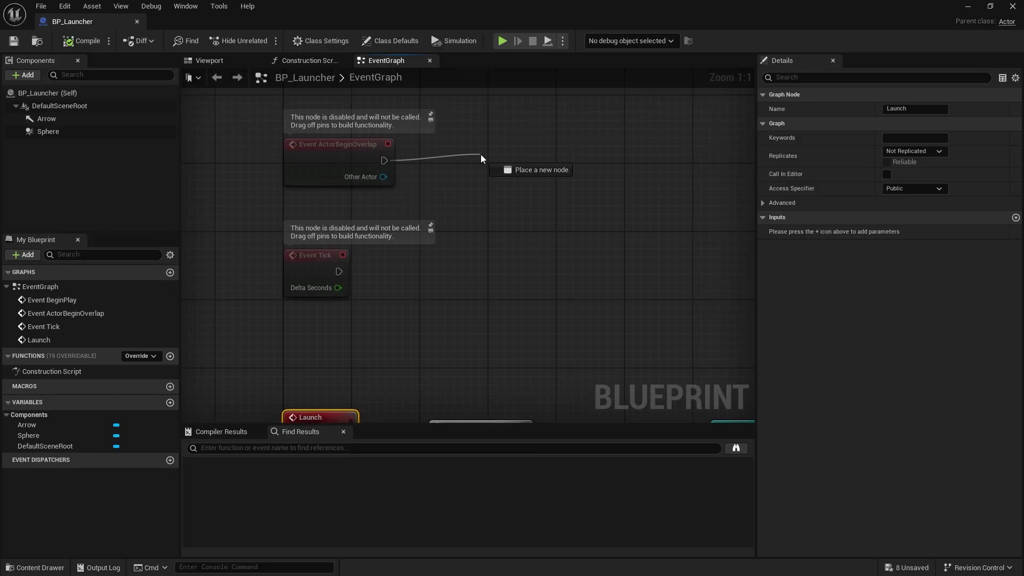
pyautogui.moveTo(481, 154); pyautogui.dragTo(481, 154)
pyautogui.write('delay')
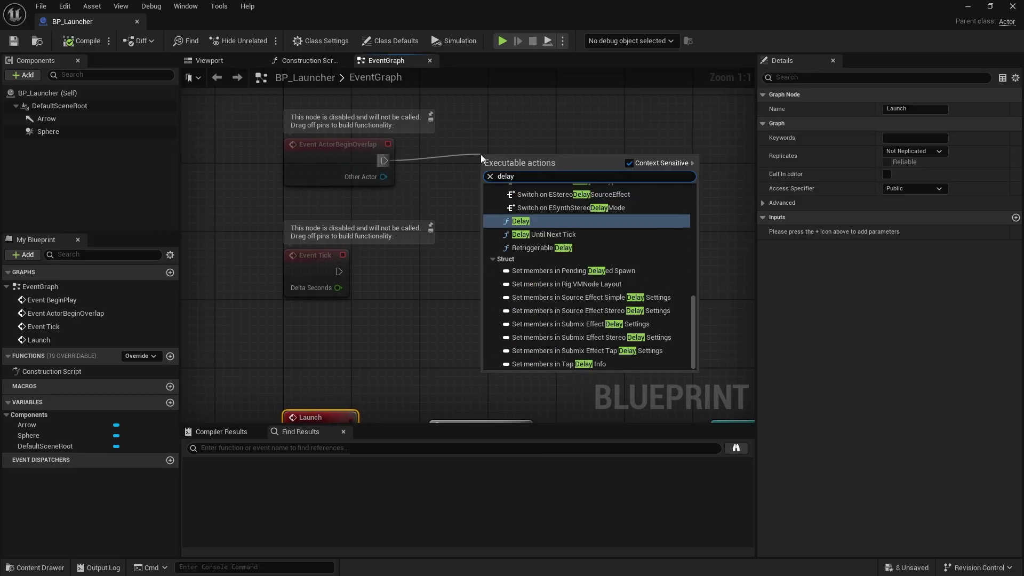
pyautogui.press('Return')
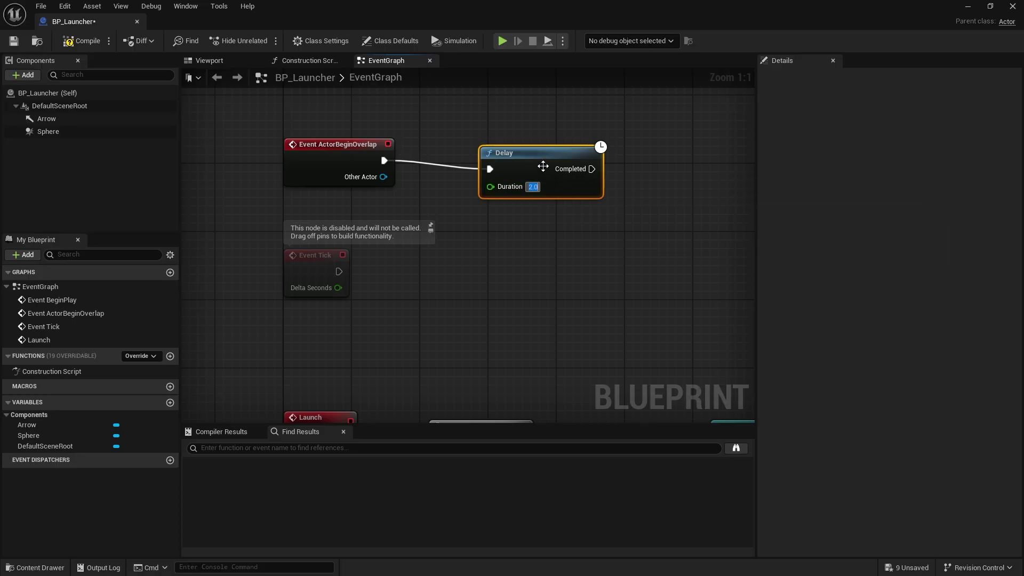
pyautogui.moveTo(555, 275); pyautogui.dragTo(473, 242, button='right')
pyautogui.moveTo(69, 343); pyautogui.dragTo(513, 152)
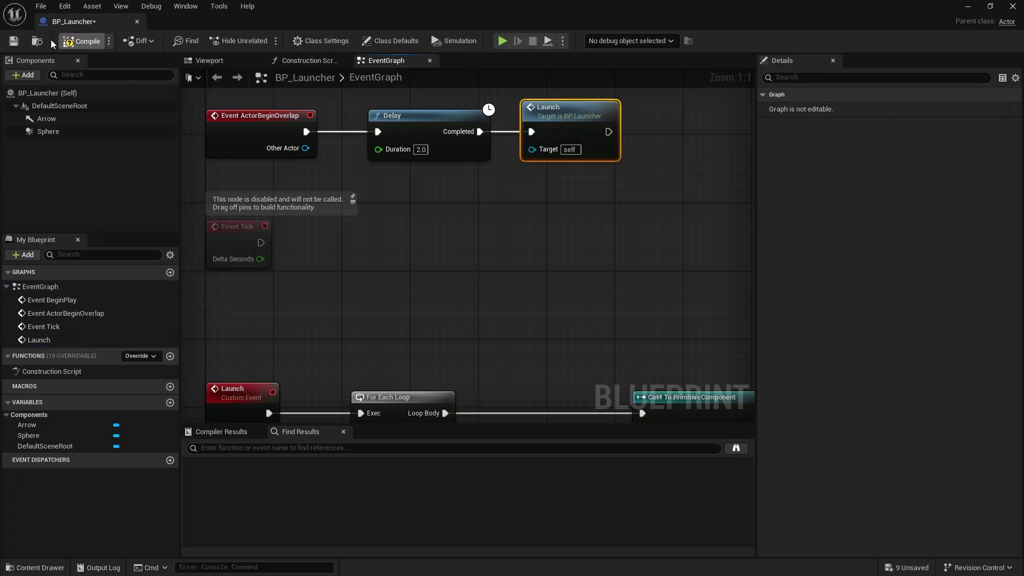
# - Return to the MAP_Pinball level, play-test it in the viewport, and stop the session
pyautogui.click(966, 7)
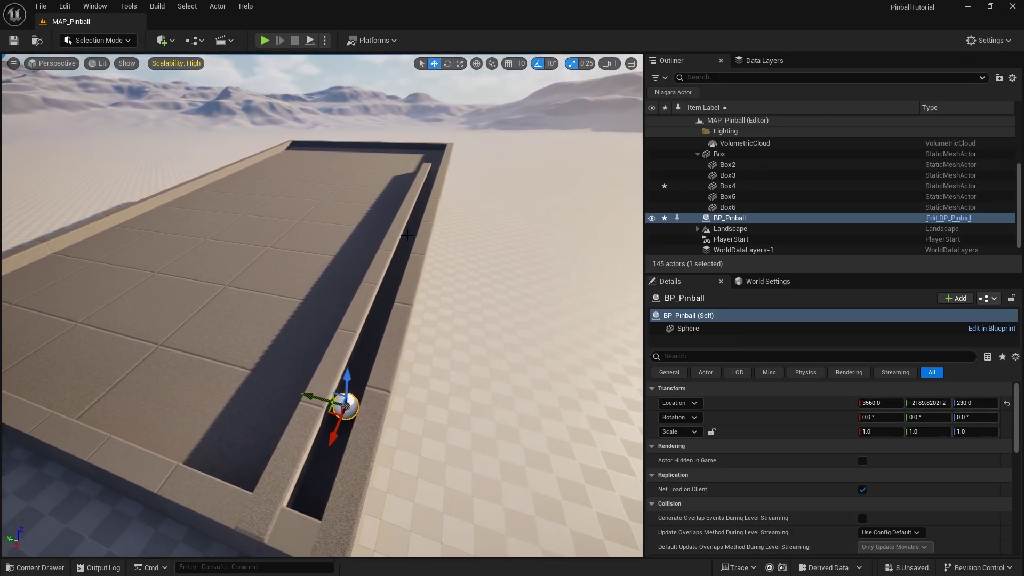
pyautogui.click(264, 41)
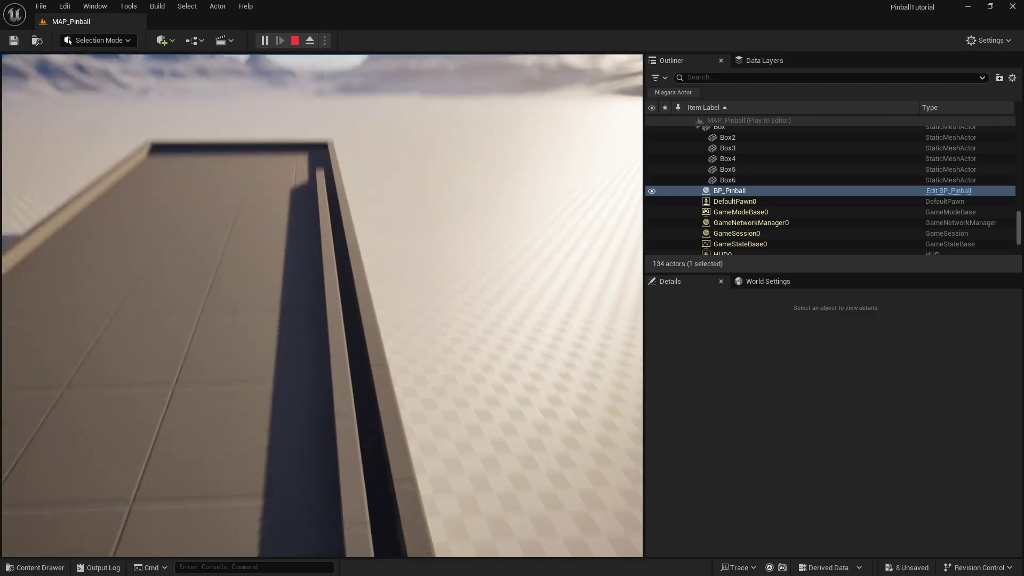
pyautogui.press('Escape')
# - Create an Actor blueprint class named BP_Camera in the Blueprints folder
pyautogui.moveTo(155, 478); pyautogui.dragTo(112, 496, button='right')
pyautogui.click(49, 569)
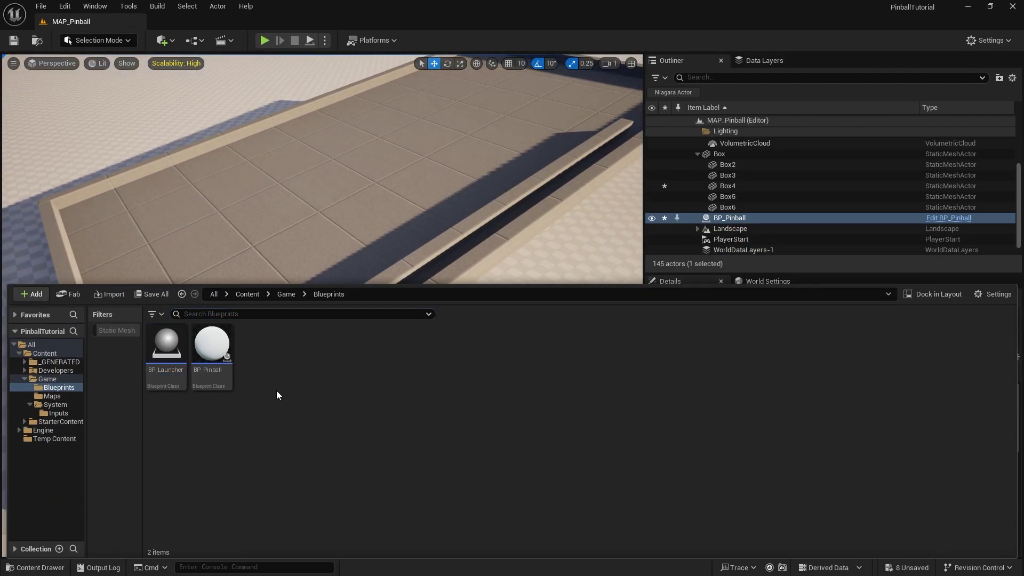
pyautogui.rightClick(271, 360)
pyautogui.click(318, 236)
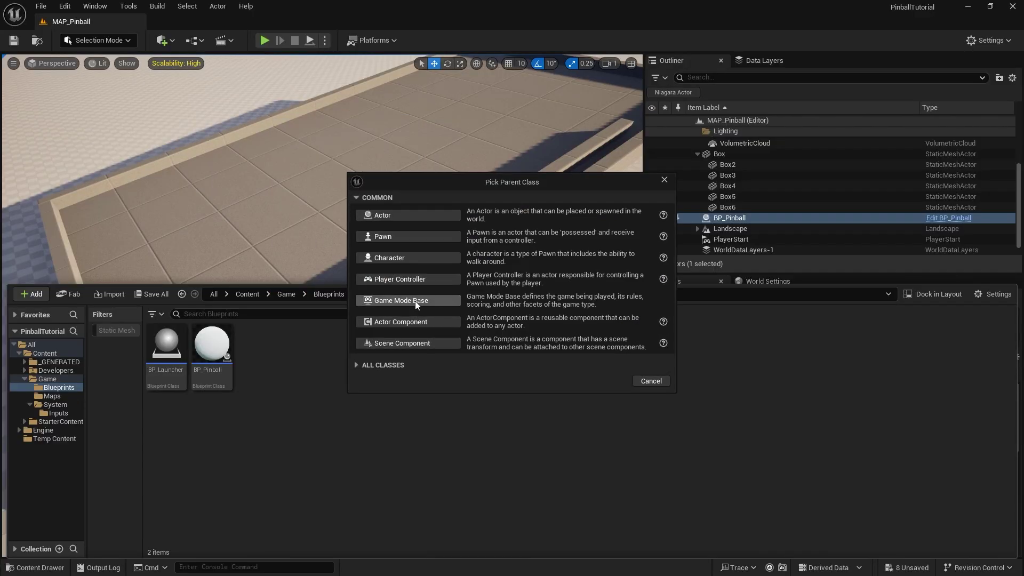
pyautogui.click(405, 217)
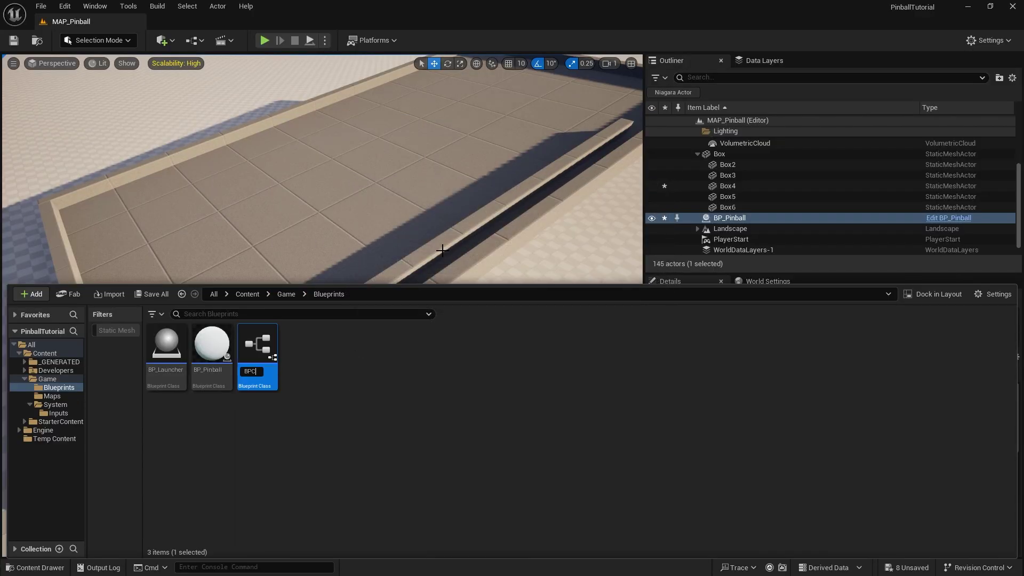
pyautogui.write('BP_Camera')
pyautogui.press('Return')
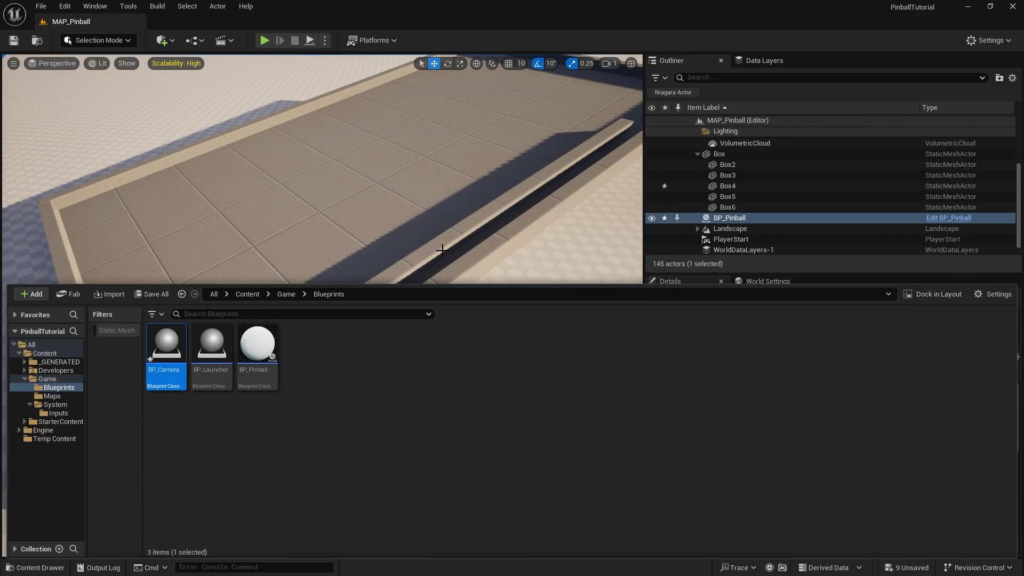
# - Open BP_Camera, add a Spring Arm component under DefaultSceneRoot, and select it
pyautogui.doubleClick(175, 345)
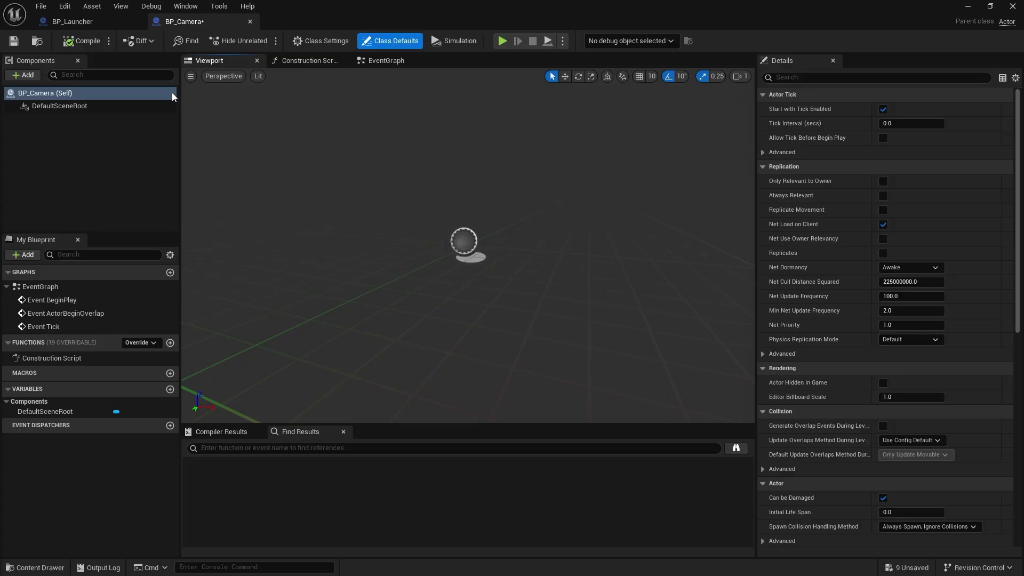
pyautogui.click(32, 76)
pyautogui.write('spring')
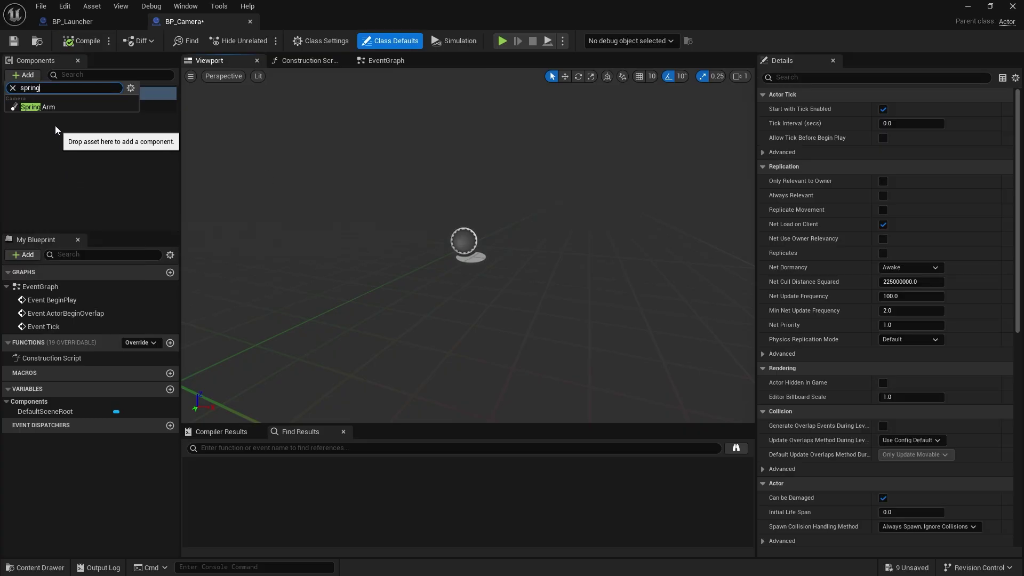
pyautogui.click(48, 109)
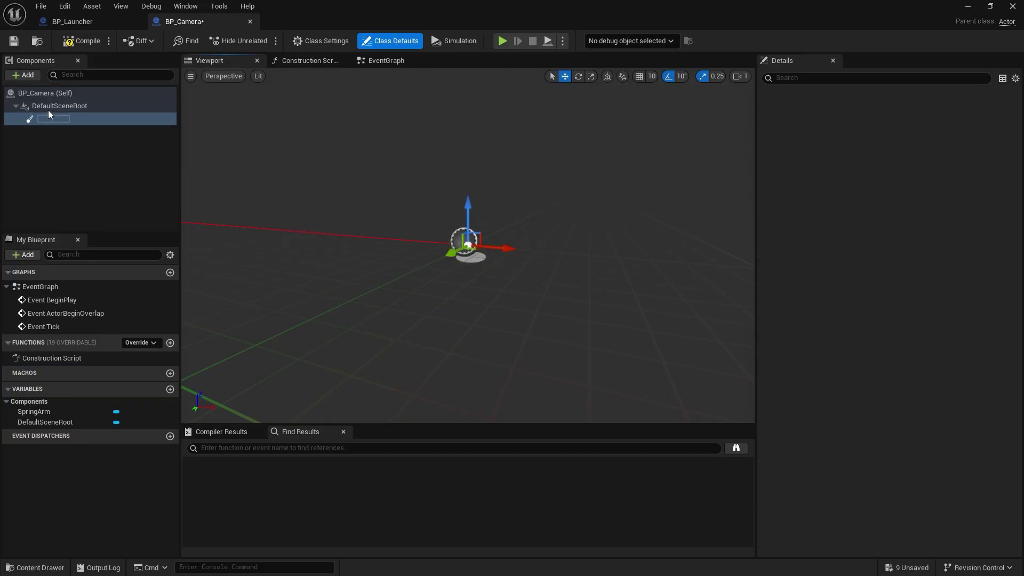
pyautogui.click(55, 156)
pyautogui.click(47, 119)
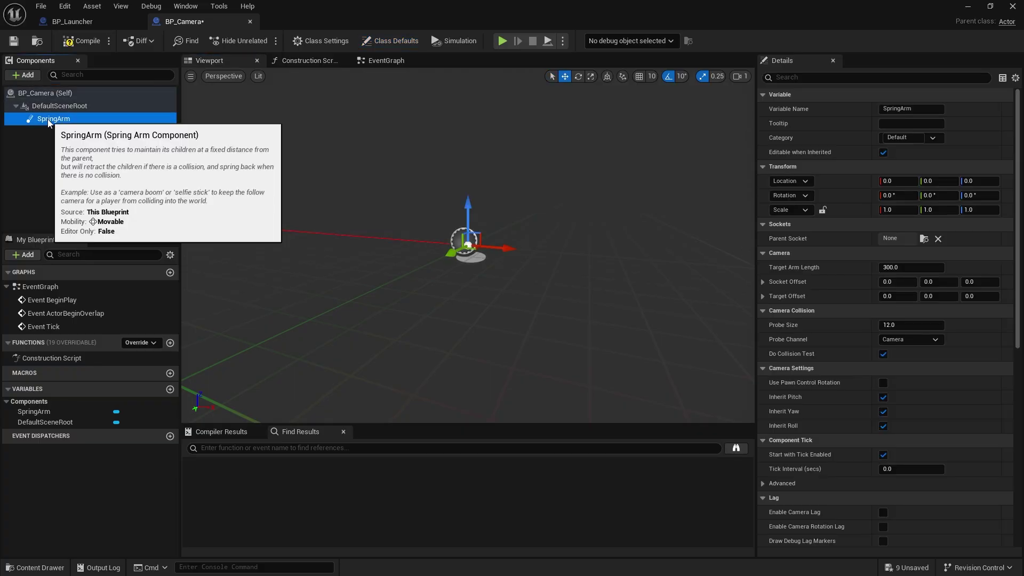
# - Add a Camera component as a child of the SpringArm in BP_Camera
pyautogui.click(24, 76)
pyautogui.write('ca')
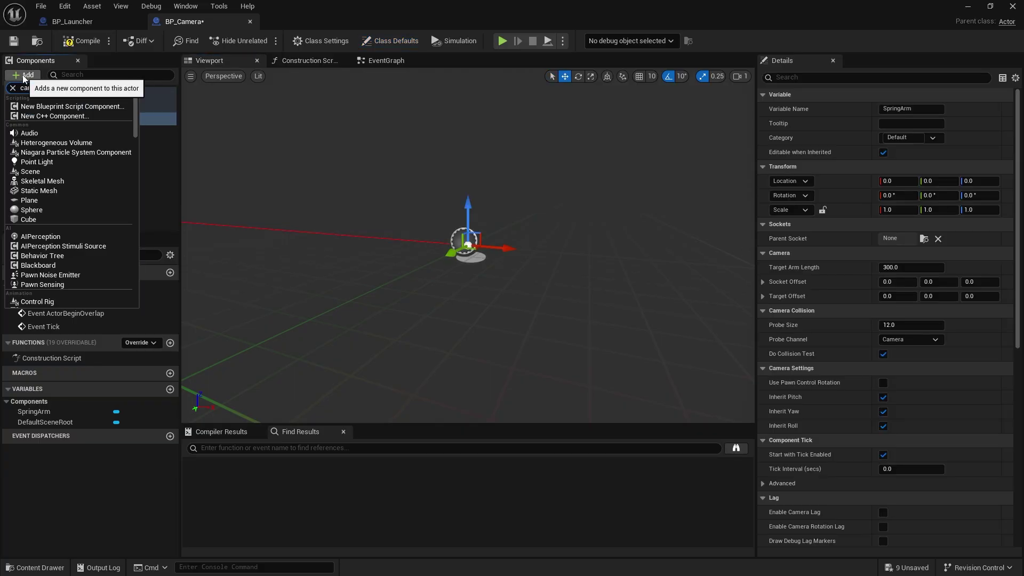
pyautogui.write('mera')
pyautogui.click(32, 117)
pyautogui.moveTo(393, 265)
pyautogui.mouseDown(button='right')
pyautogui.moveTo(376, 294)
pyautogui.moveTo(381, 273)
pyautogui.mouseUp(button='right')
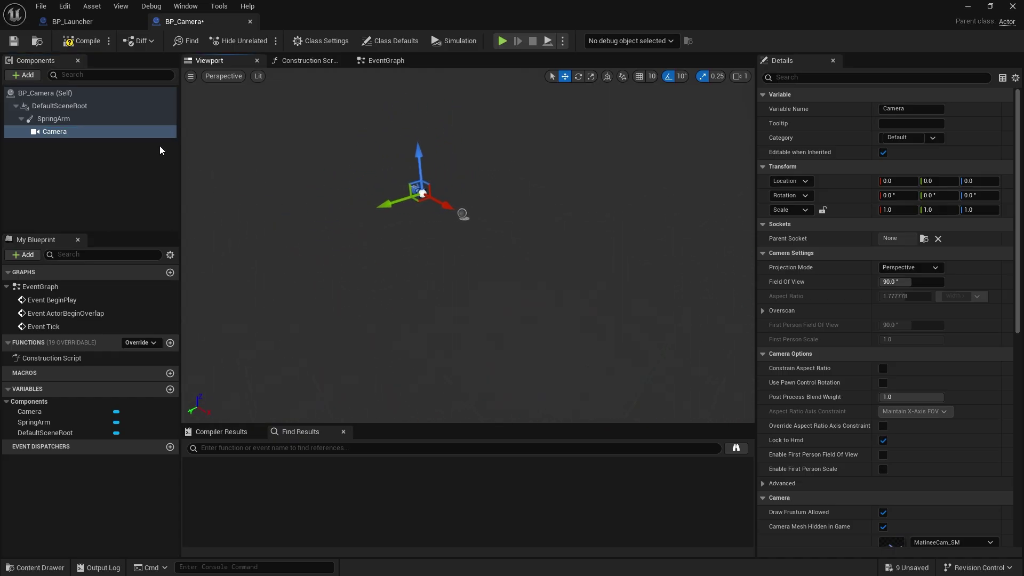
# - Rotate the SpringArm to a pitch of -50°, set its Target Arm Length to 2000, and compile and save the blueprint
pyautogui.click(53, 119)
pyautogui.press('e')
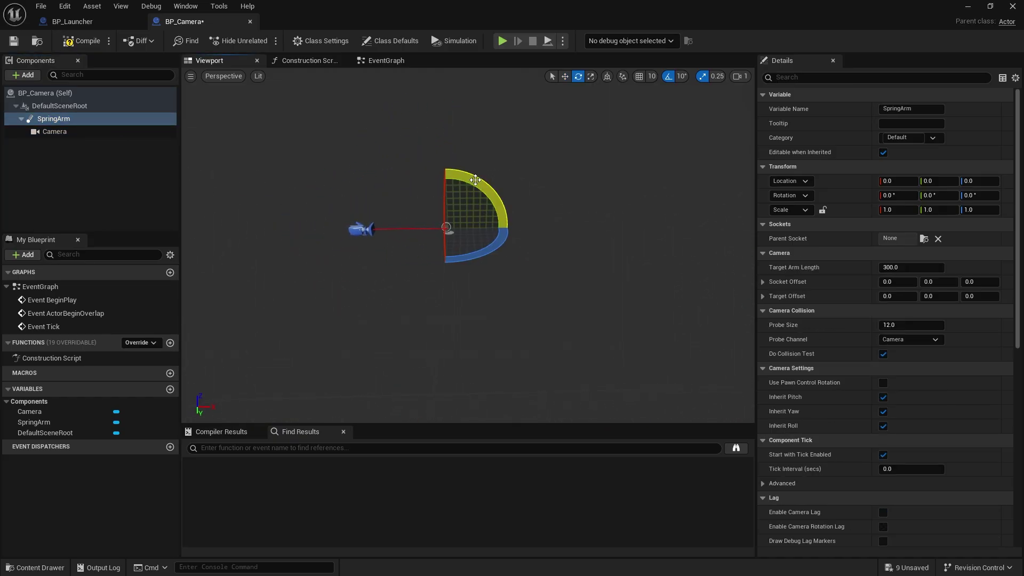
pyautogui.moveTo(476, 180); pyautogui.dragTo(498, 197)
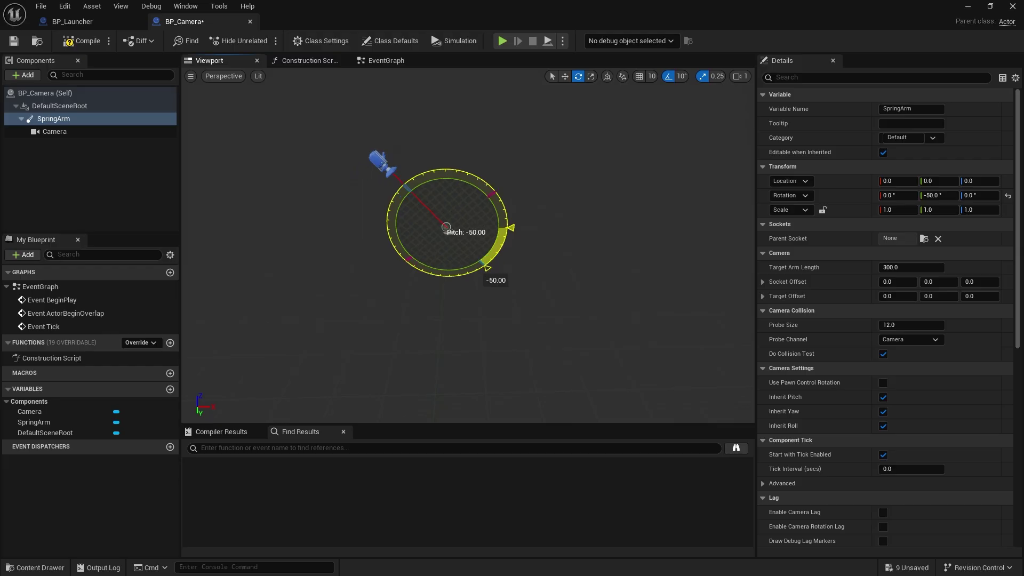
pyautogui.moveTo(502, 220); pyautogui.dragTo(502, 221)
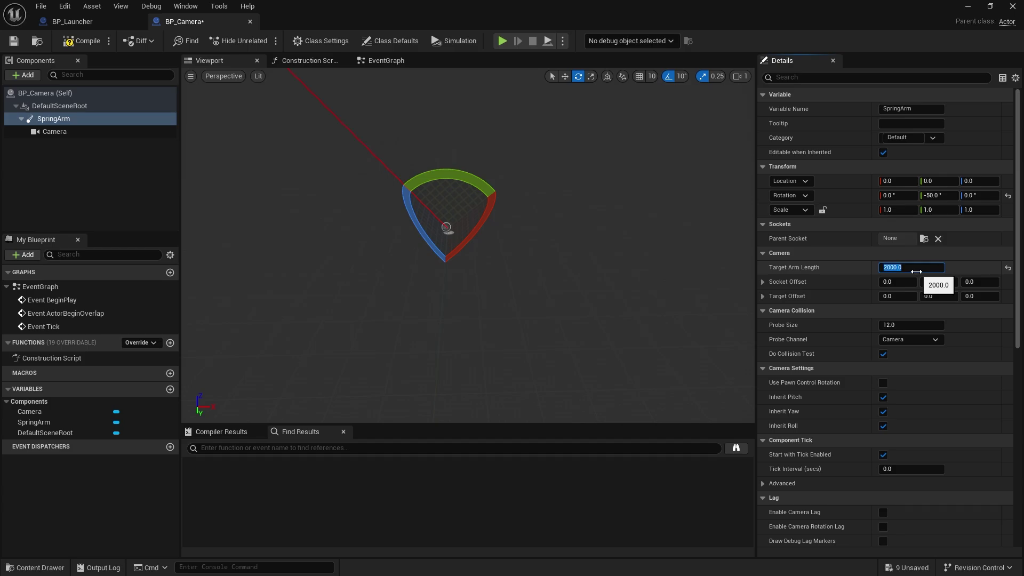
pyautogui.click(69, 42)
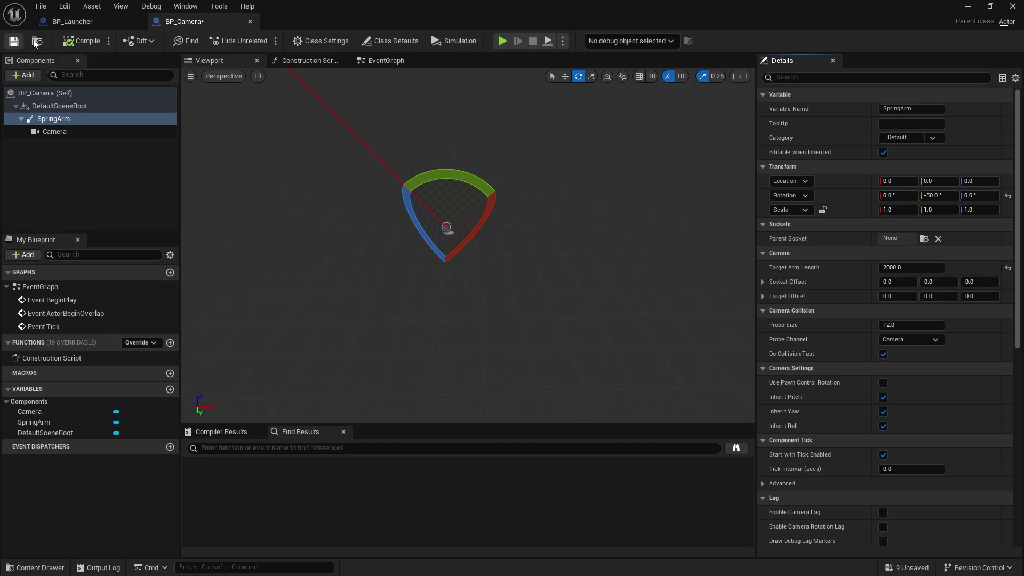
# - Add a Get Player Controller node near Event BeginPlay in BP_Camera's event graph
pyautogui.click(382, 60)
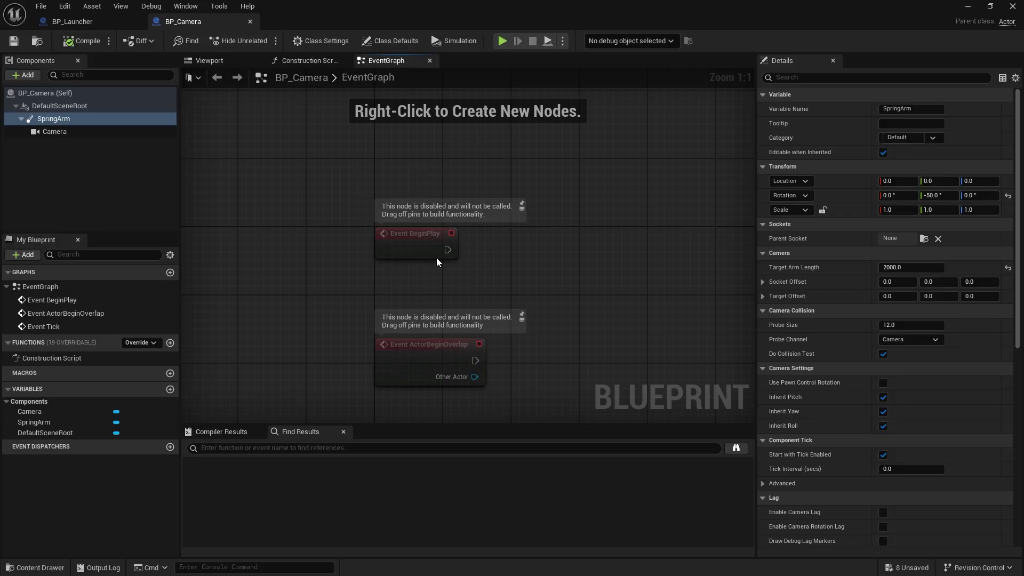
pyautogui.click(521, 177)
pyautogui.rightClick(424, 247)
pyautogui.write('ge')
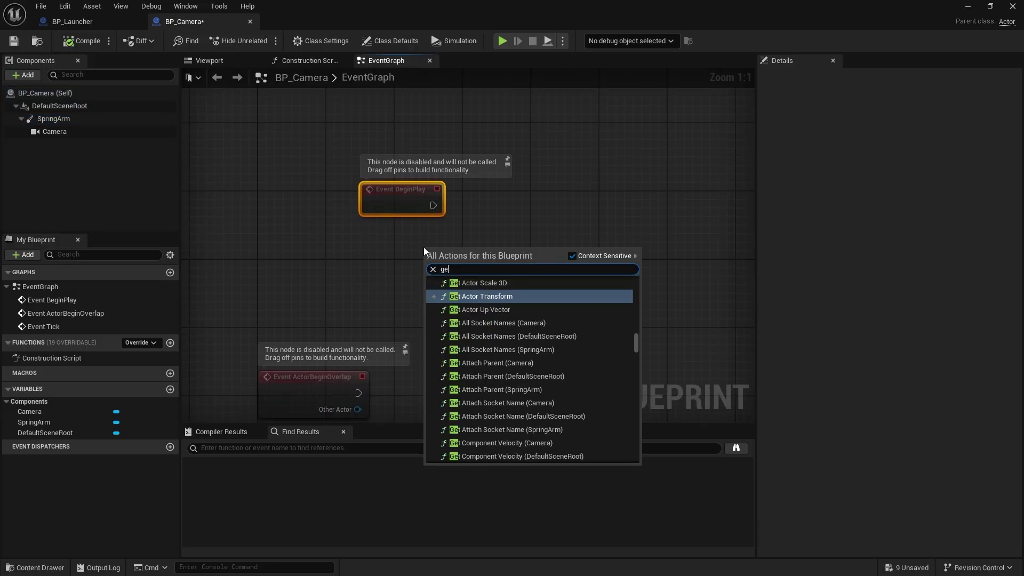
pyautogui.write('t player c')
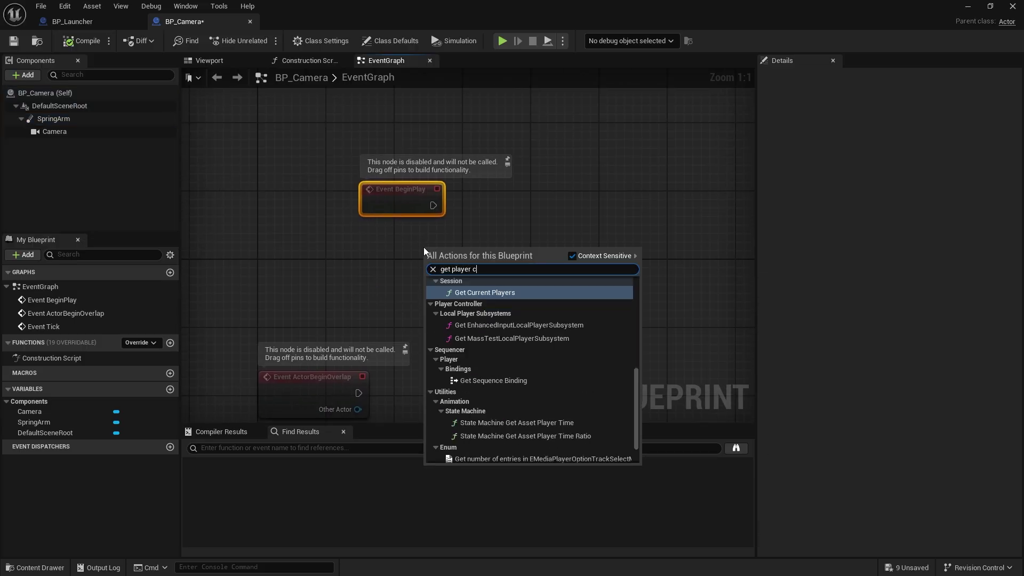
pyautogui.write('ontrol')
pyautogui.press('Return')
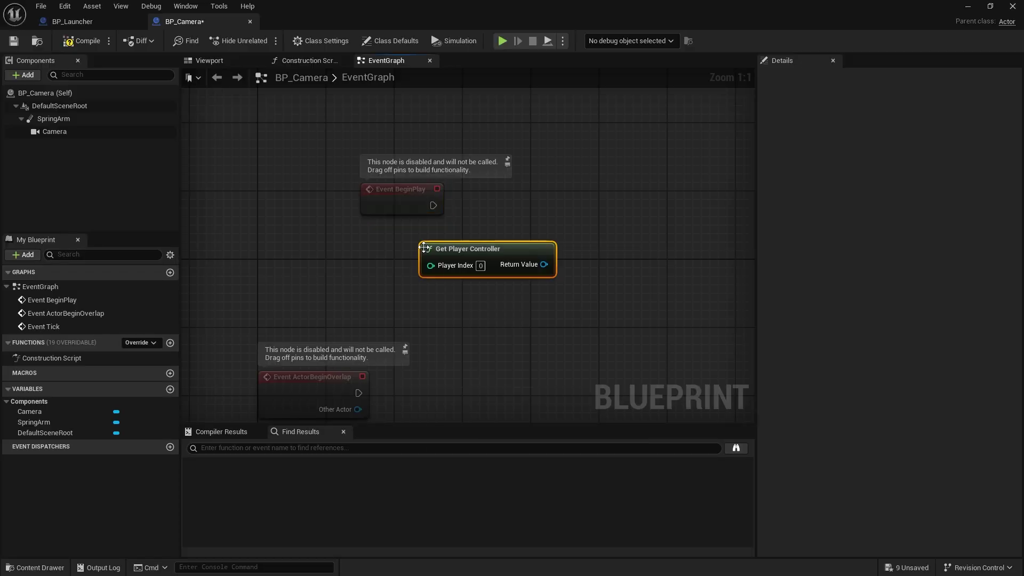
# - Add Set View Target with Blend from the player controller's return value and execute it from Event BeginPlay
pyautogui.moveTo(430, 247); pyautogui.dragTo(318, 248)
pyautogui.moveTo(422, 265); pyautogui.dragTo(504, 216)
pyautogui.write('set view target')
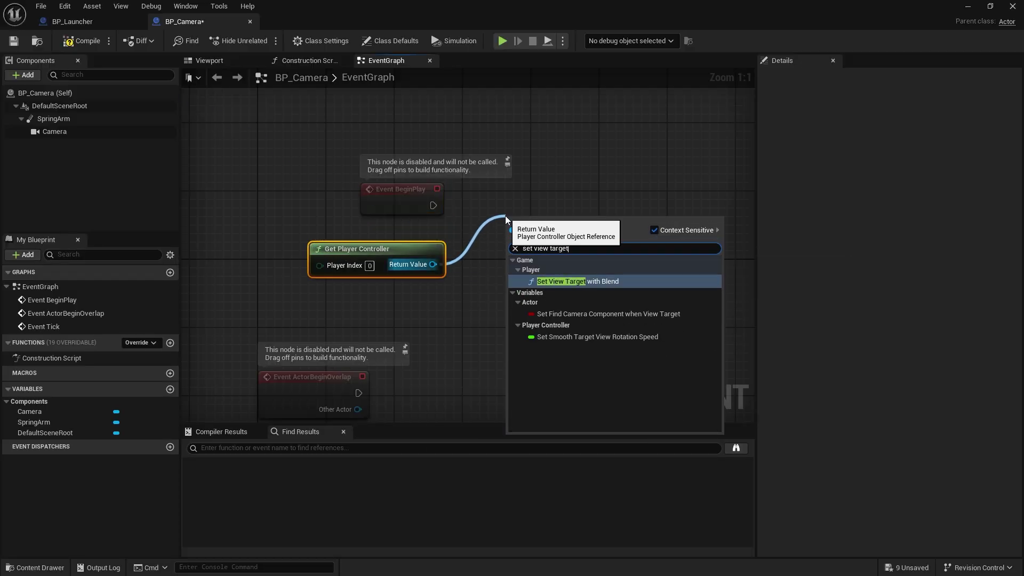
pyautogui.press('Return')
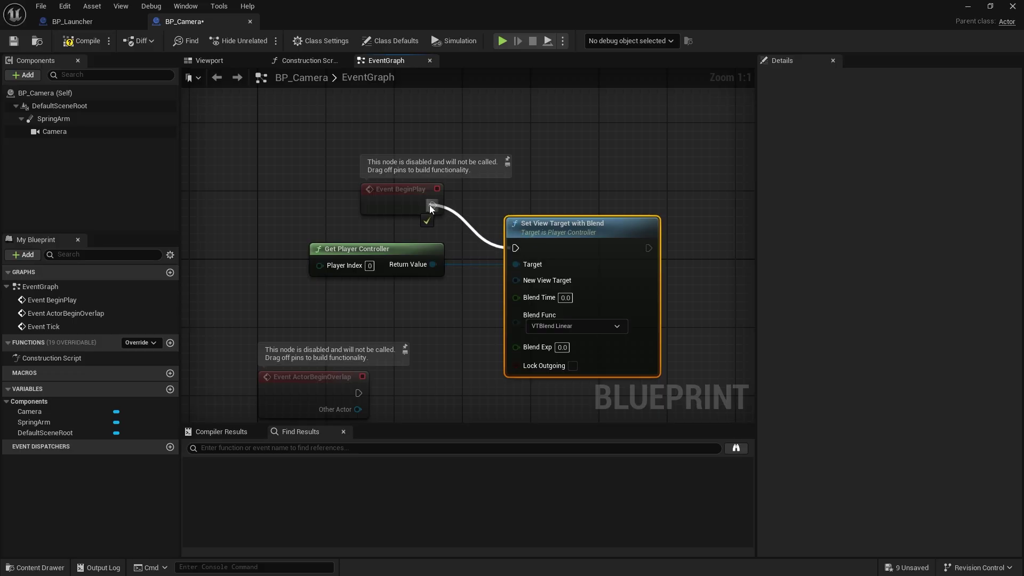
pyautogui.moveTo(433, 206); pyautogui.dragTo(516, 247)
pyautogui.moveTo(561, 224); pyautogui.dragTo(579, 182)
# - Feed a Self reference into New View Target, compile BP_Camera, and return to the MAP_Pinball level
pyautogui.moveTo(532, 238); pyautogui.dragTo(411, 307)
pyautogui.write('self')
pyautogui.press('Return')
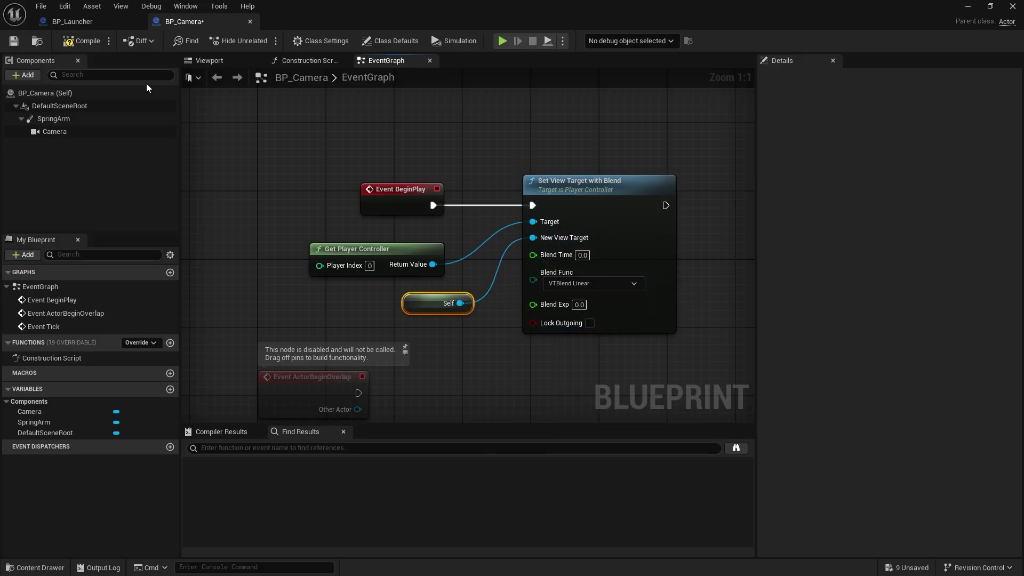
pyautogui.click(88, 41)
pyautogui.click(968, 6)
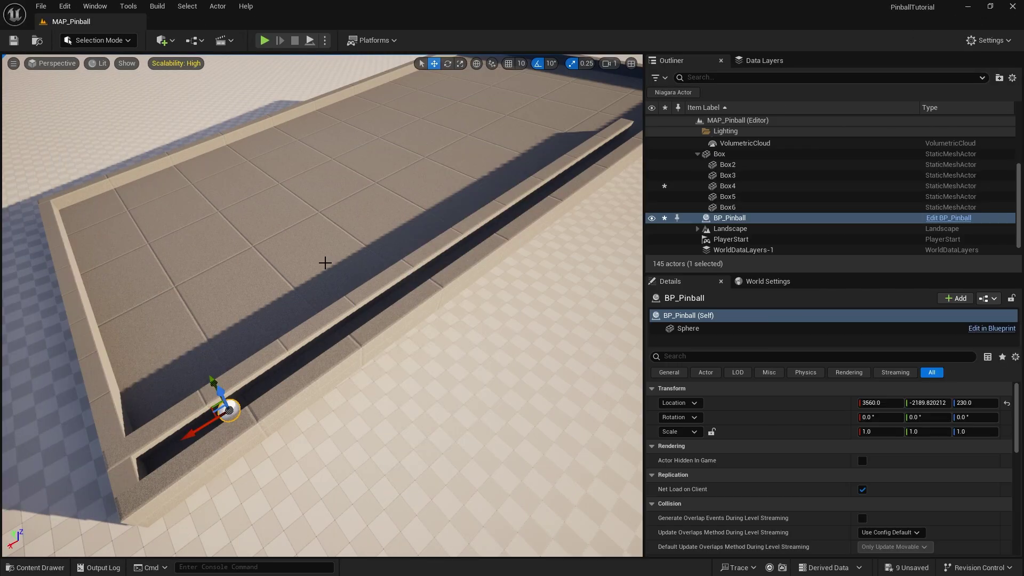
# - Place BP_Camera in the level above the pinball table and rotate it 180° in yaw
pyautogui.click(39, 568)
pyautogui.moveTo(212, 347); pyautogui.dragTo(242, 238)
pyautogui.moveTo(233, 203); pyautogui.dragTo(232, 191)
pyautogui.moveTo(232, 191); pyautogui.dragTo(232, 133, button='right')
pyautogui.press('e')
pyautogui.moveTo(228, 426); pyautogui.dragTo(310, 365)
pyautogui.moveTo(233, 447); pyautogui.dragTo(319, 410, button='right')
pyautogui.press('d')
# - Move BP_Camera to about X 2659 and Z 939, then play-test the view and stop the session
pyautogui.press('w')
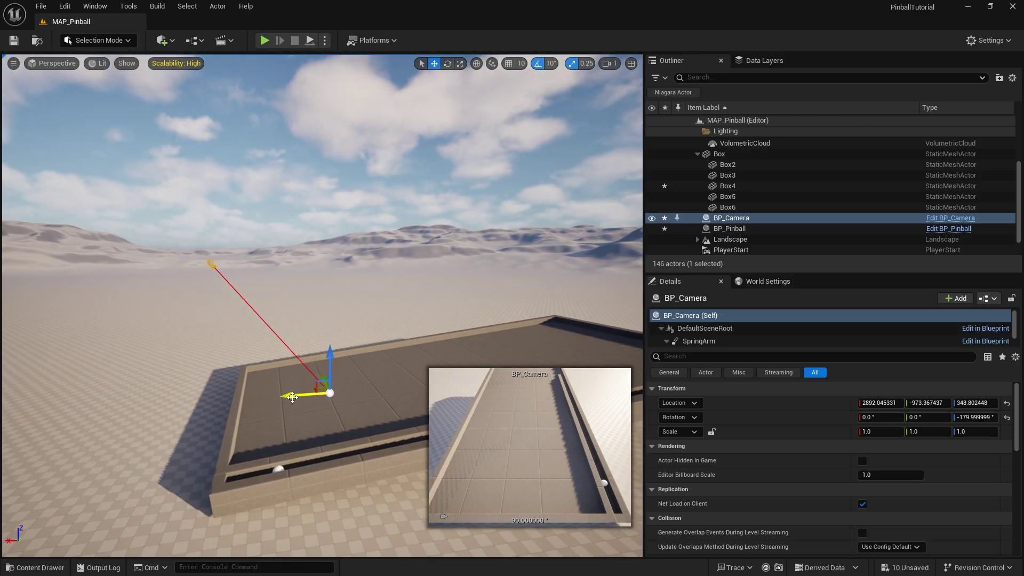
pyautogui.moveTo(293, 397); pyautogui.dragTo(312, 396)
pyautogui.moveTo(348, 358); pyautogui.dragTo(353, 315)
pyautogui.moveTo(353, 315); pyautogui.dragTo(361, 339, button='right')
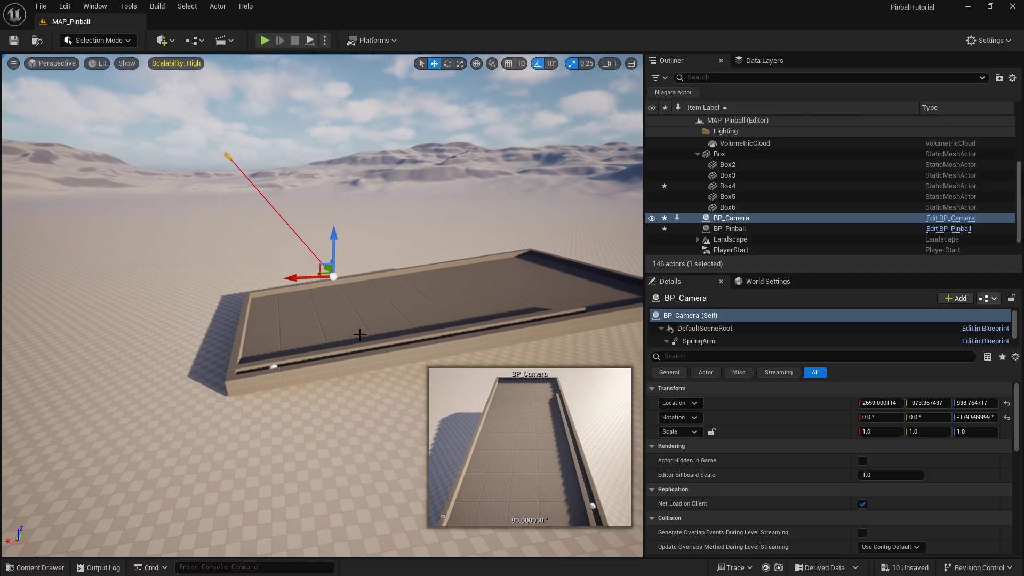
pyautogui.click(264, 40)
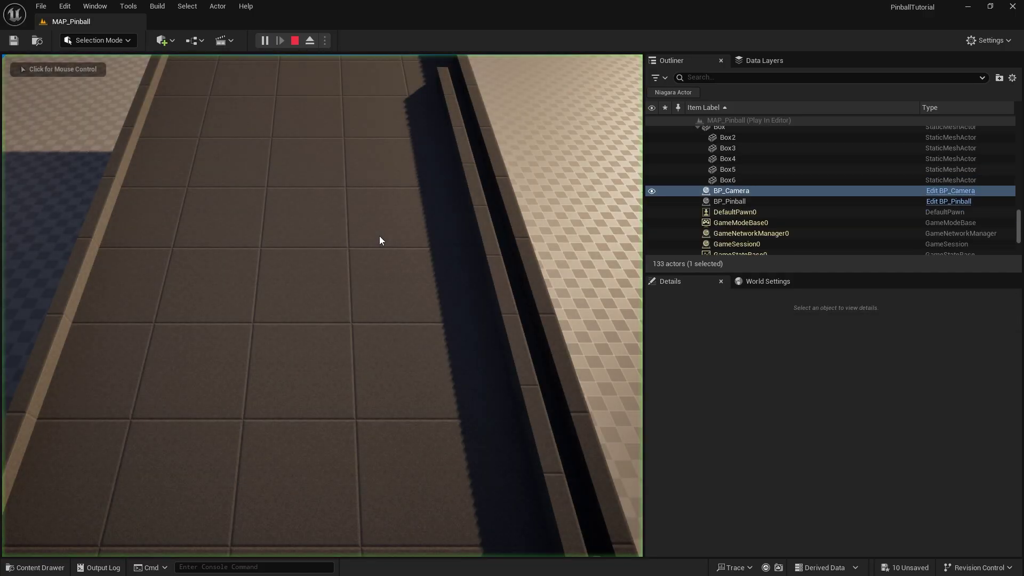
pyautogui.press('Escape')
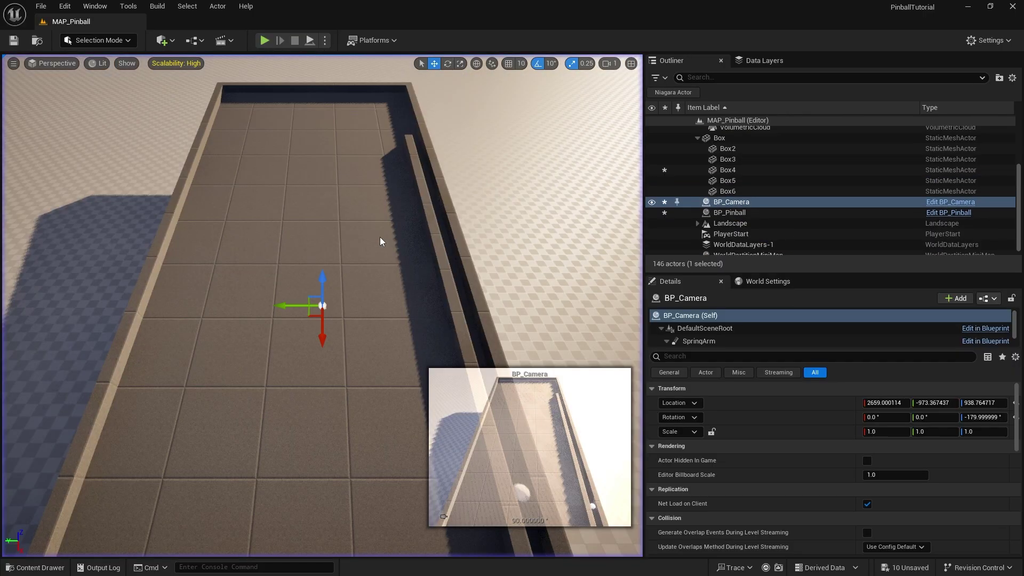
# - Move BP_Camera back along X to about 3534, then play-test the framing and stop the session
pyautogui.moveTo(380, 236); pyautogui.dragTo(298, 249, button='right')
pyautogui.moveTo(303, 293); pyautogui.dragTo(242, 322)
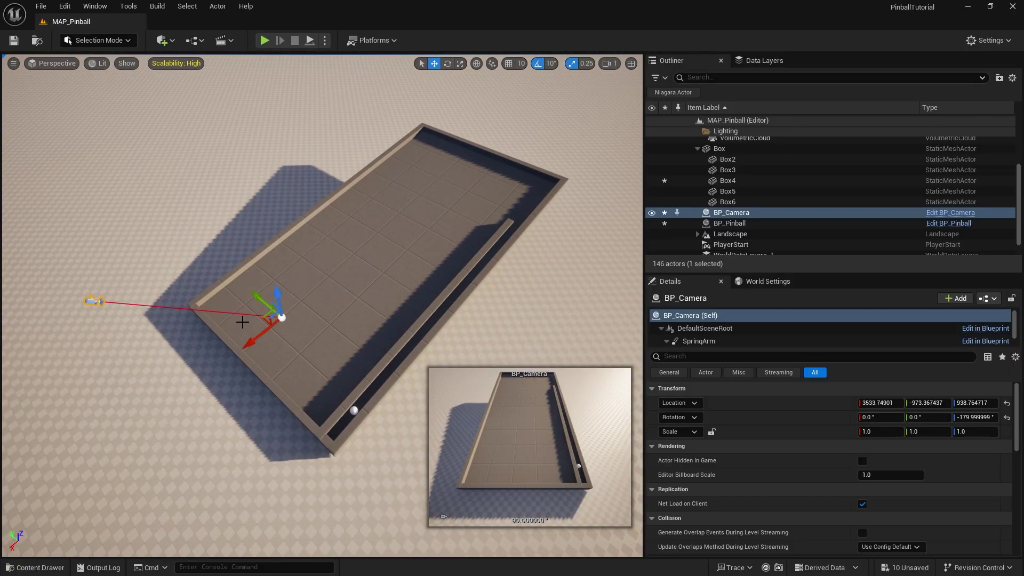
pyautogui.click(265, 41)
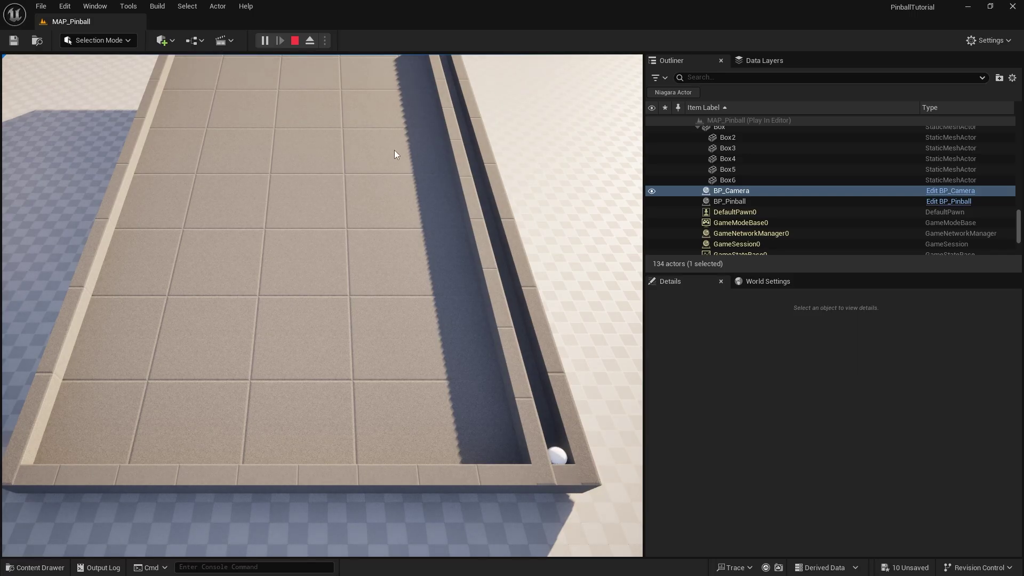
pyautogui.click(294, 40)
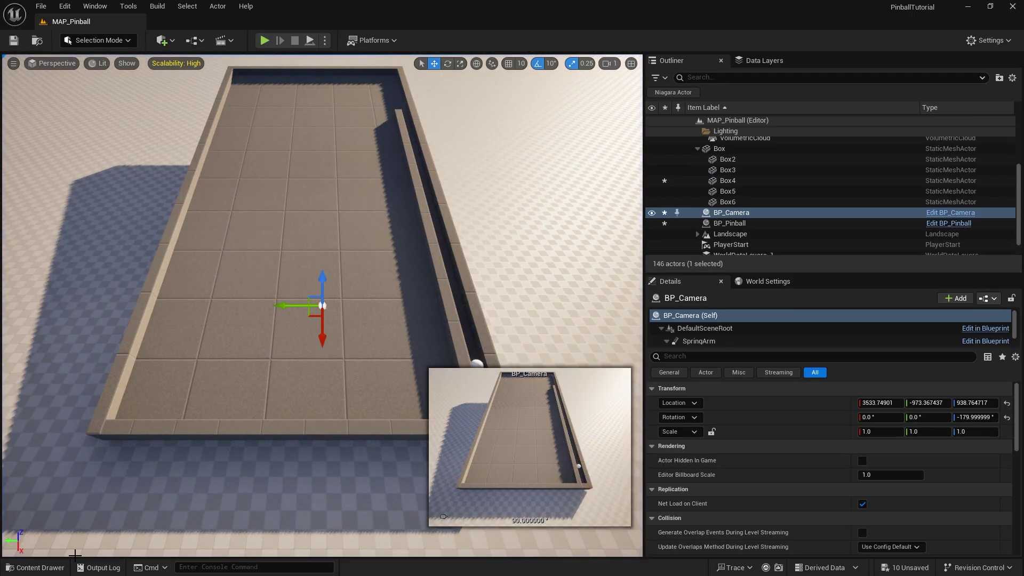
# - Open BP_Launcher and make room in its graph by moving Add Impulse and the Arrow, Get Forward Vector and multiply nodes
pyautogui.click(35, 567)
pyautogui.doubleClick(208, 344)
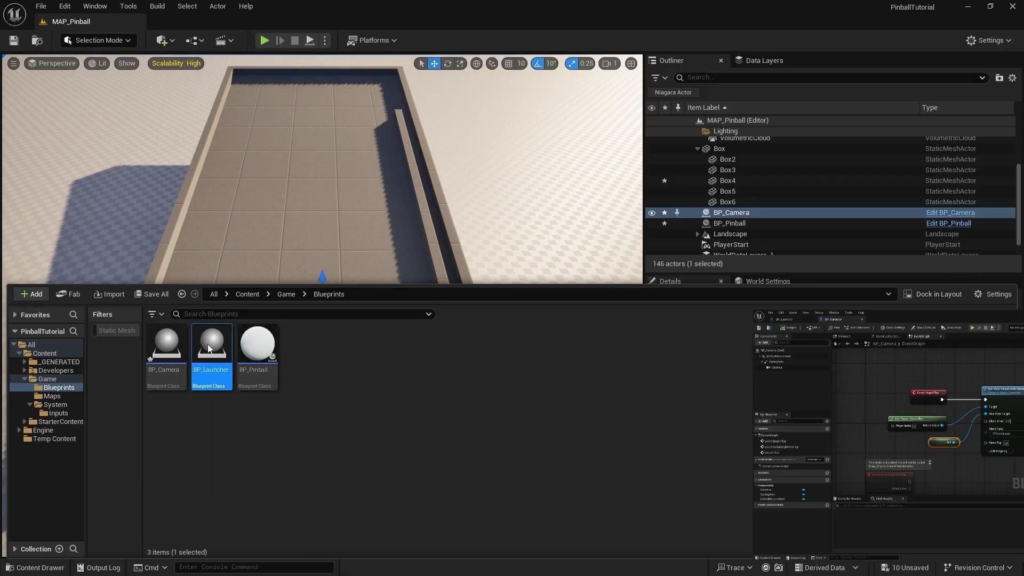
pyautogui.moveTo(404, 224); pyautogui.dragTo(525, 322, button='right')
pyautogui.moveTo(541, 237); pyautogui.dragTo(362, 250, button='right')
pyautogui.moveTo(547, 150); pyautogui.dragTo(693, 151)
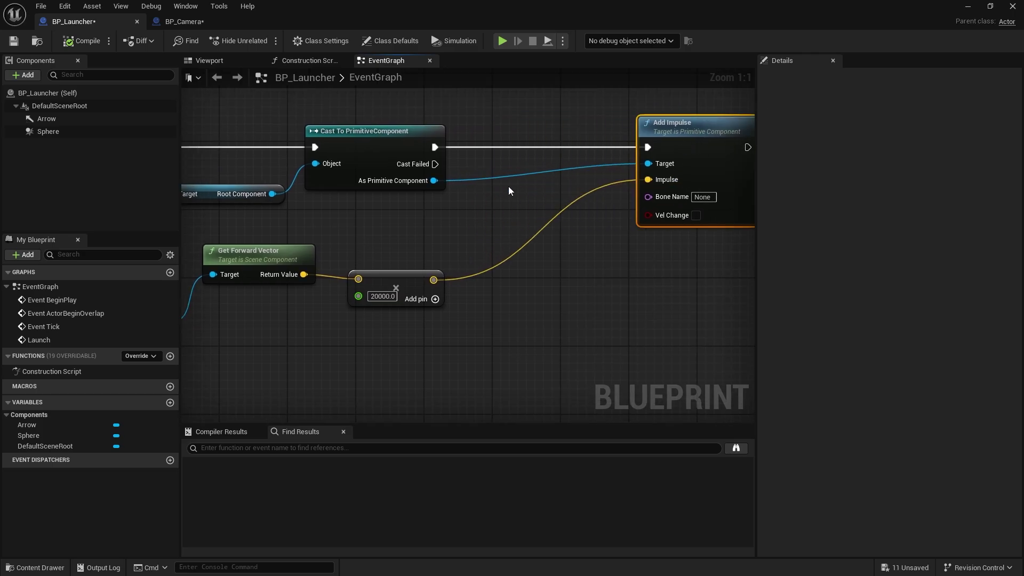
pyautogui.moveTo(437, 231); pyautogui.dragTo(518, 226, button='right')
pyautogui.moveTo(464, 332); pyautogui.dragTo(250, 240)
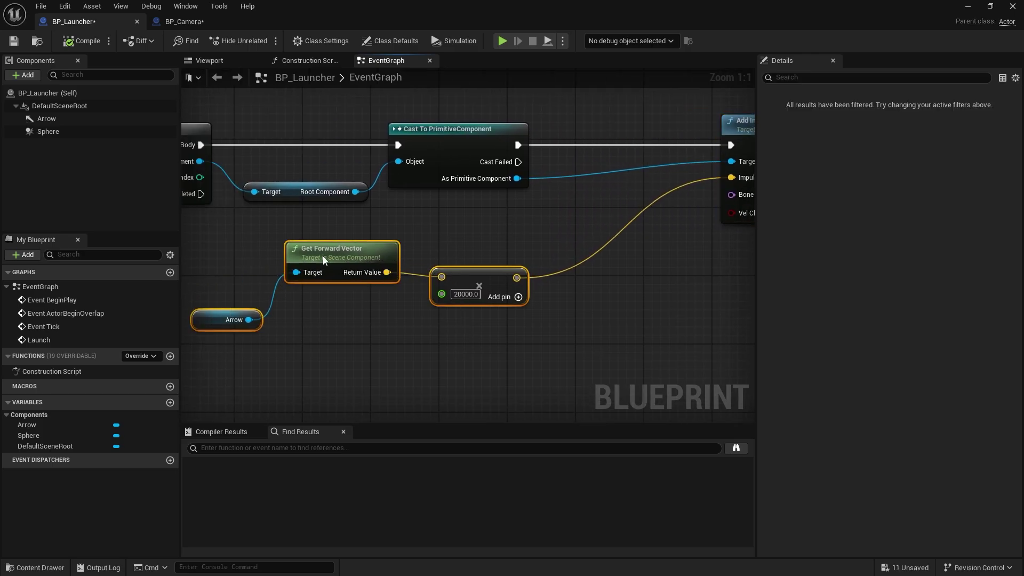
pyautogui.moveTo(323, 259); pyautogui.dragTo(408, 249)
# - Add a Get Mass node from As Primitive Component and connect it to a new third pin on the multiply node
pyautogui.moveTo(509, 196); pyautogui.dragTo(402, 196, button='right')
pyautogui.moveTo(411, 179); pyautogui.dragTo(383, 345)
pyautogui.write('get mass')
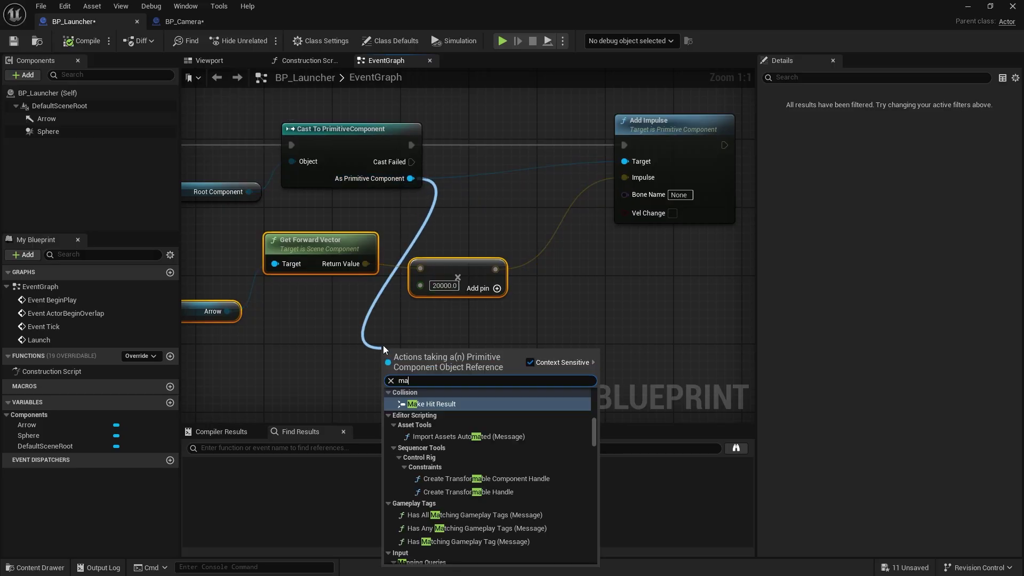
pyautogui.press('Return')
pyautogui.moveTo(403, 354); pyautogui.dragTo(300, 303)
pyautogui.click(488, 293)
pyautogui.moveTo(373, 324); pyautogui.dragTo(420, 303)
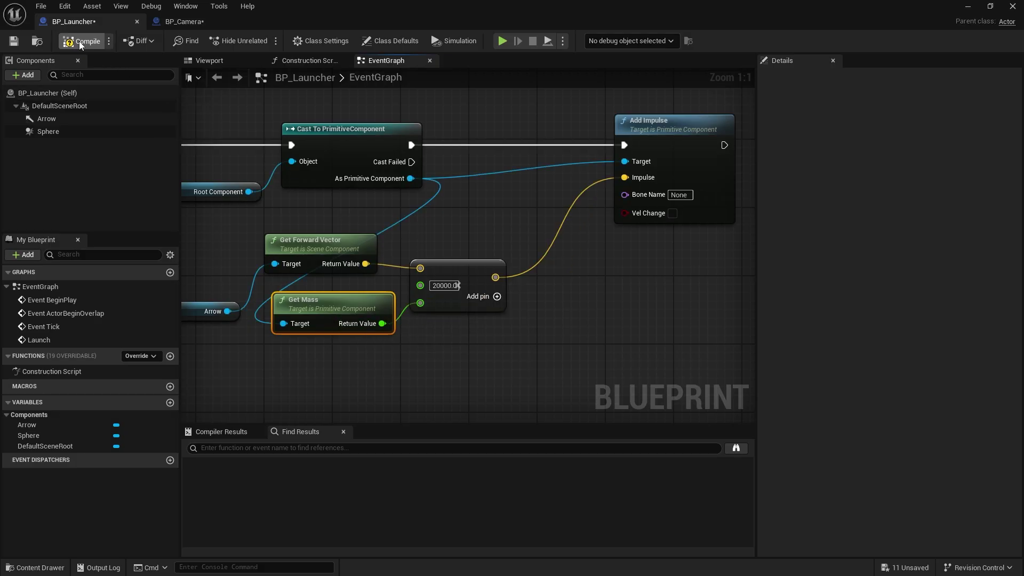
# - Switch back to the MAP_Pinball level and play-test the ball's behavior, ending the session
pyautogui.click(972, 7)
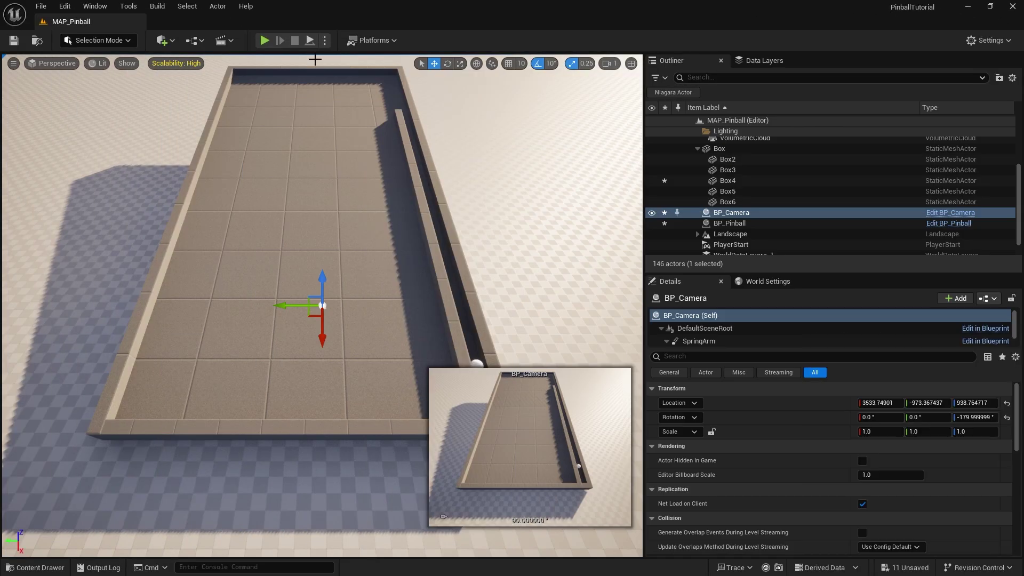
pyautogui.click(265, 40)
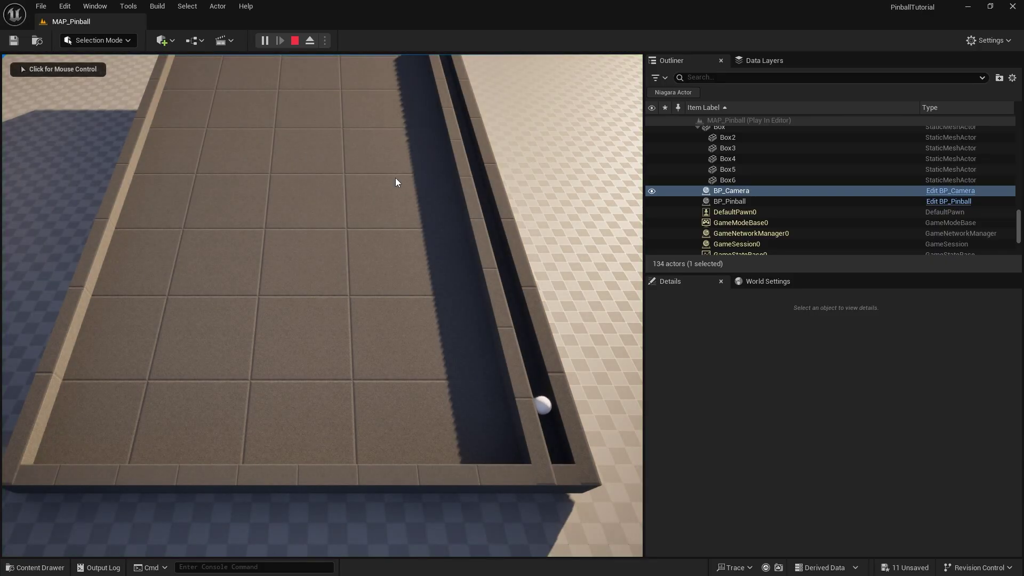
pyautogui.click(295, 40)
# - Place BP_Launcher in the level at the closed lower end of the ball lane
pyautogui.moveTo(195, 525)
pyautogui.mouseDown(button='right')
pyautogui.moveTo(237, 532)
pyautogui.moveTo(195, 525)
pyautogui.mouseUp(button='right')
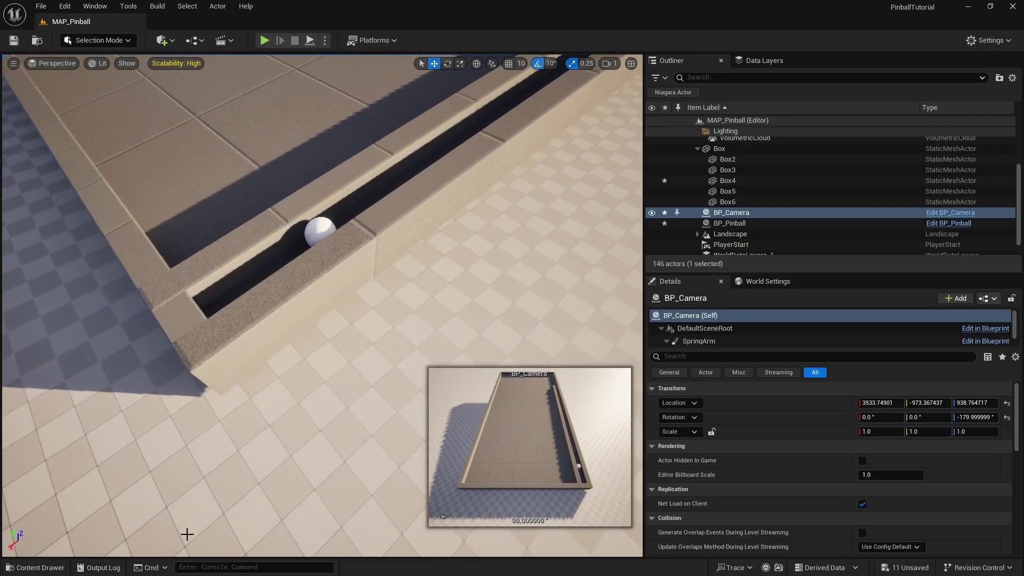
pyautogui.click(38, 568)
pyautogui.click(283, 443)
pyautogui.moveTo(209, 347); pyautogui.dragTo(219, 227)
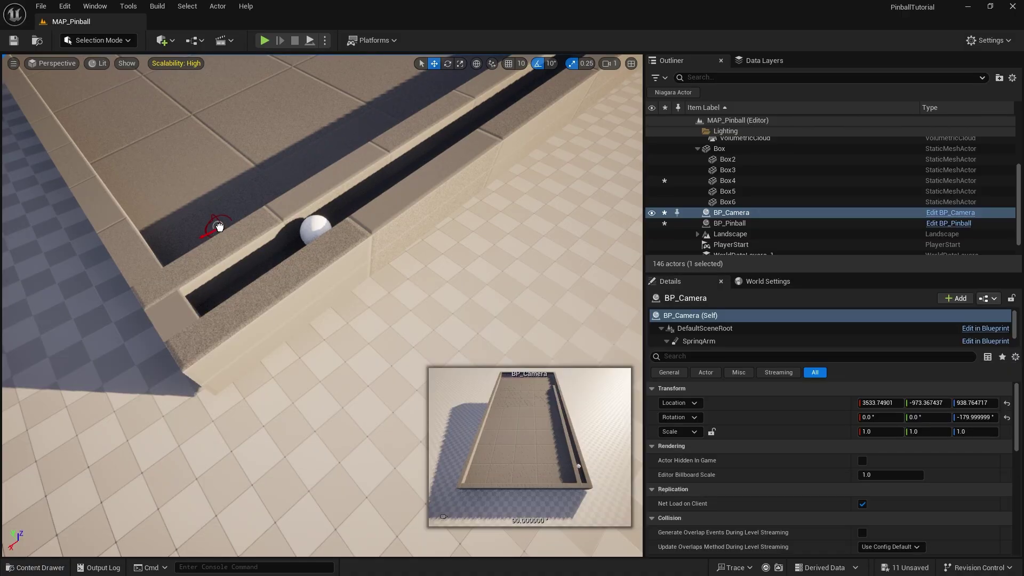
pyautogui.moveTo(214, 303); pyautogui.dragTo(215, 302)
pyautogui.moveTo(473, 316)
pyautogui.mouseDown(button='right')
pyautogui.moveTo(464, 288)
pyautogui.moveTo(427, 320)
pyautogui.moveTo(473, 316)
pyautogui.mouseUp(button='right')
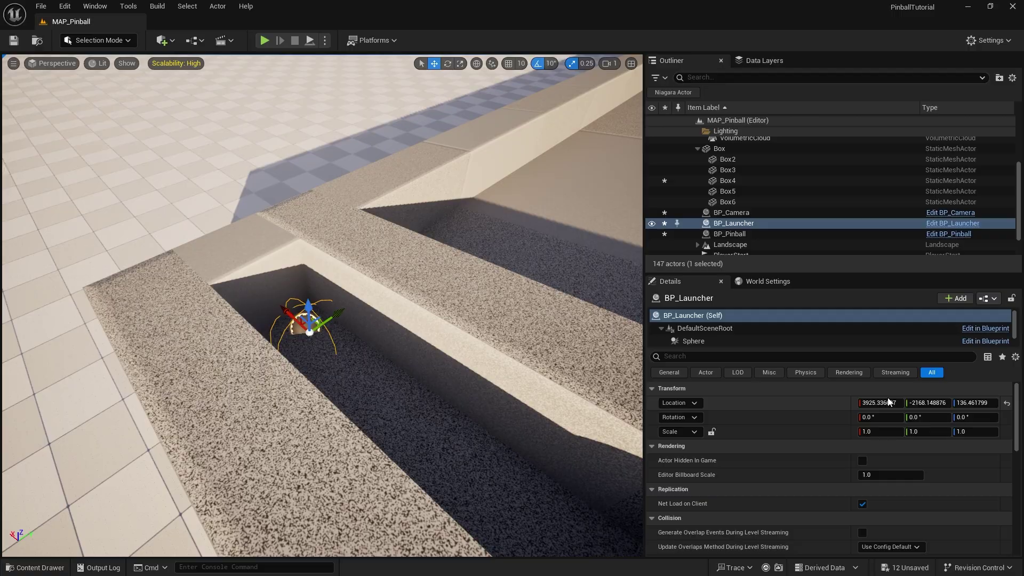
# - Match BP_Launcher to the table's tilt with a Y rotation of -6.5°, then rotate it 180° in yaw
pyautogui.click(536, 228)
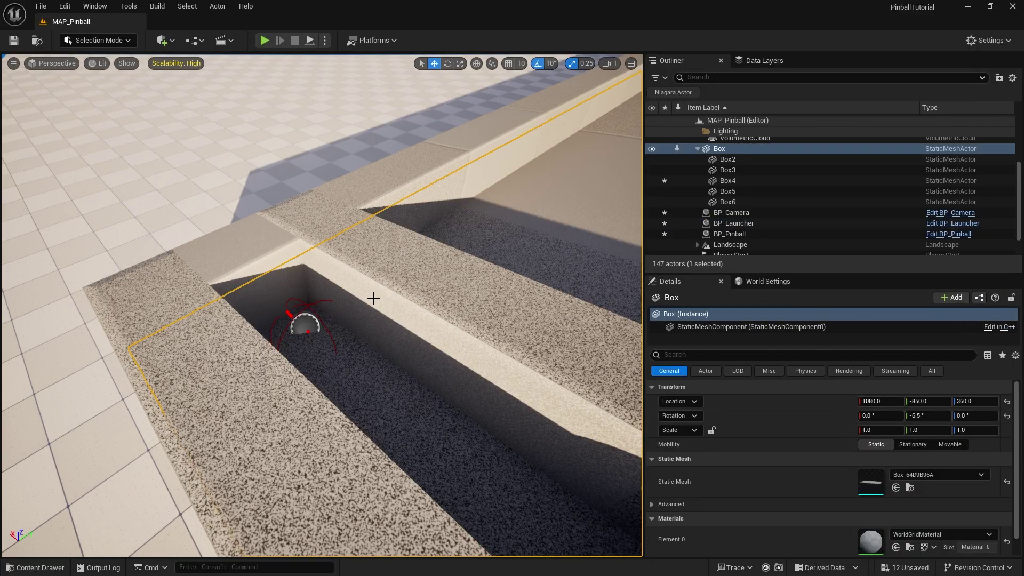
pyautogui.click(310, 320)
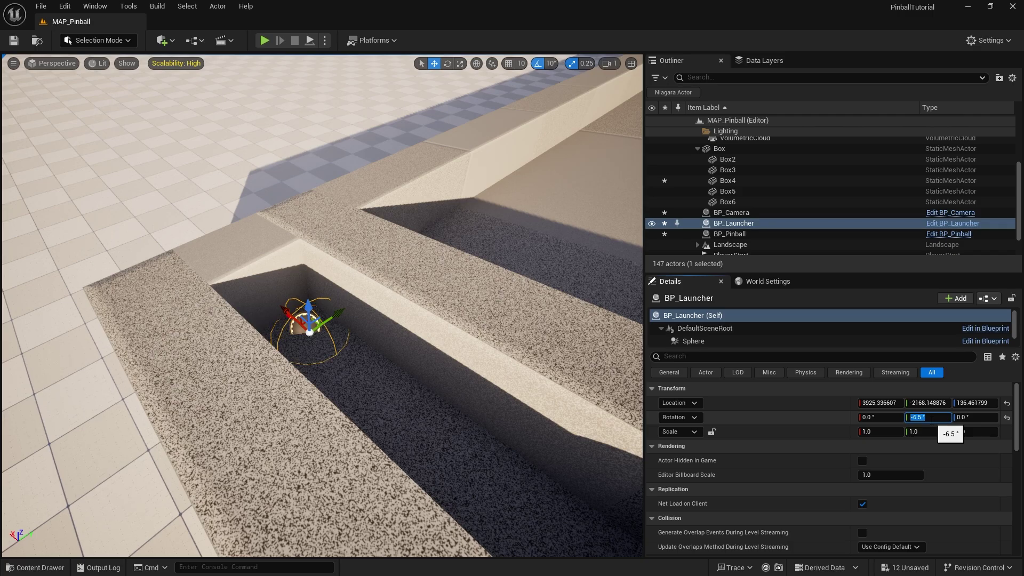
pyautogui.moveTo(373, 331); pyautogui.dragTo(469, 336, button='right')
pyautogui.press('e')
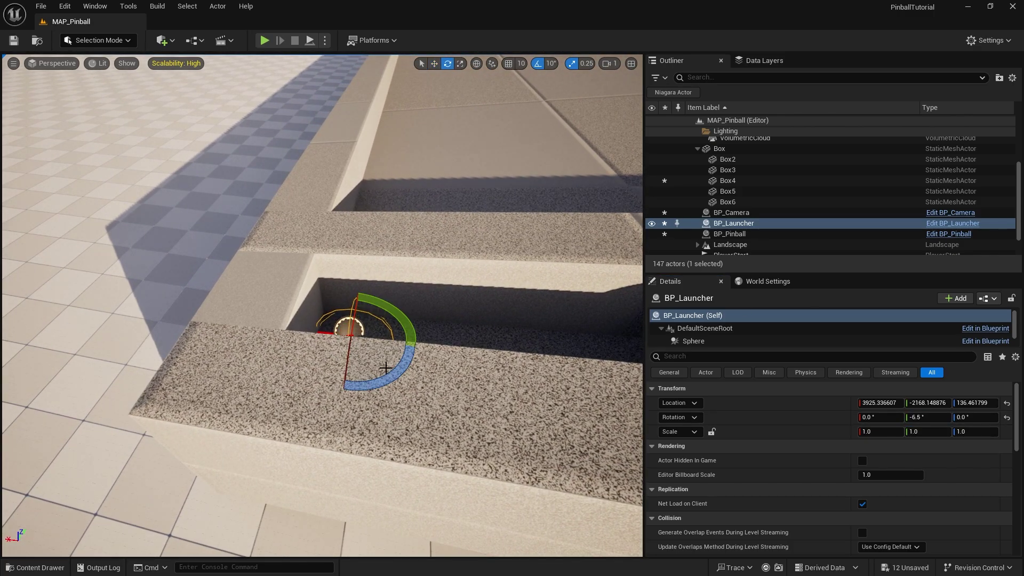
pyautogui.moveTo(384, 366); pyautogui.dragTo(421, 344)
# - Move BP_Launcher sideways within the ball lane to about Y -2188
pyautogui.moveTo(386, 377); pyautogui.dragTo(396, 412, button='right')
pyautogui.press('w')
pyautogui.moveTo(293, 332); pyautogui.dragTo(273, 332)
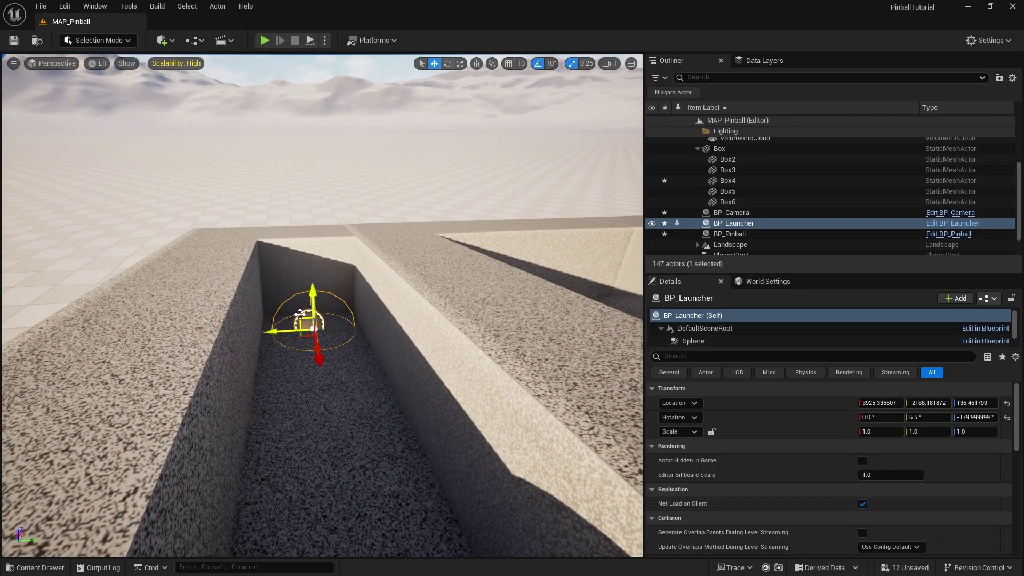
# - Raise BP_Launcher to about Z 187 in the ball lane, and play-test launching the ball, ending the session
pyautogui.moveTo(312, 292); pyautogui.dragTo(310, 246)
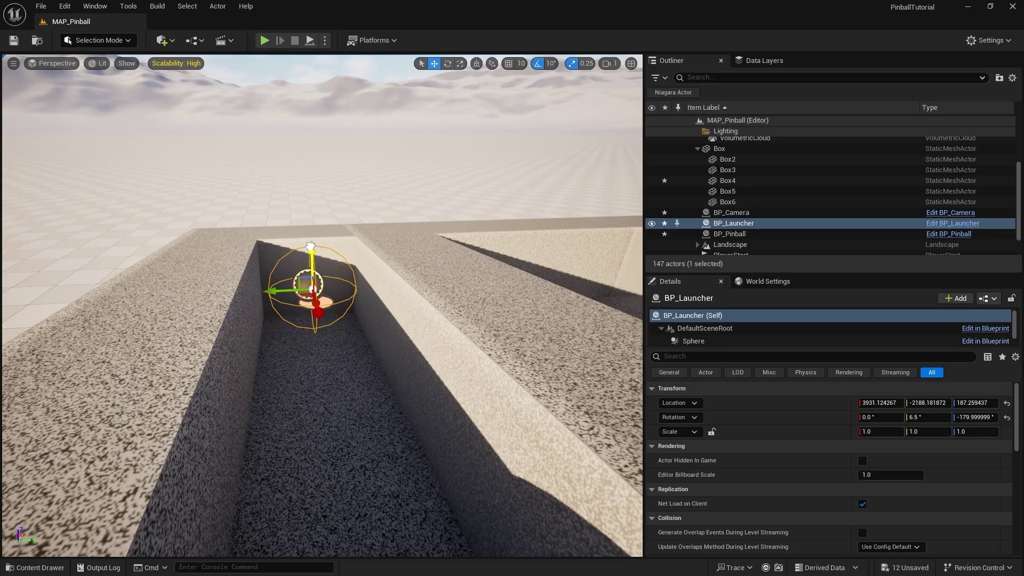
pyautogui.click(263, 40)
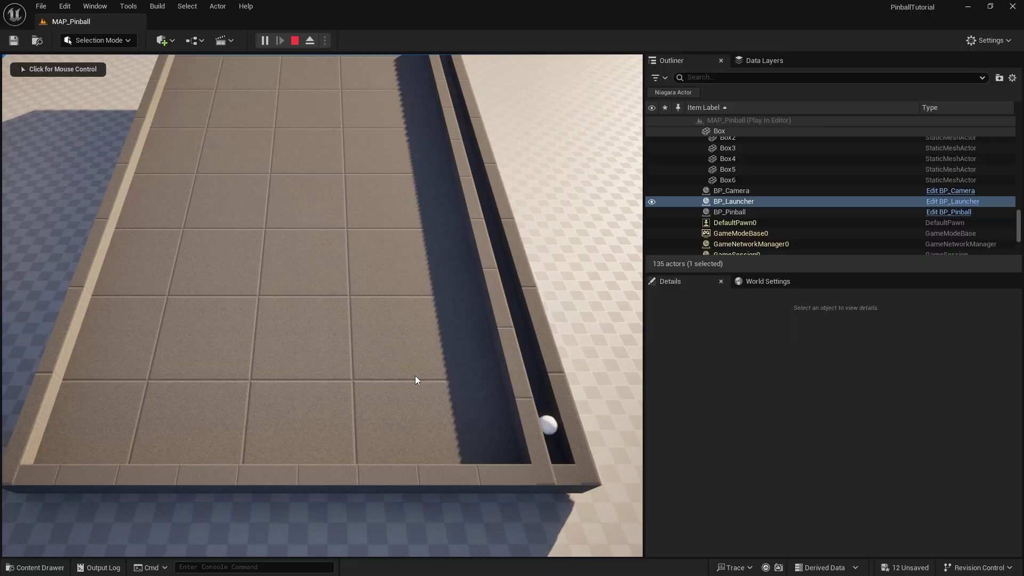
pyautogui.press('space')
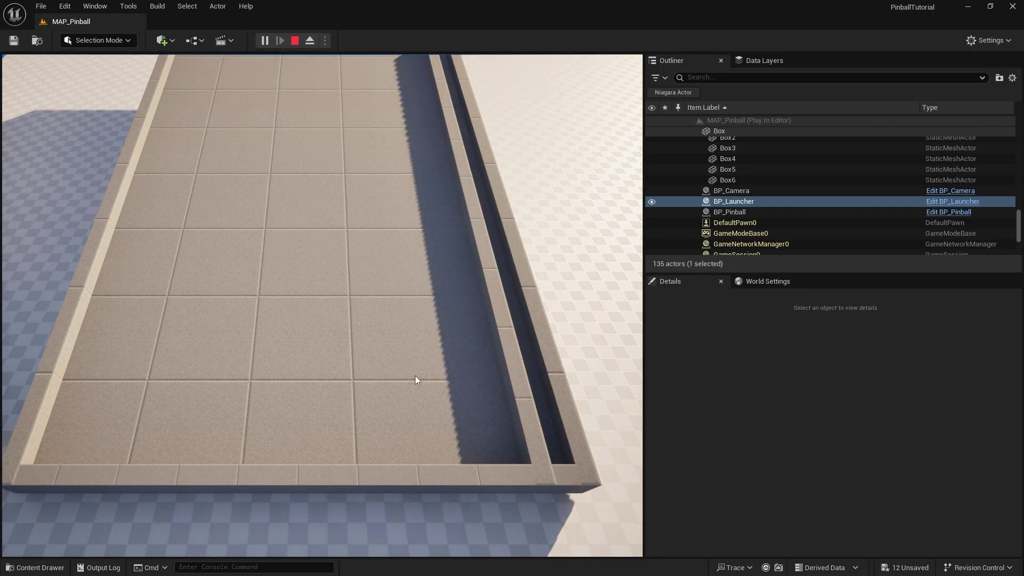
pyautogui.click(295, 41)
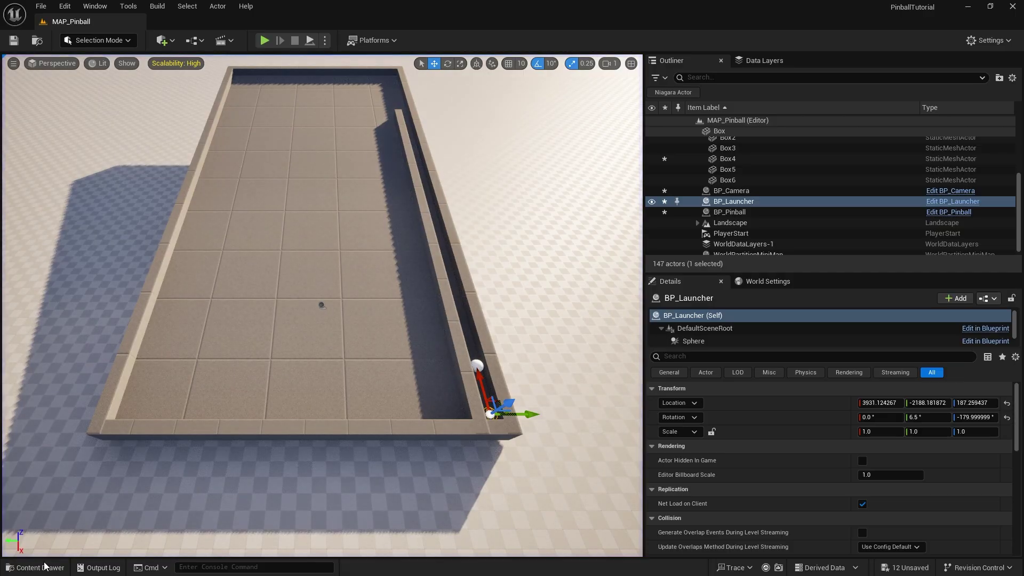
# - In BP_Launcher's event graph, set the impulse multiplier to 1000, compile, and close the Blueprint
pyautogui.click(36, 567)
pyautogui.doubleClick(212, 347)
pyautogui.click(435, 285)
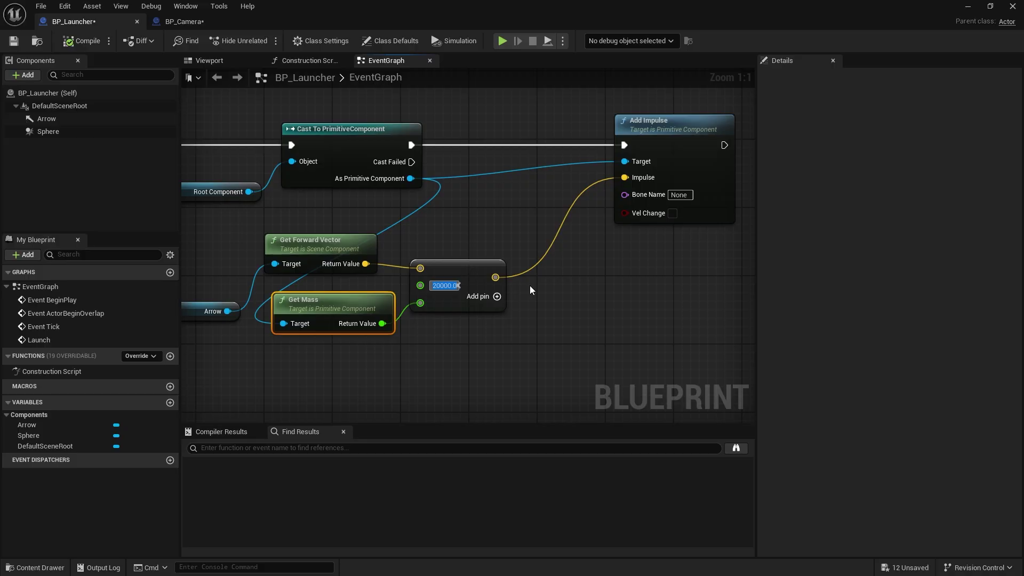
pyautogui.write('1000')
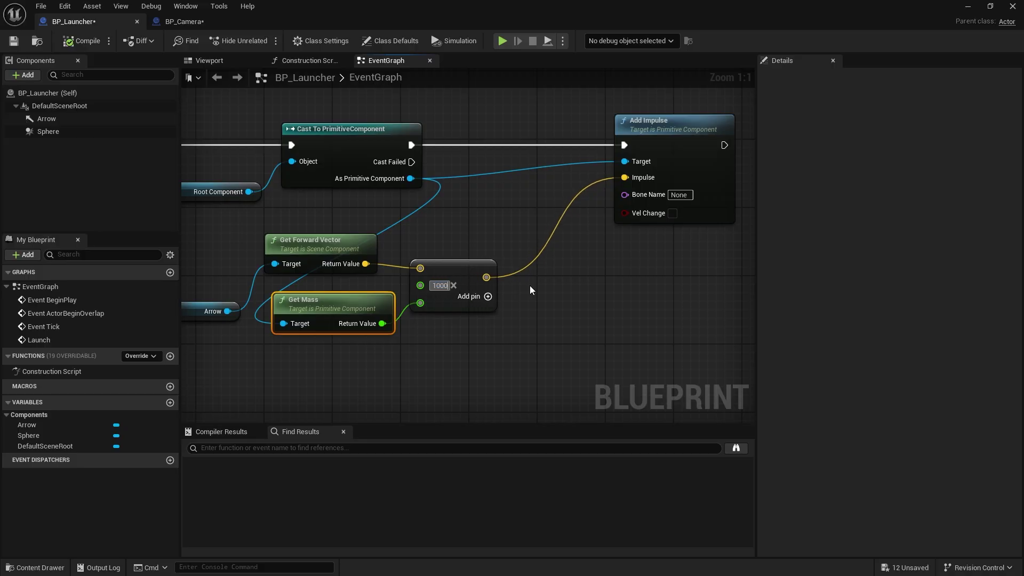
pyautogui.press('Return')
pyautogui.click(81, 40)
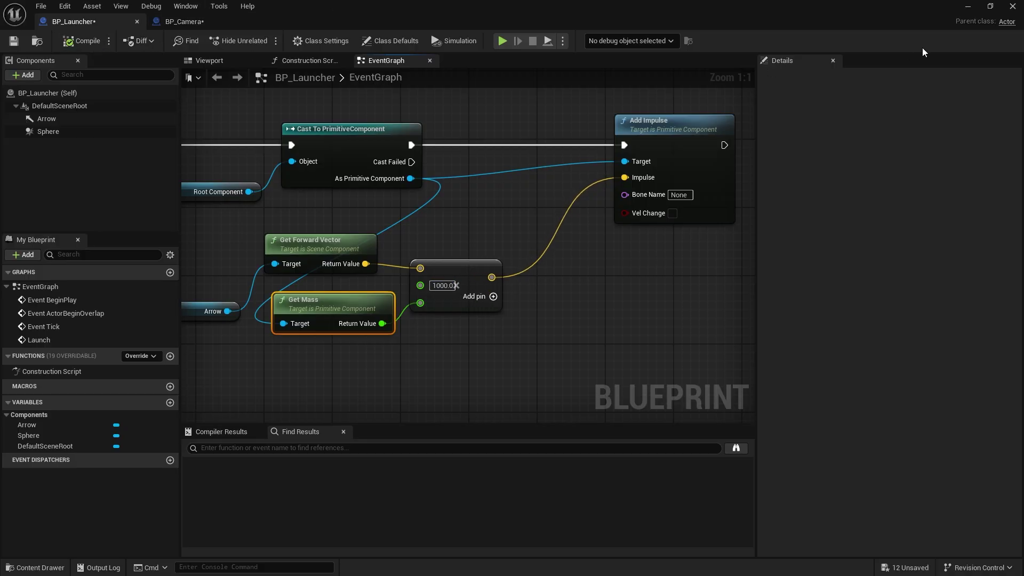
pyautogui.click(1012, 6)
# - Play-test the ball launch with the 1000 impulse multiplier and end the session
pyautogui.click(265, 40)
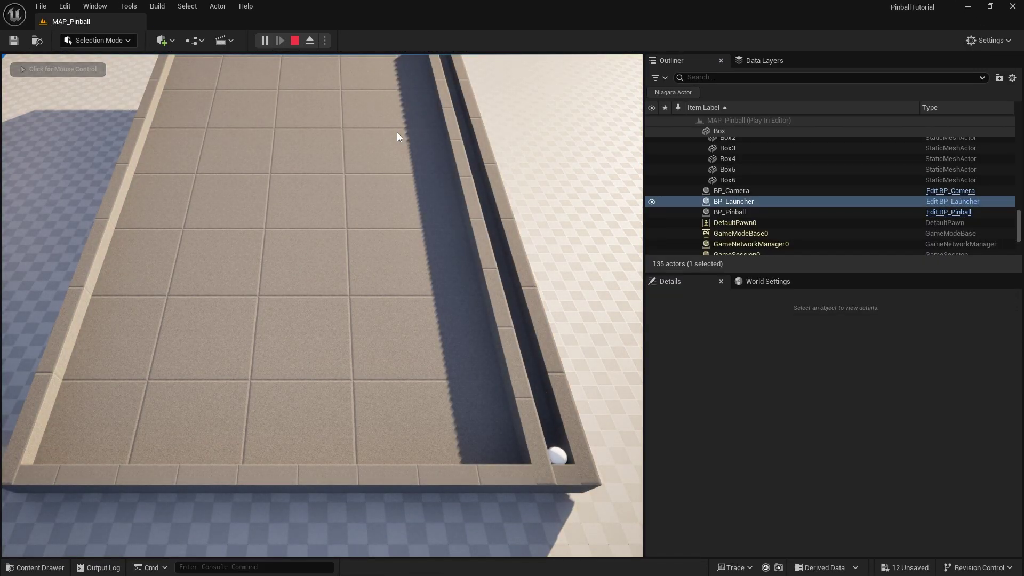
pyautogui.press('space')
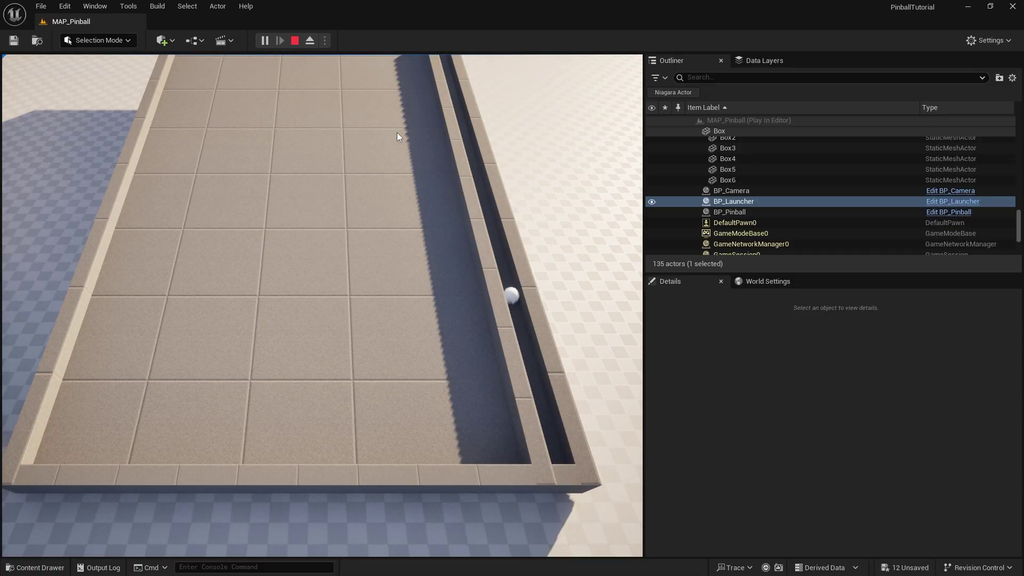
pyautogui.click(295, 41)
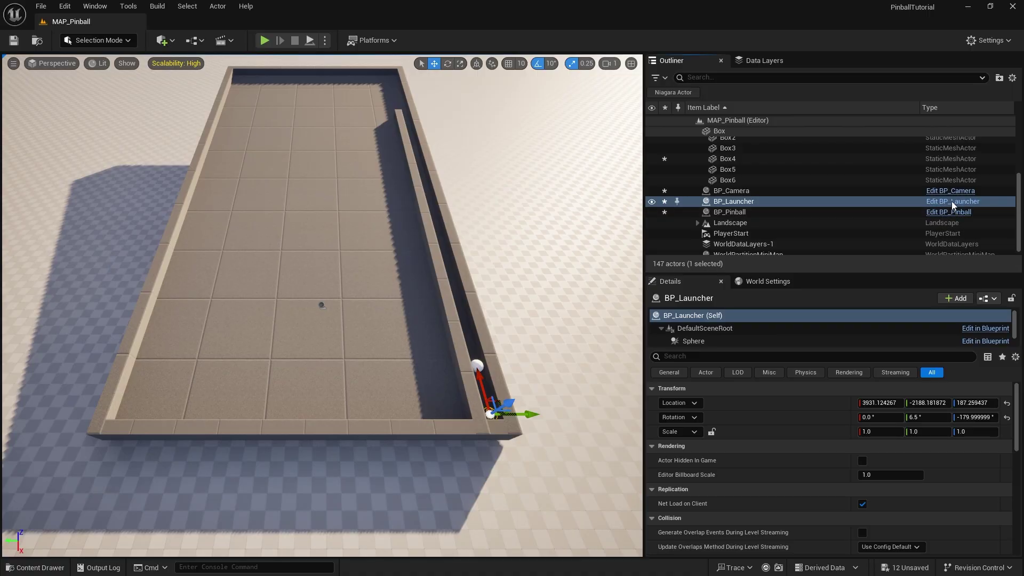
# - Set BP_Launcher's impulse multiplier to 10000, compile the Blueprint, and return to the level
pyautogui.click(952, 202)
pyautogui.write('10000.0')
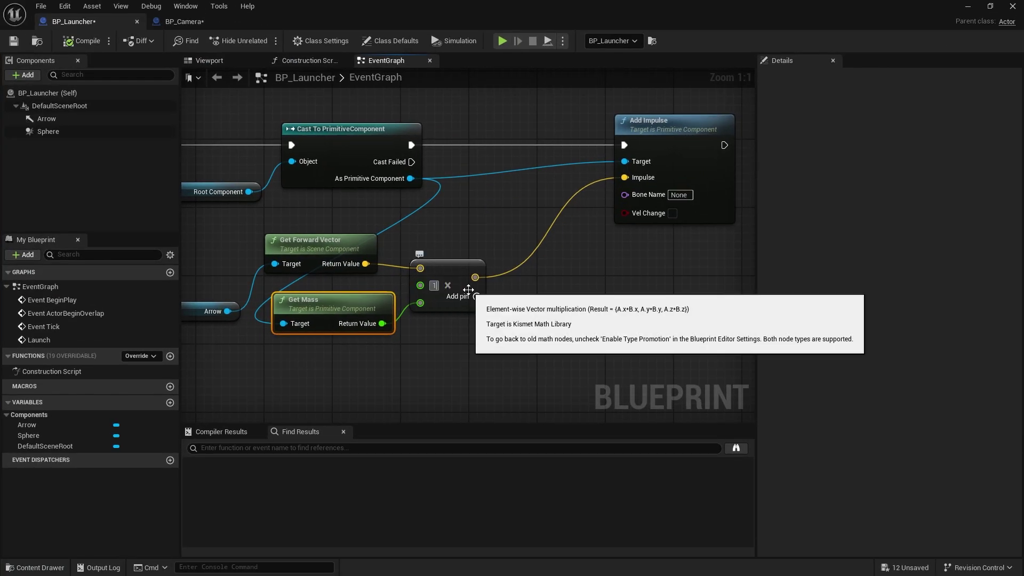
pyautogui.click(79, 40)
pyautogui.click(967, 8)
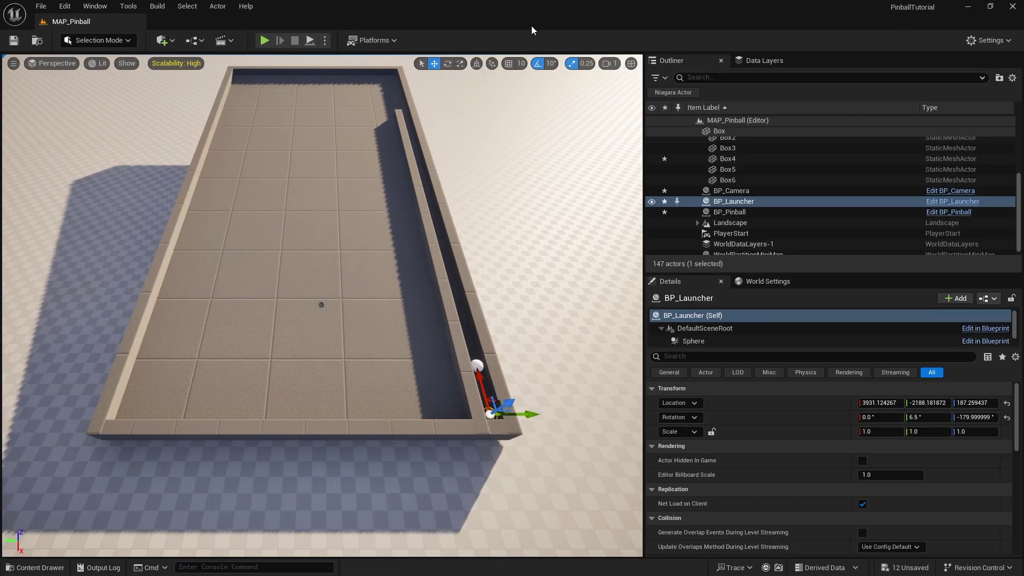
# - Play-test the launcher with the 10000 impulse multiplier and stop the session
pyautogui.click(263, 41)
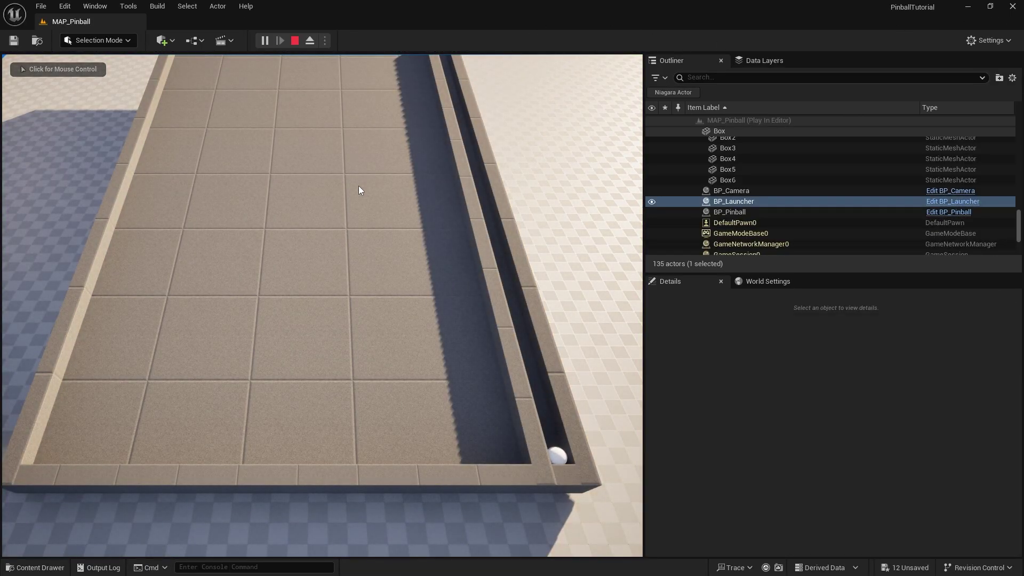
pyautogui.press('space')
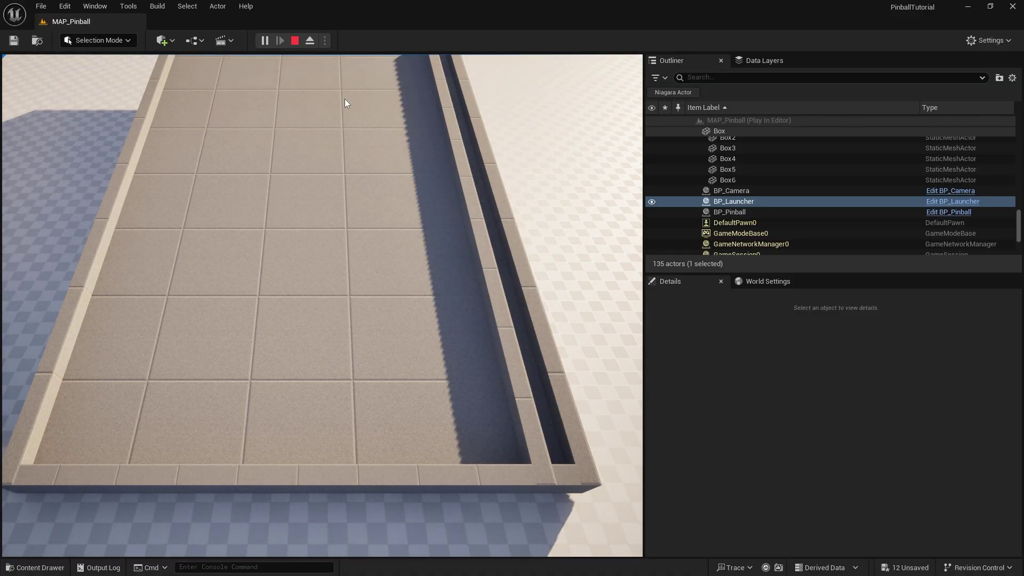
pyautogui.click(295, 40)
# - Duplicate the table's far end wall and rotate the copy to 30° in yaw
pyautogui.moveTo(308, 432); pyautogui.dragTo(307, 362, button='right')
pyautogui.press('w')
pyautogui.press('d')
pyautogui.moveTo(133, 213); pyautogui.dragTo(178, 261, button='right')
pyautogui.press('w')
pyautogui.press('a')
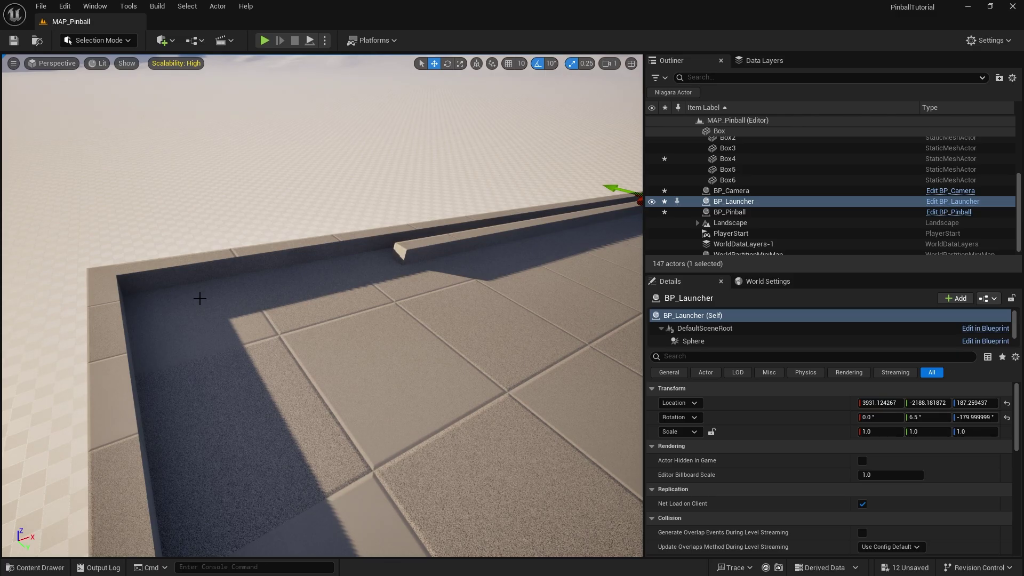
pyautogui.moveTo(207, 295); pyautogui.dragTo(195, 302, button='right')
pyautogui.press('d')
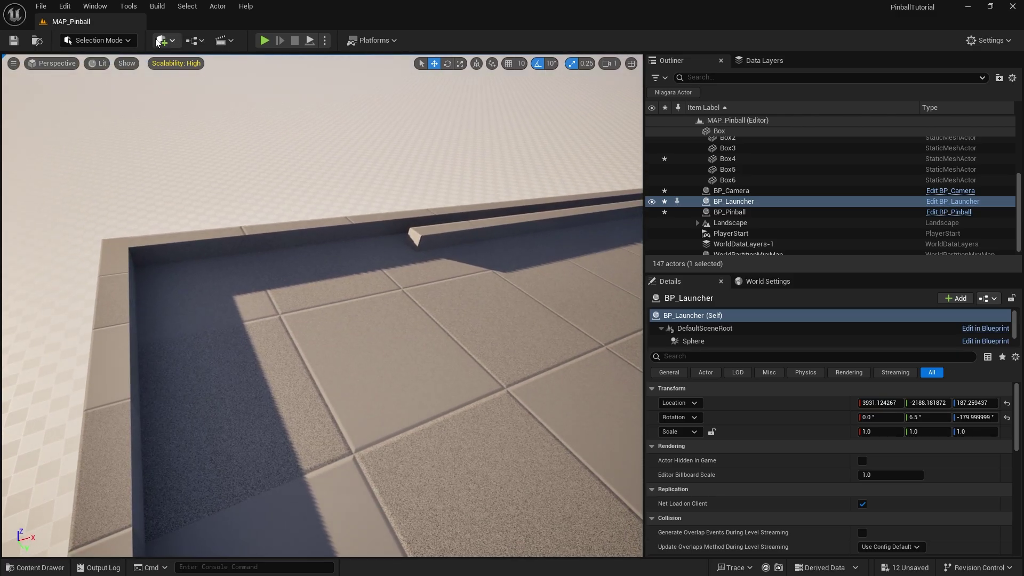
pyautogui.click(115, 341)
pyautogui.moveTo(115, 341); pyautogui.dragTo(108, 381, button='right')
pyautogui.press('s')
pyautogui.press('e')
pyautogui.moveTo(208, 380); pyautogui.dragTo(209, 379)
pyautogui.keyDown('alt'); pyautogui.moveTo(235, 332); pyautogui.dragTo(261, 224); pyautogui.keyUp('alt')
# - Scale the rotated wall copy to 0.5 in Y and position it diagonally across the far corner at the ball lane's exit
pyautogui.press('w')
pyautogui.press('r')
pyautogui.press('w')
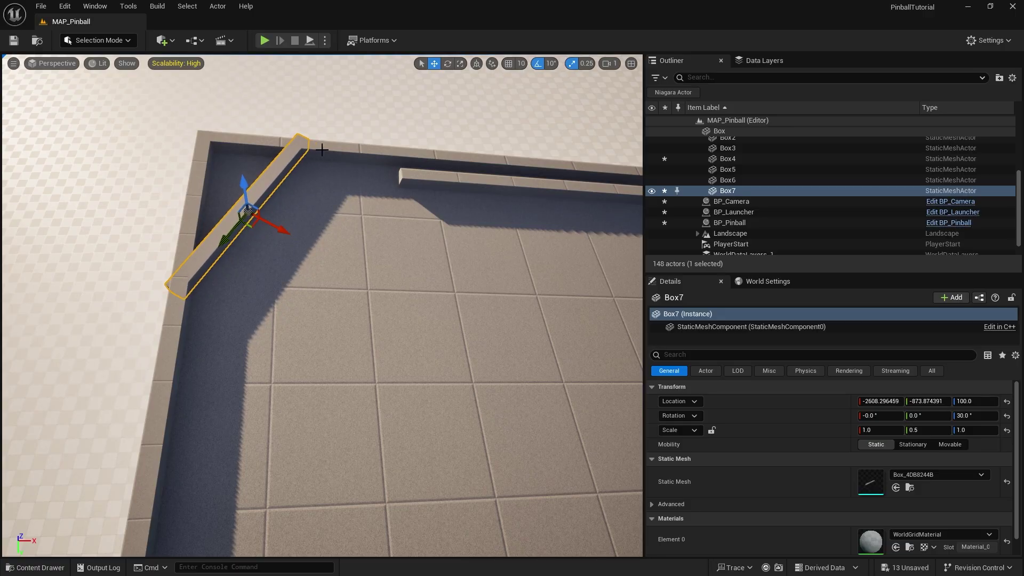
# - Play-test launching the ball up the lane against the new diagonal corner wall
pyautogui.click(264, 42)
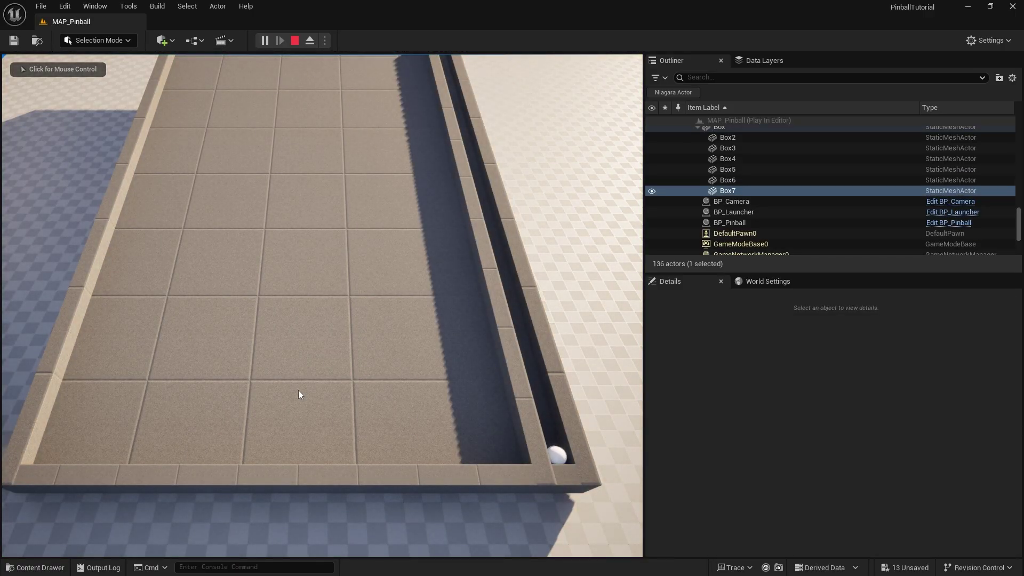
pyautogui.press('space')
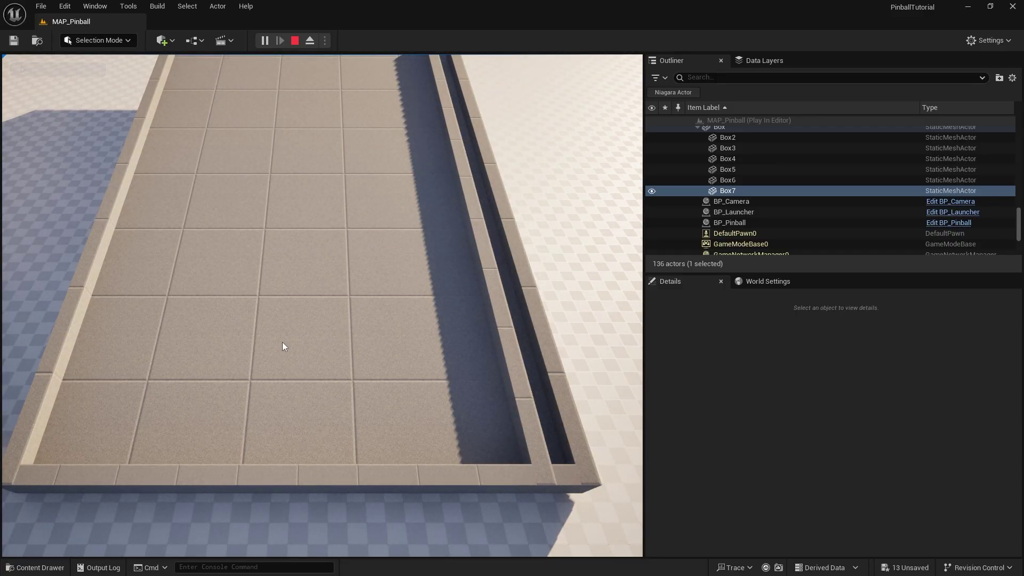